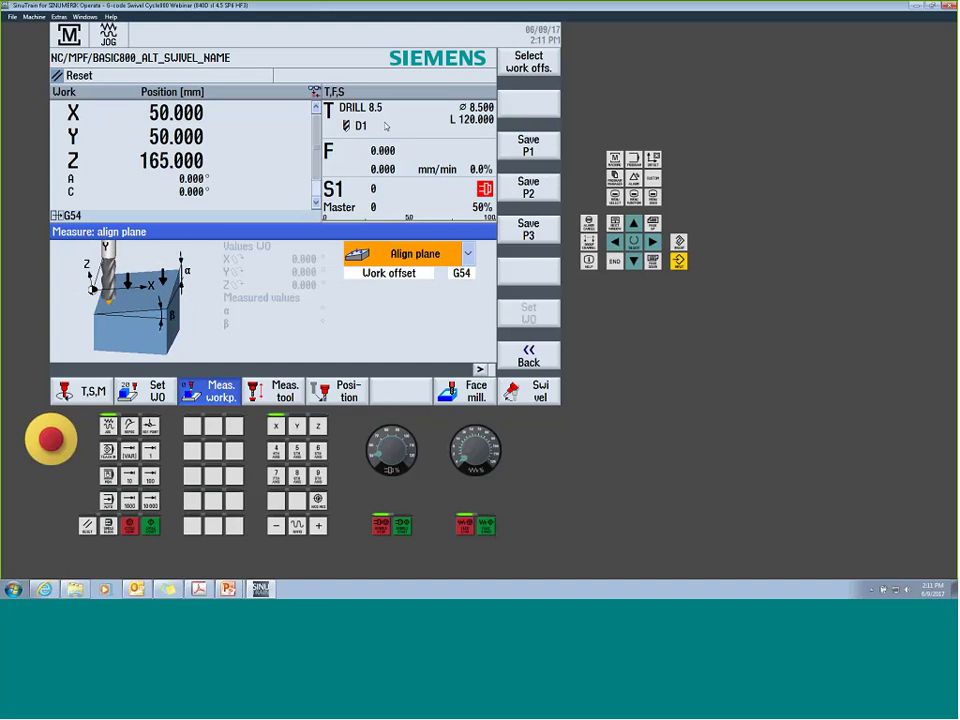
Load 3D_PROBE into the spindle, replacing DRILL 8.5, with 30% feed and 90% spindle override
{"action": "left_click", "coordinate": [82, 391]}
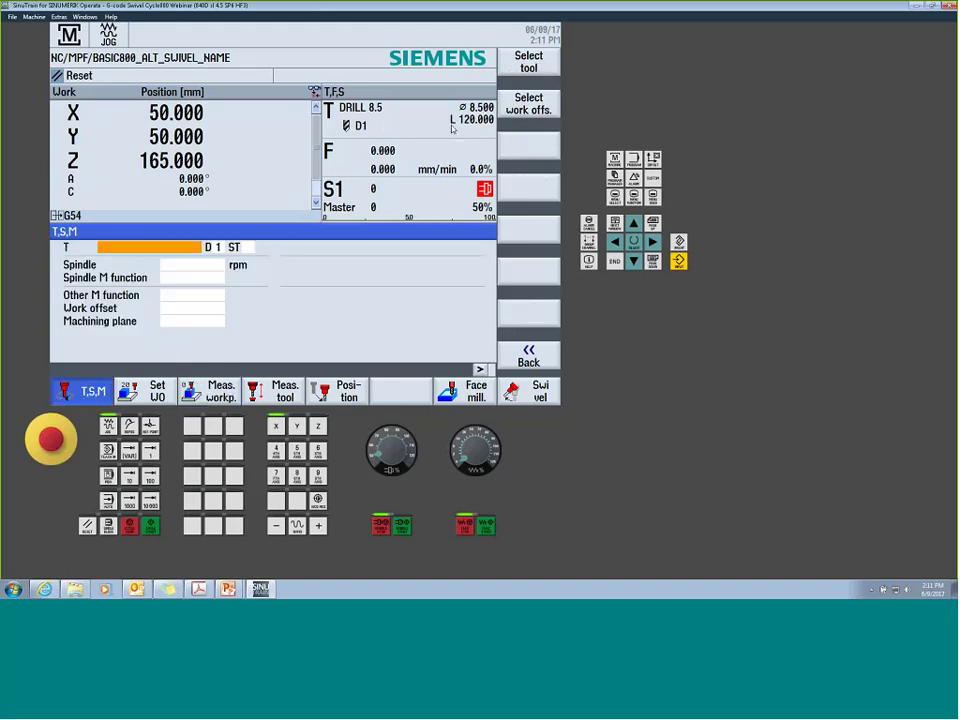
{"action": "left_click", "coordinate": [533, 61]}
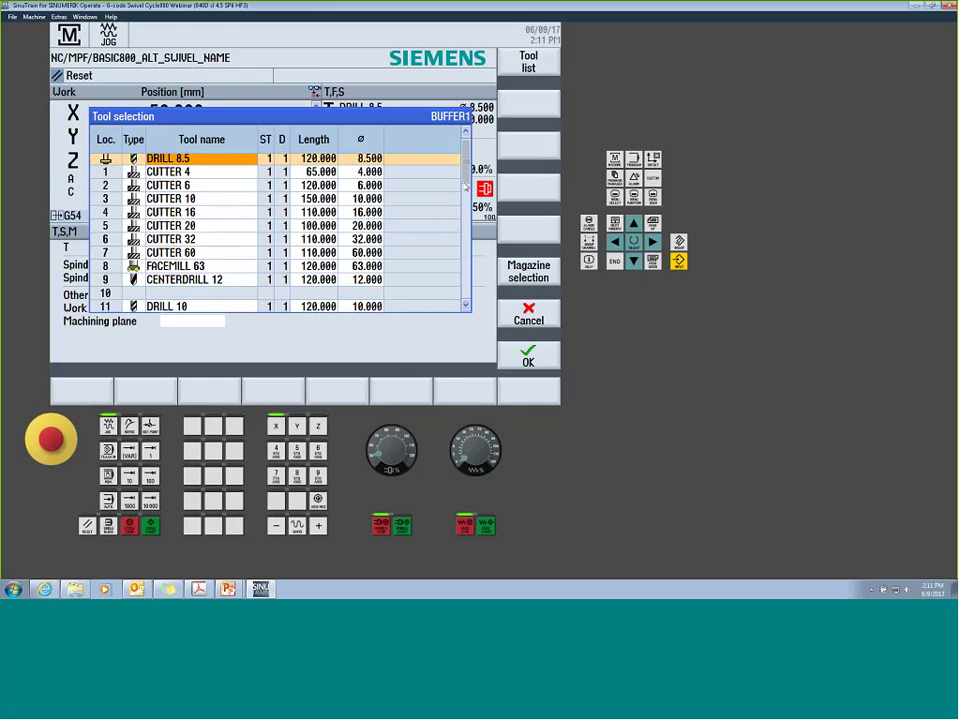
{"action": "scroll", "coordinate": [406, 249], "scroll_direction": "down", "scroll_amount": 5}
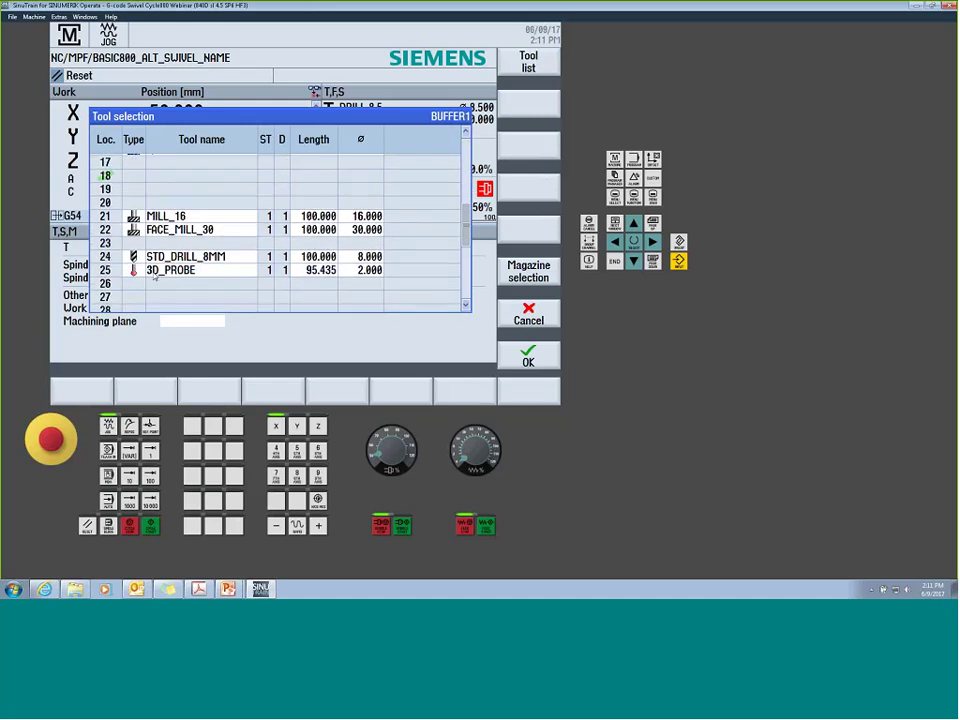
{"action": "double_click", "coordinate": [400, 275]}
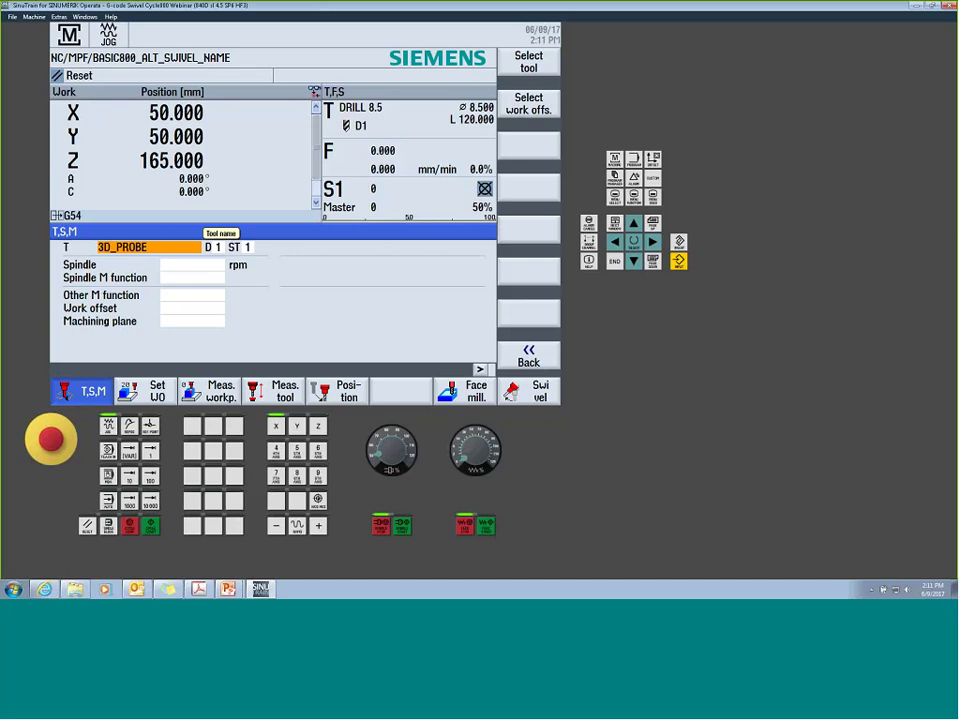
{"action": "left_click", "coordinate": [463, 458]}
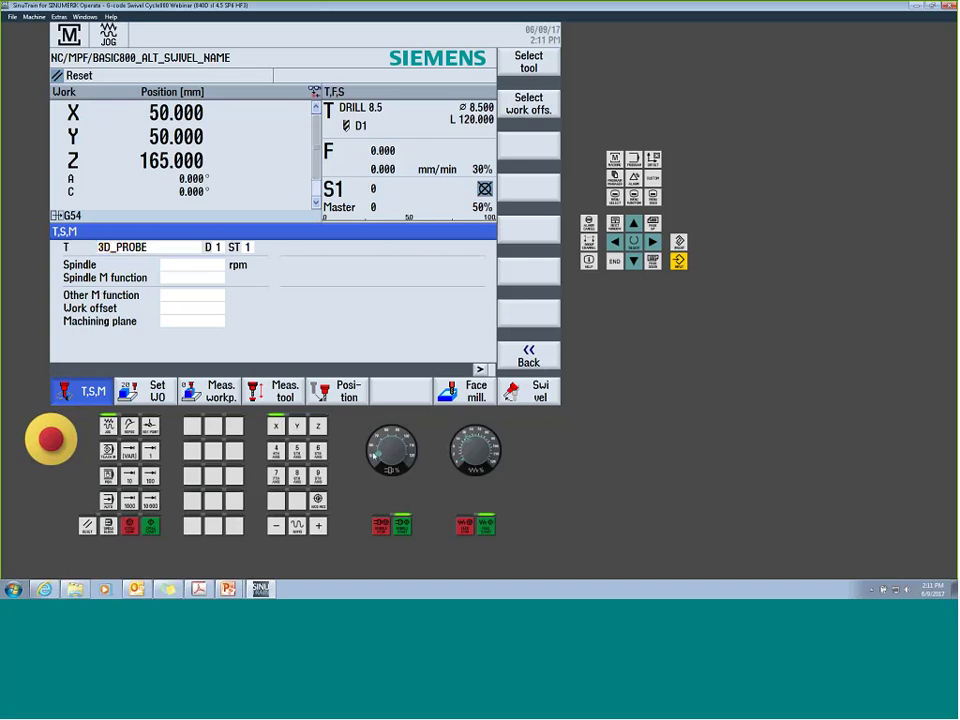
{"action": "left_click", "coordinate": [150, 527]}
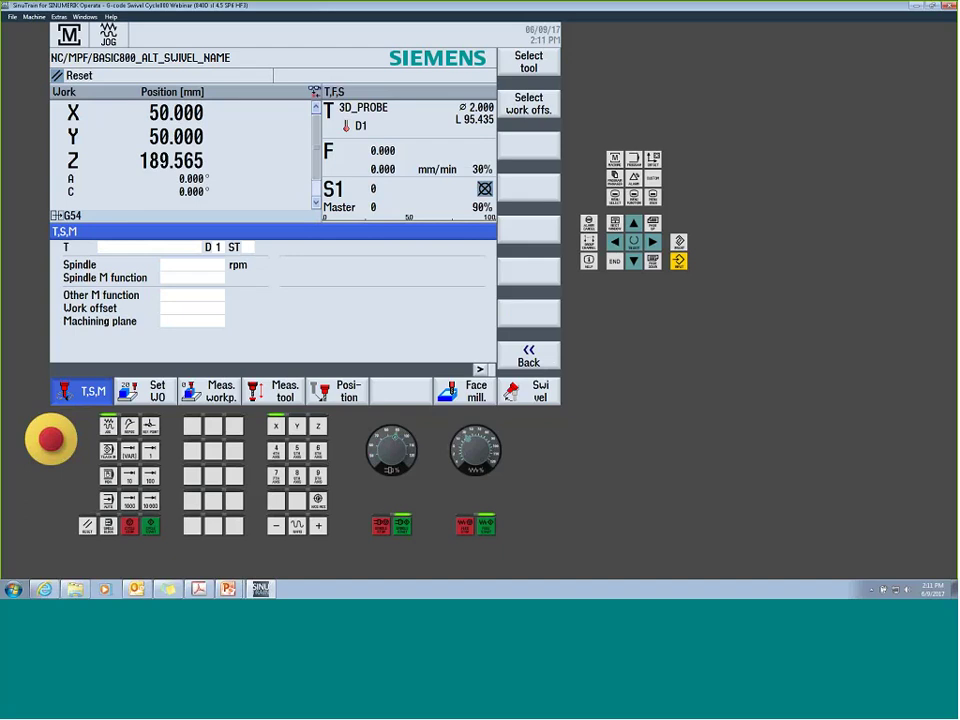
Start the align-plane workpiece measurement and probe the first point P1
{"action": "left_click", "coordinate": [215, 392]}
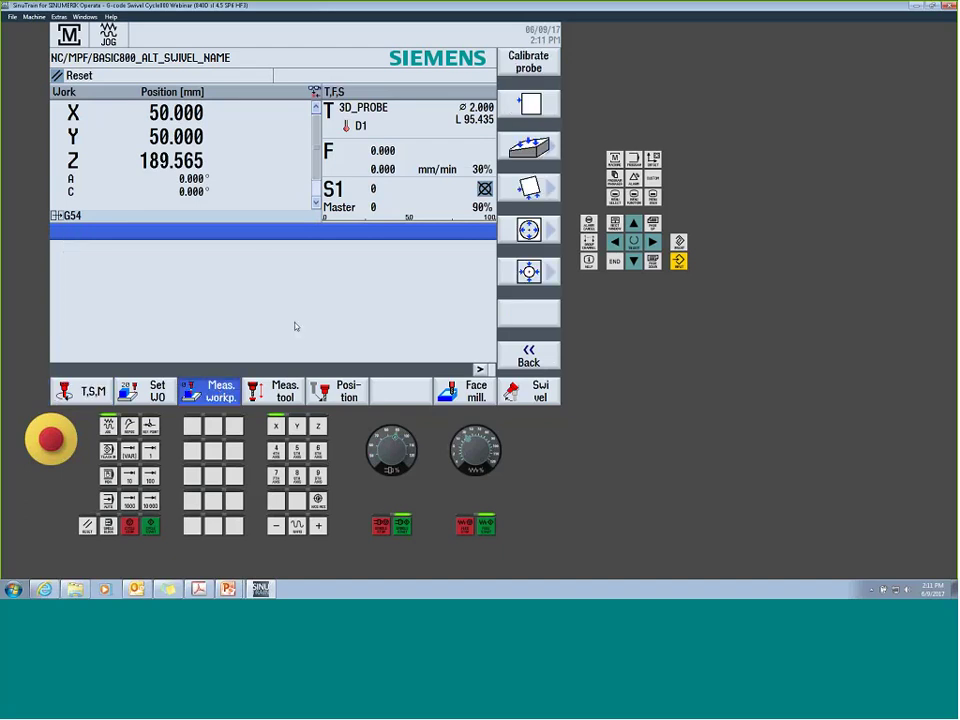
{"action": "key", "text": "shift+F2"}
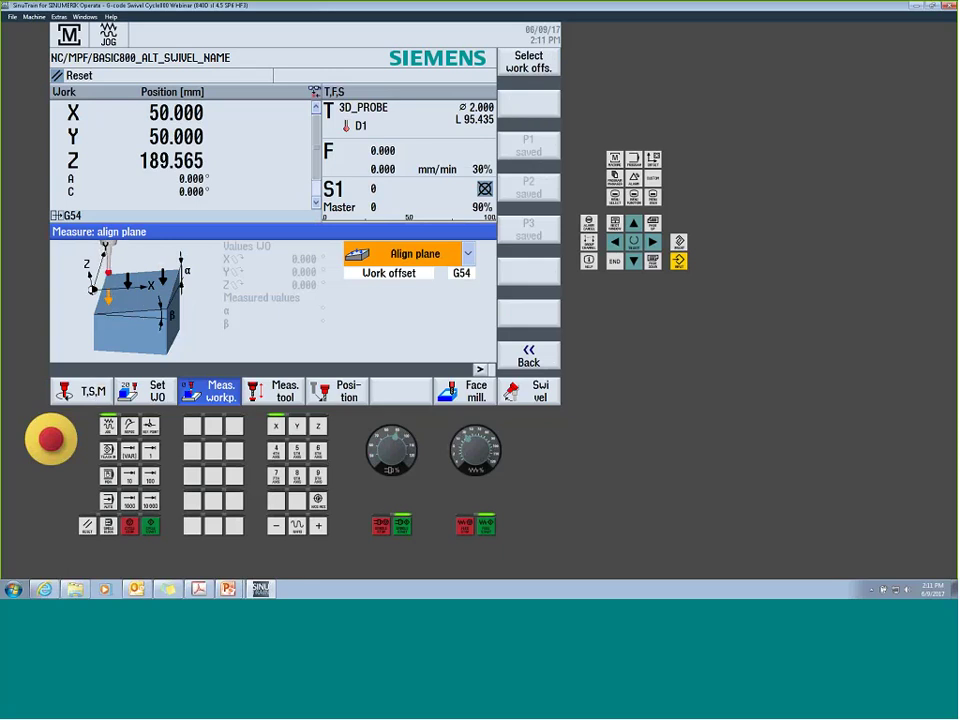
{"action": "left_click", "coordinate": [151, 527]}
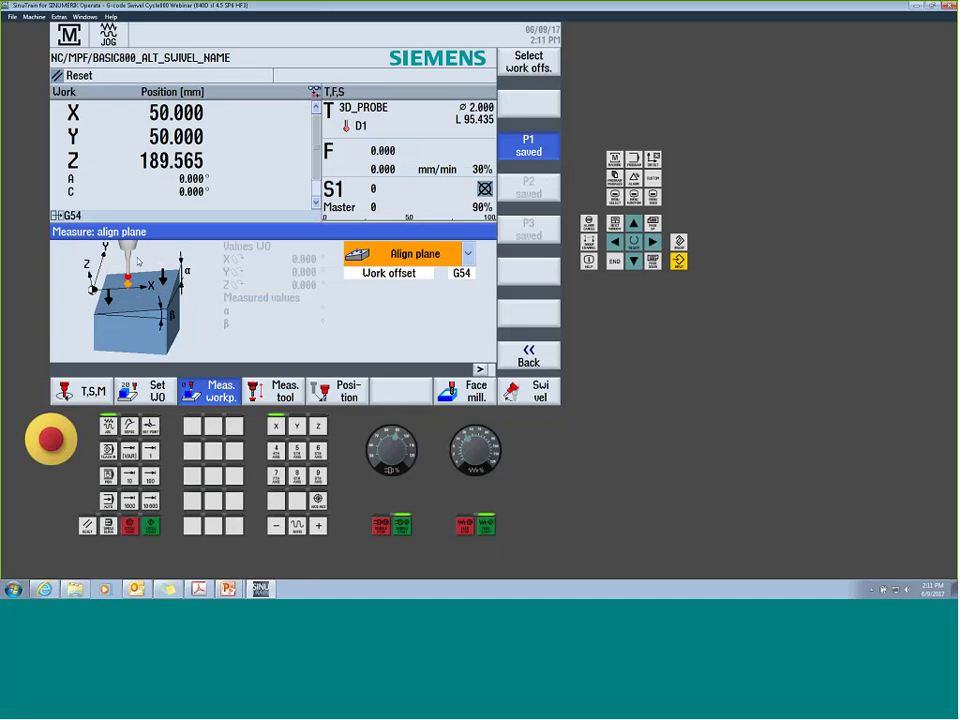
Jog the probe along +Y and down in Z, then probe the second point P2
{"action": "left_click", "coordinate": [299, 427]}
{"action": "left_click", "coordinate": [320, 526]}
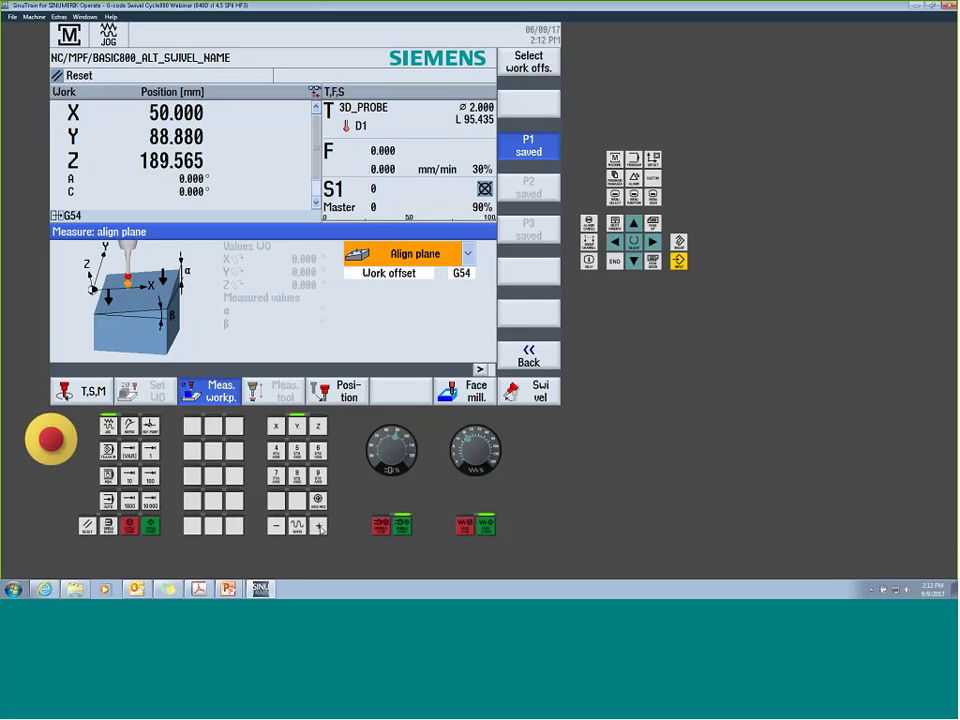
{"action": "left_click", "coordinate": [318, 427]}
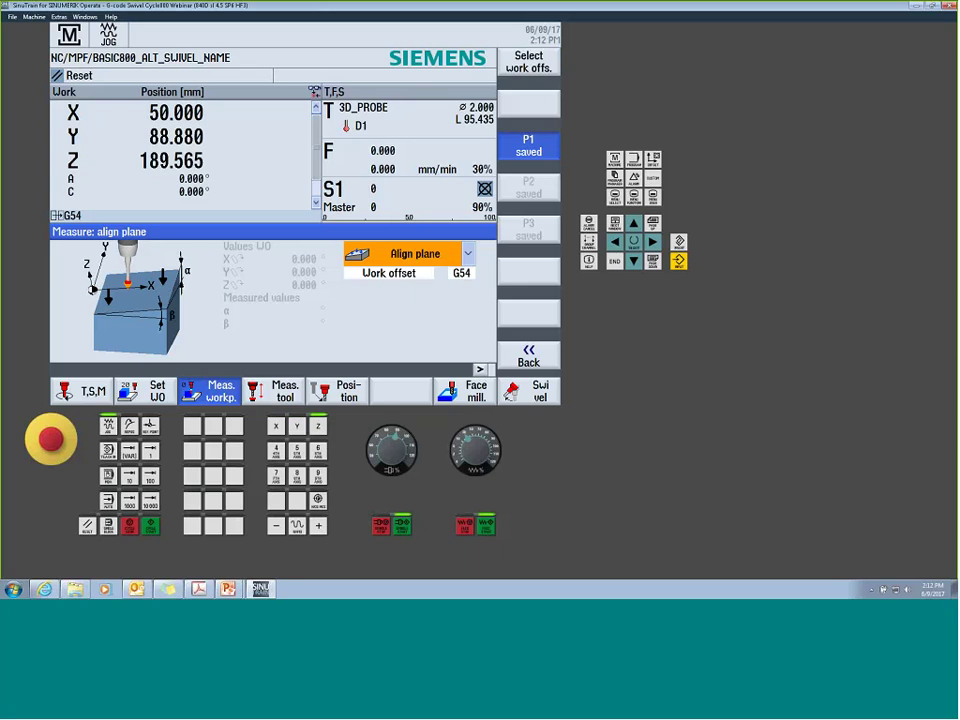
{"action": "left_click", "coordinate": [276, 526]}
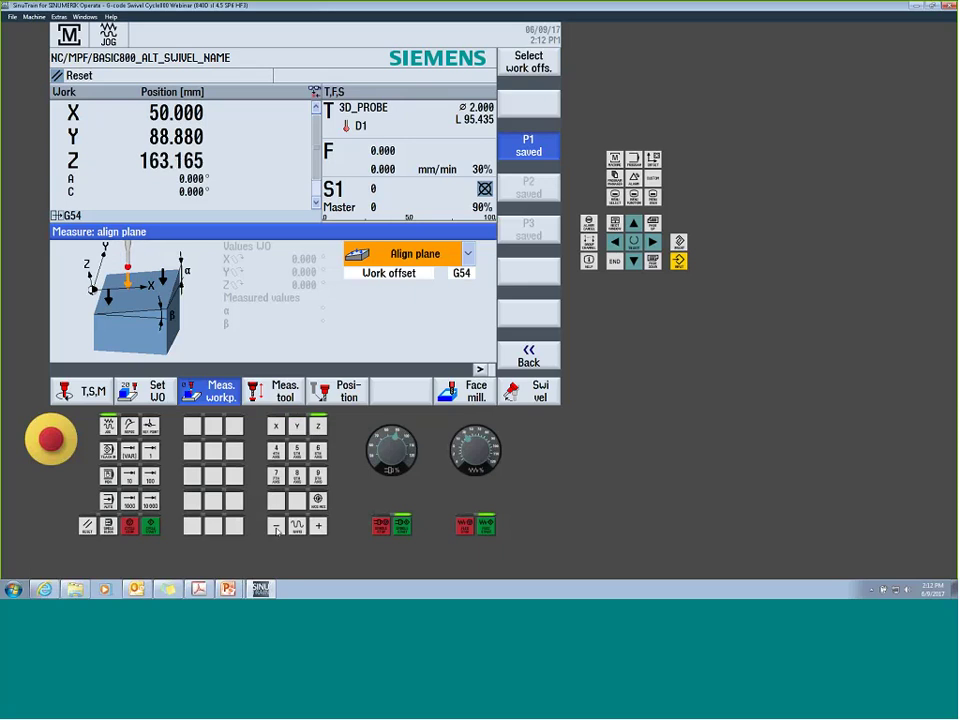
{"action": "left_click", "coordinate": [150, 526]}
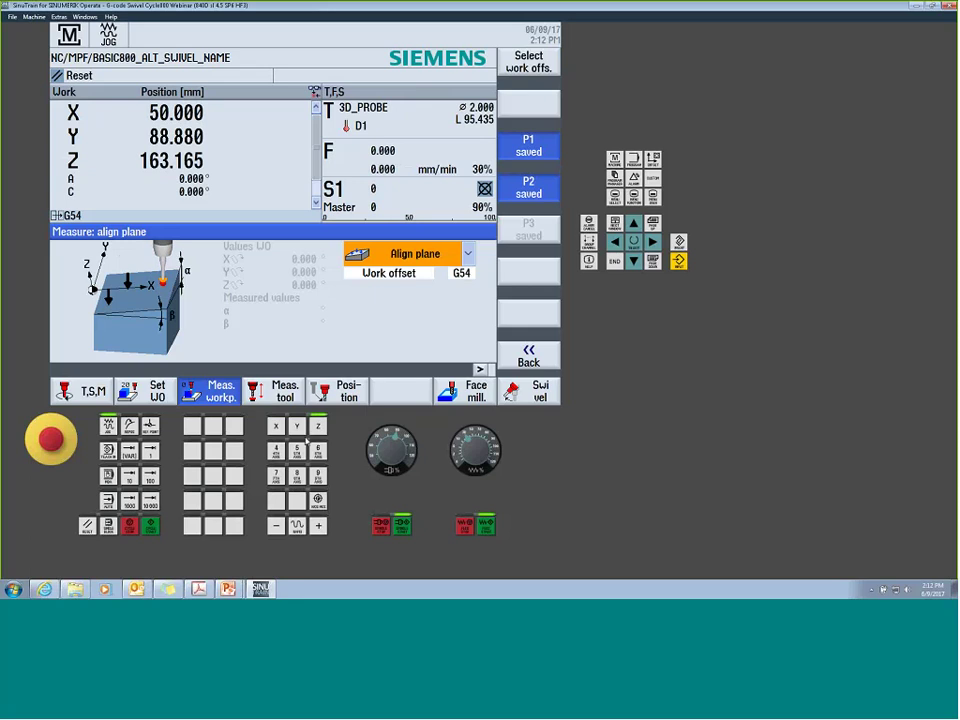
Jog further along +Y, reposition in Z, and probe the third point P3
{"action": "left_click", "coordinate": [297, 427]}
{"action": "left_click", "coordinate": [318, 526]}
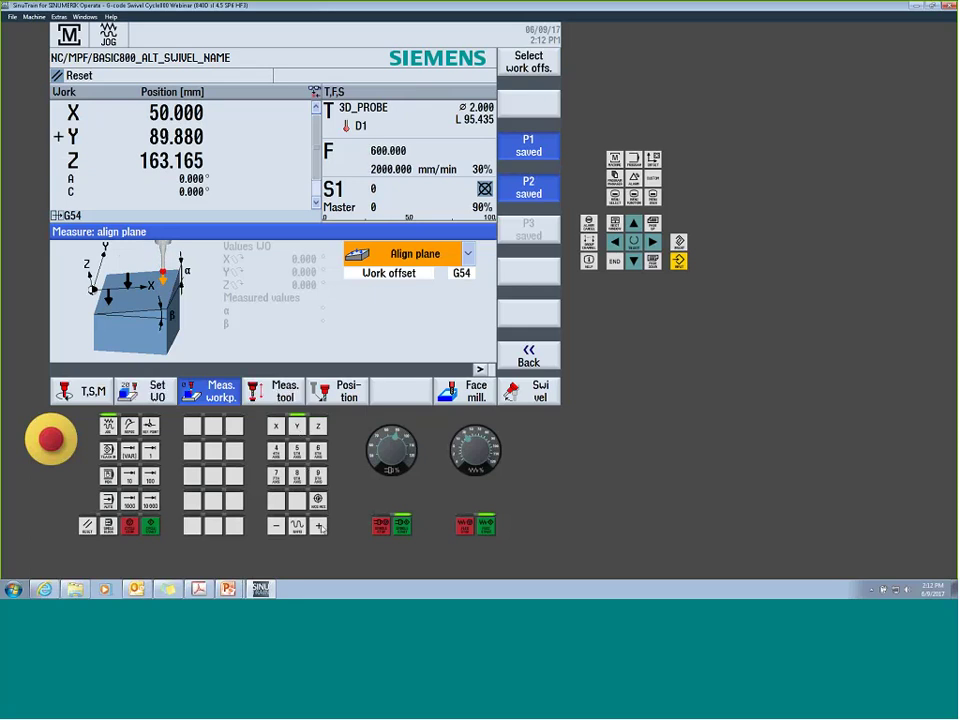
{"action": "left_click", "coordinate": [318, 427]}
{"action": "left_click", "coordinate": [318, 526]}
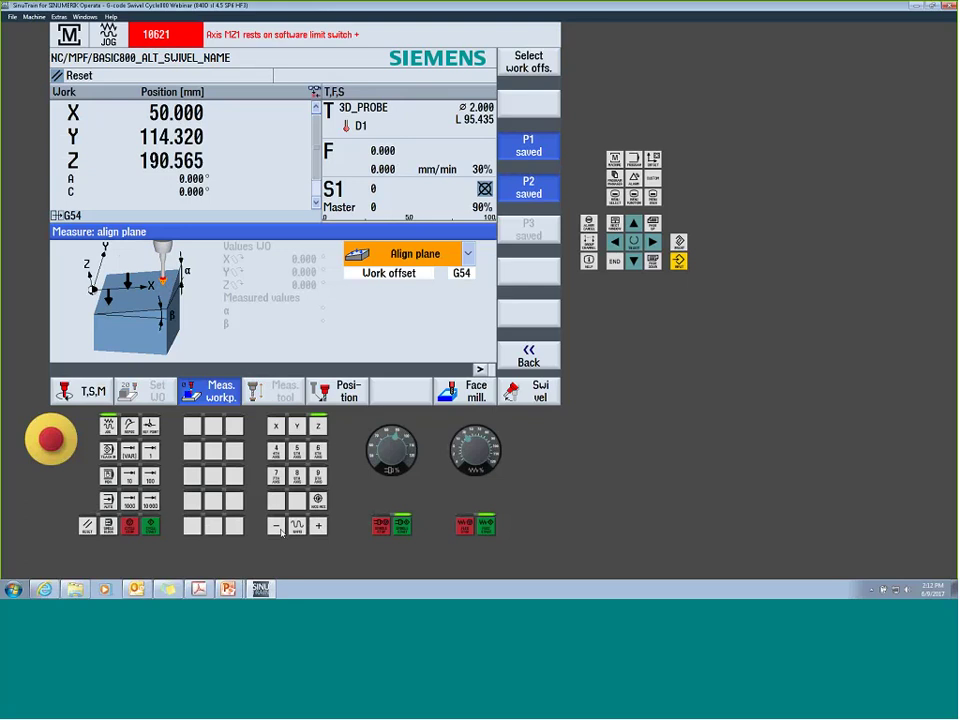
{"action": "left_click", "coordinate": [278, 528]}
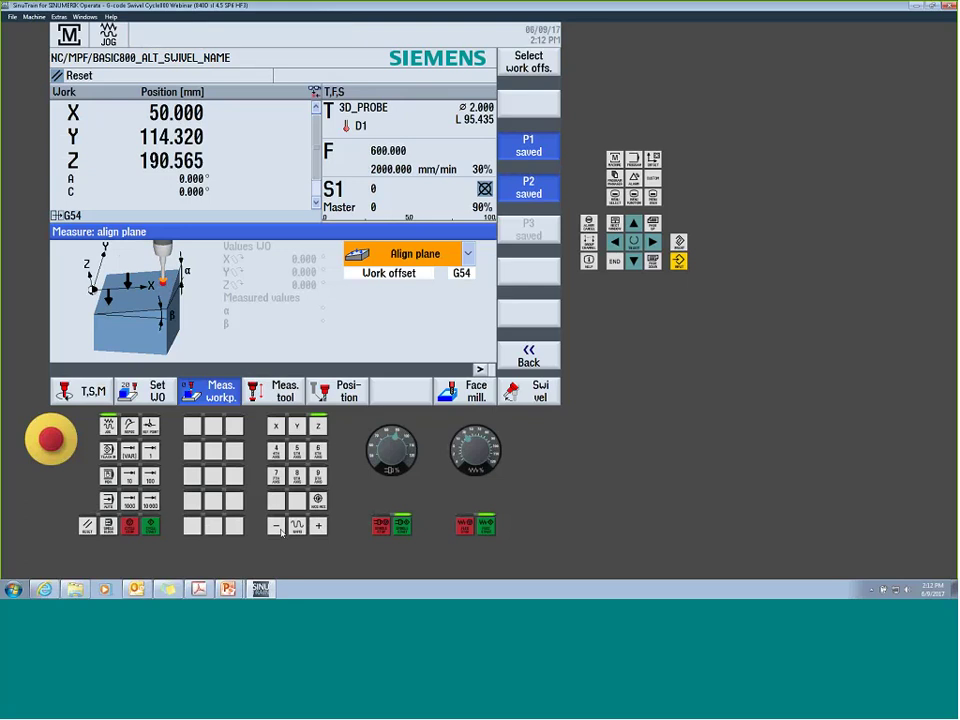
{"action": "left_click", "coordinate": [151, 525]}
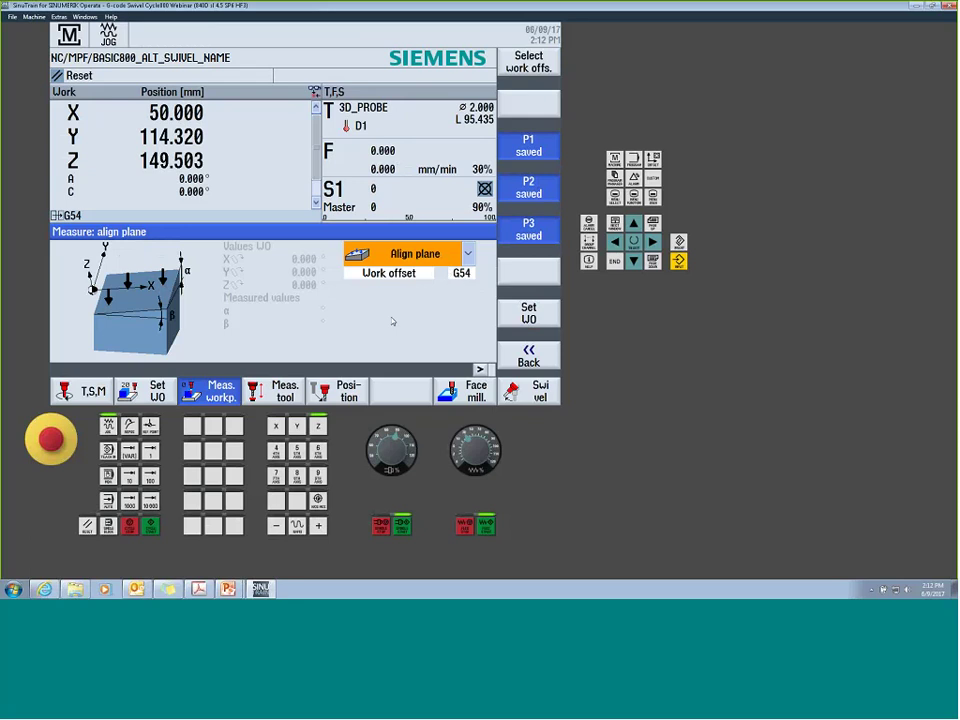
Set the measured plane rotation into G54 and confirm the probe perpendicular to the plane
{"action": "left_click", "coordinate": [530, 314]}
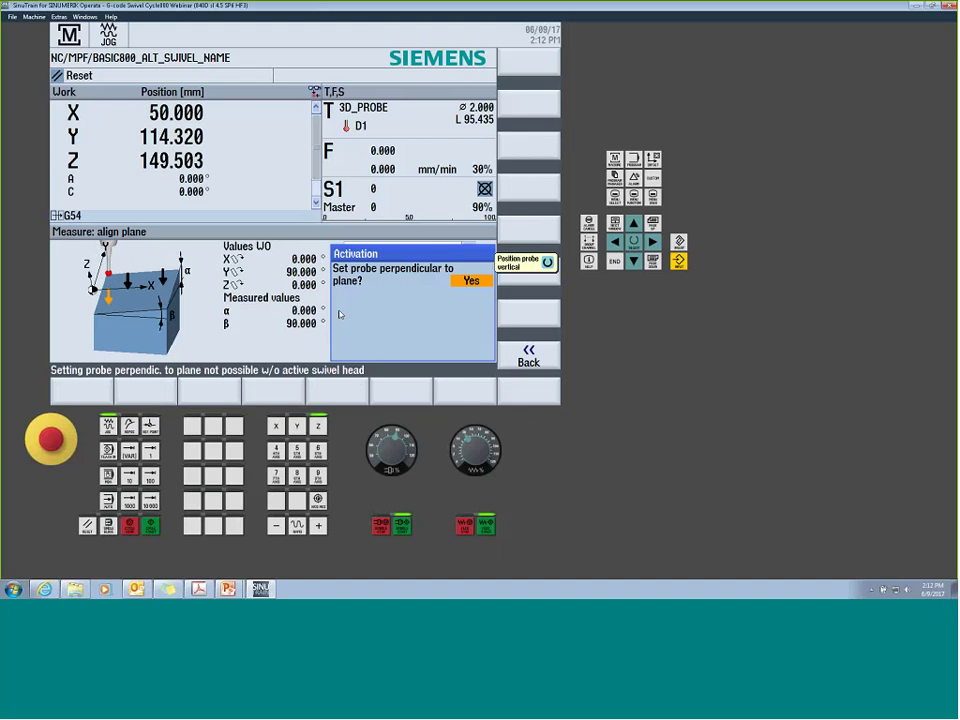
{"action": "left_click", "coordinate": [471, 283]}
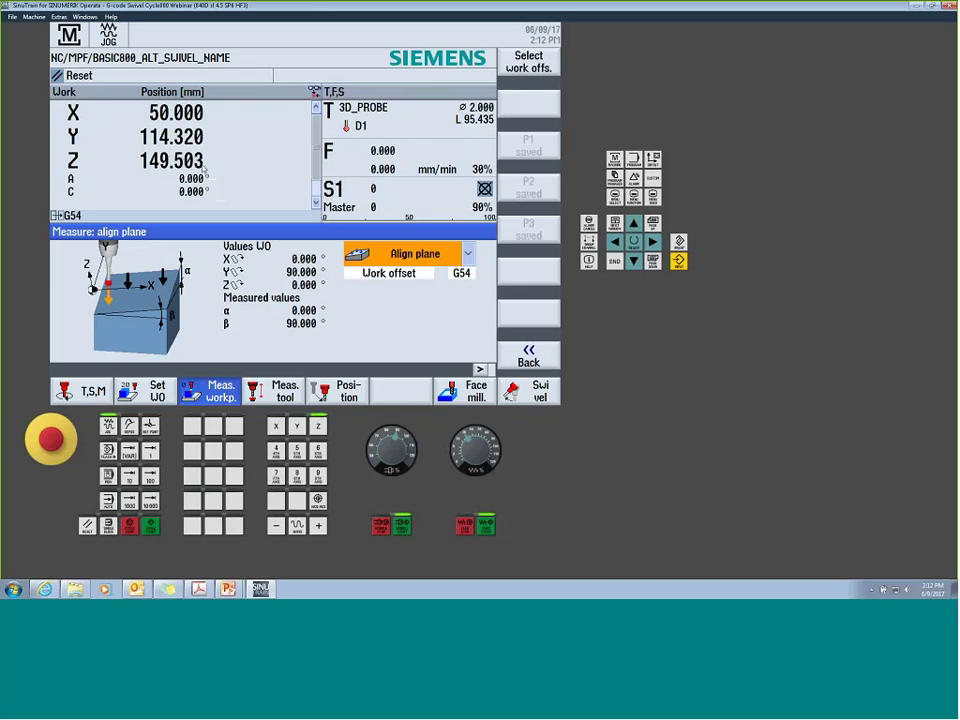
{"action": "left_click", "coordinate": [652, 159]}
Open the G54 work offset details and review its X, Y and Z rotation values
{"action": "left_click", "coordinate": [350, 391]}
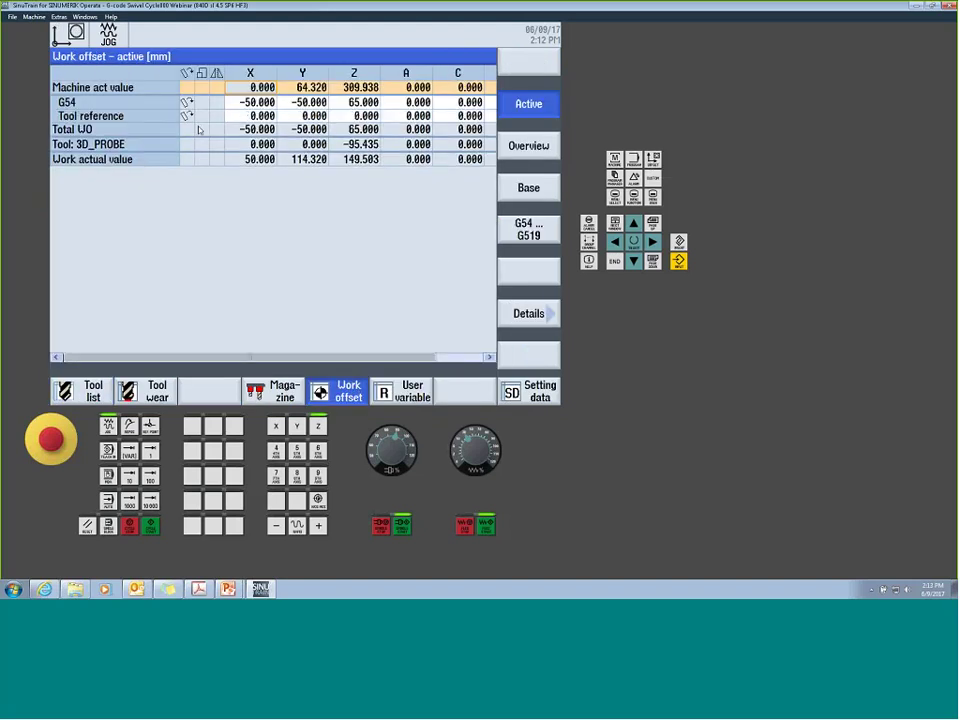
{"action": "left_click", "coordinate": [186, 103]}
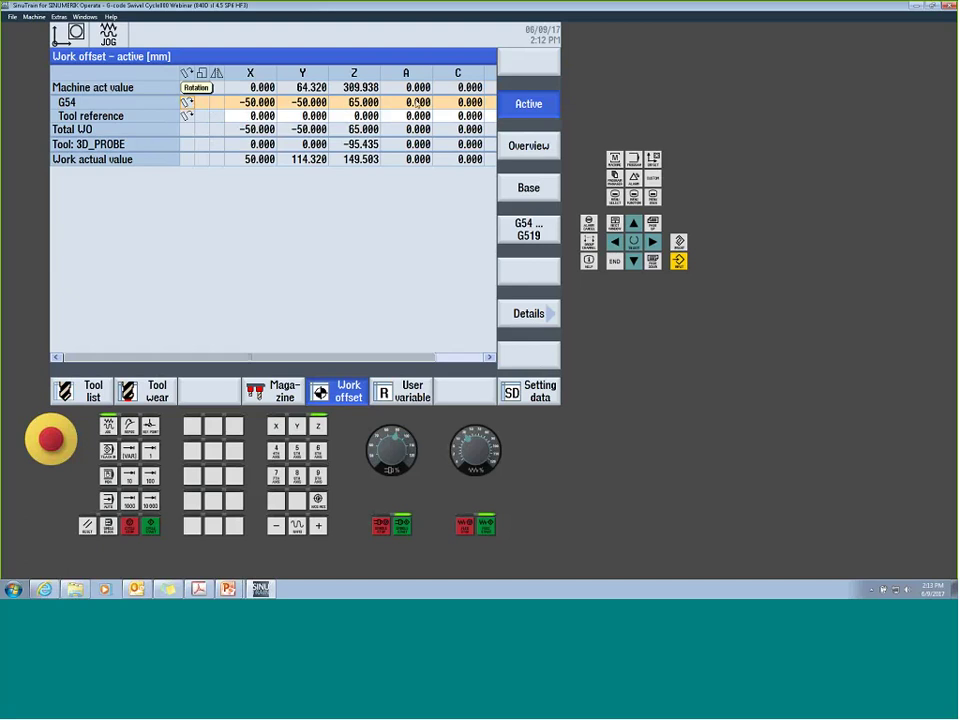
{"action": "left_click", "coordinate": [478, 103]}
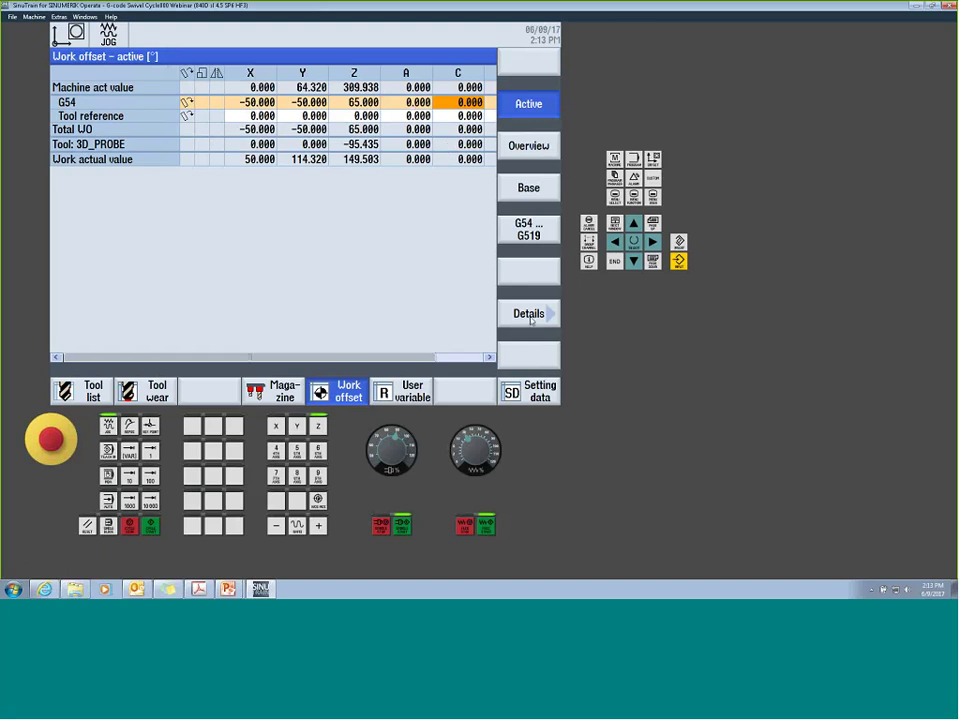
{"action": "left_click", "coordinate": [545, 314]}
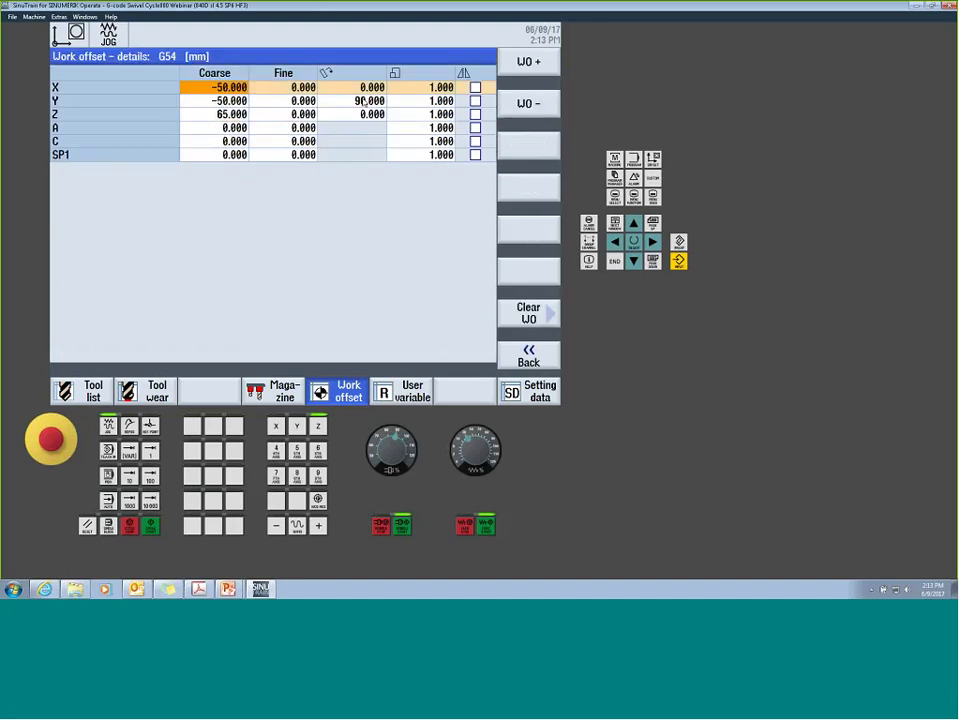
{"action": "left_click", "coordinate": [366, 87]}
{"action": "left_click", "coordinate": [366, 101]}
{"action": "left_click", "coordinate": [366, 115]}
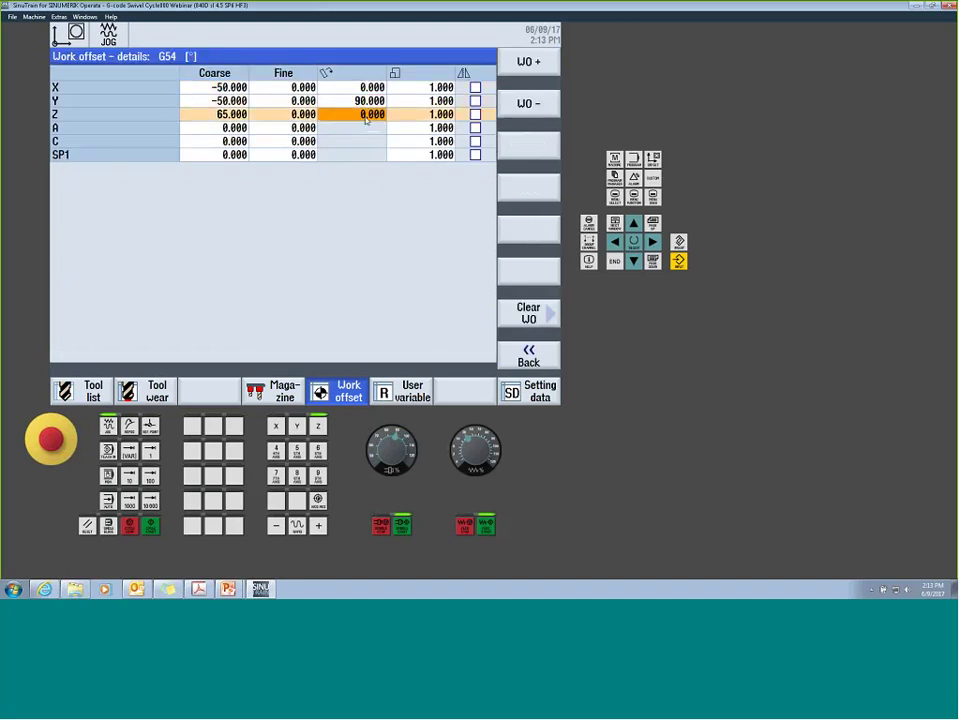
{"action": "left_click", "coordinate": [368, 101]}
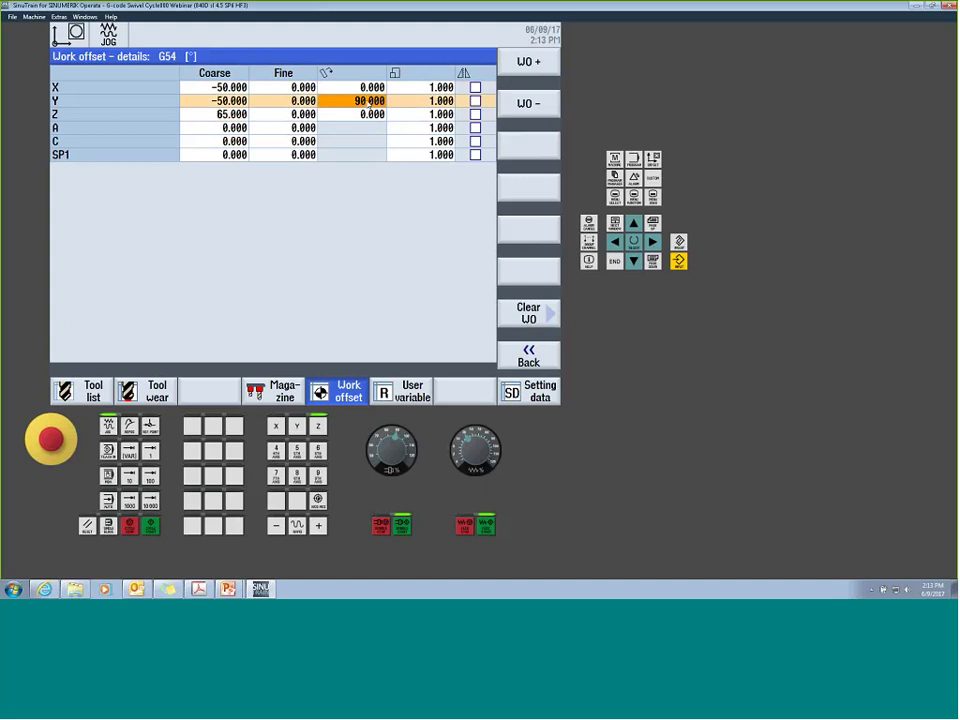
{"action": "left_click", "coordinate": [370, 88]}
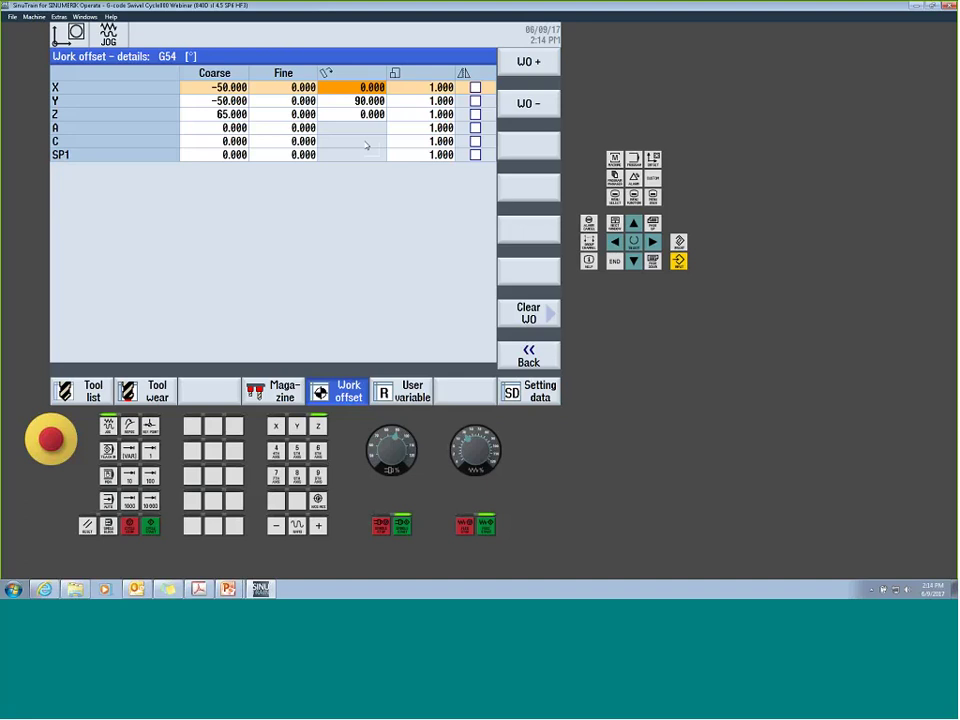
Reset the G54 Y rotation from 90 to 0 and return to the offset overview
{"action": "key", "text": "Down"}
{"action": "type", "text": "0"}
{"action": "key", "text": "Return"}
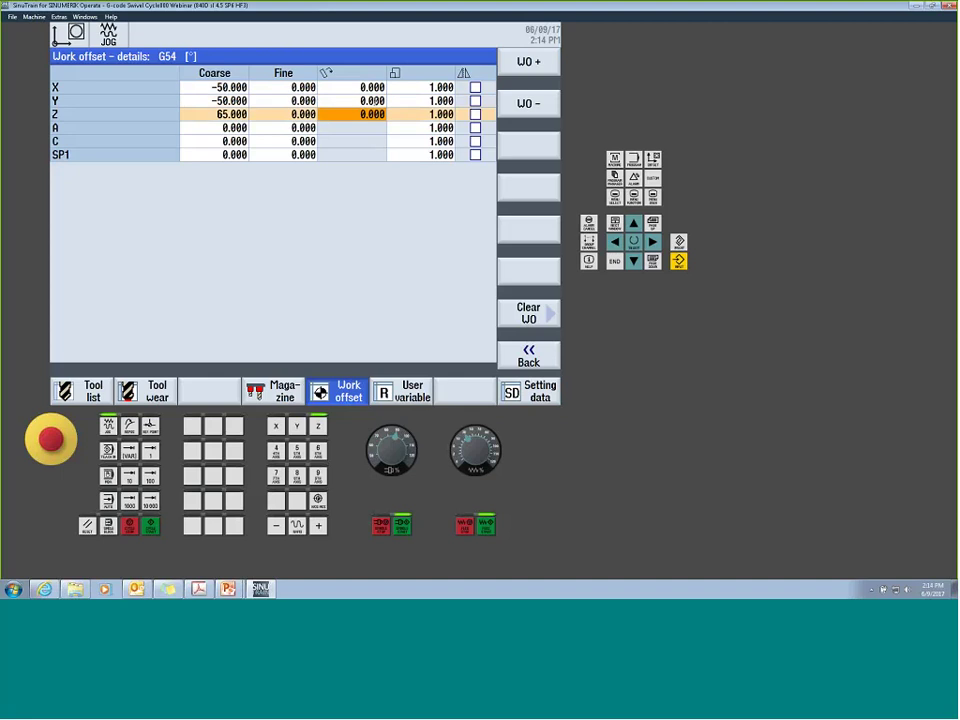
{"action": "left_click", "coordinate": [528, 354]}
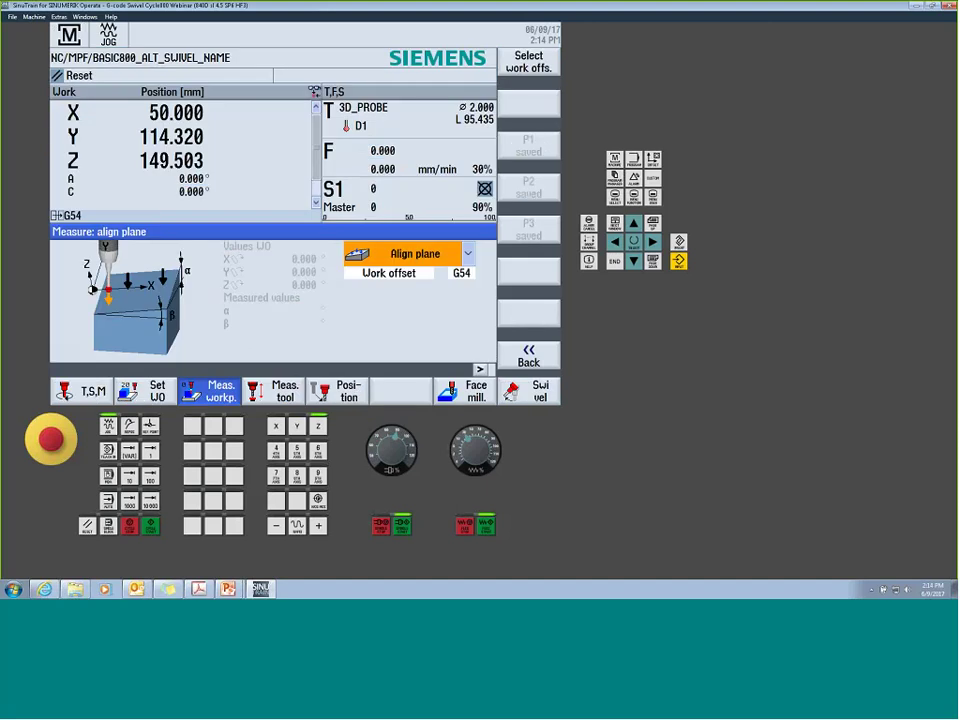
Switch the G54 workpiece measurement from align plane to align edge
{"action": "left_click", "coordinate": [530, 355]}
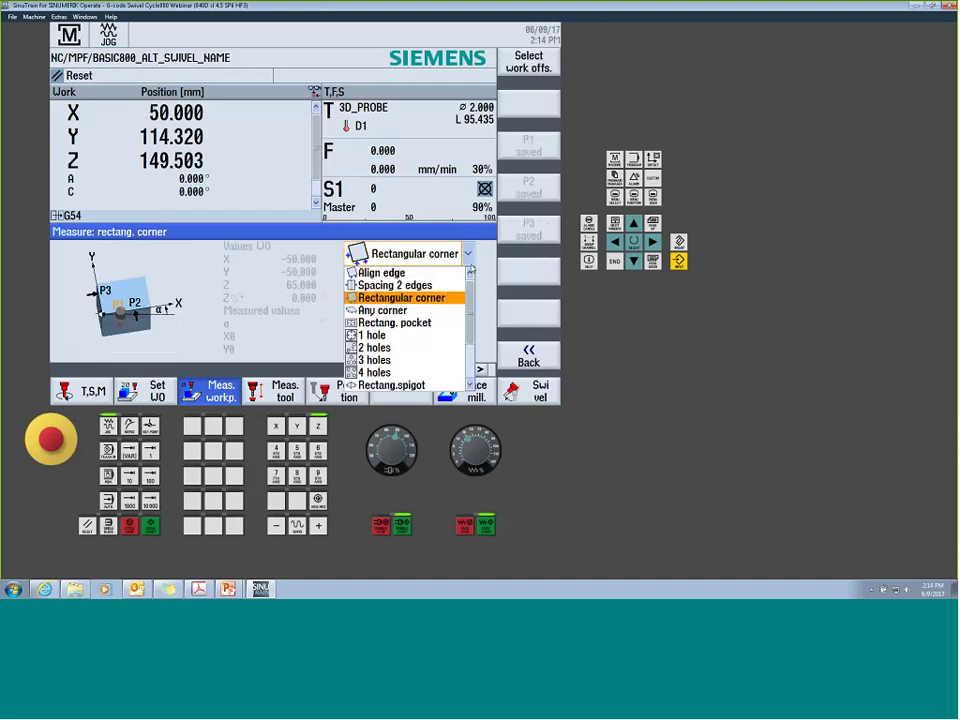
{"action": "left_click", "coordinate": [402, 274]}
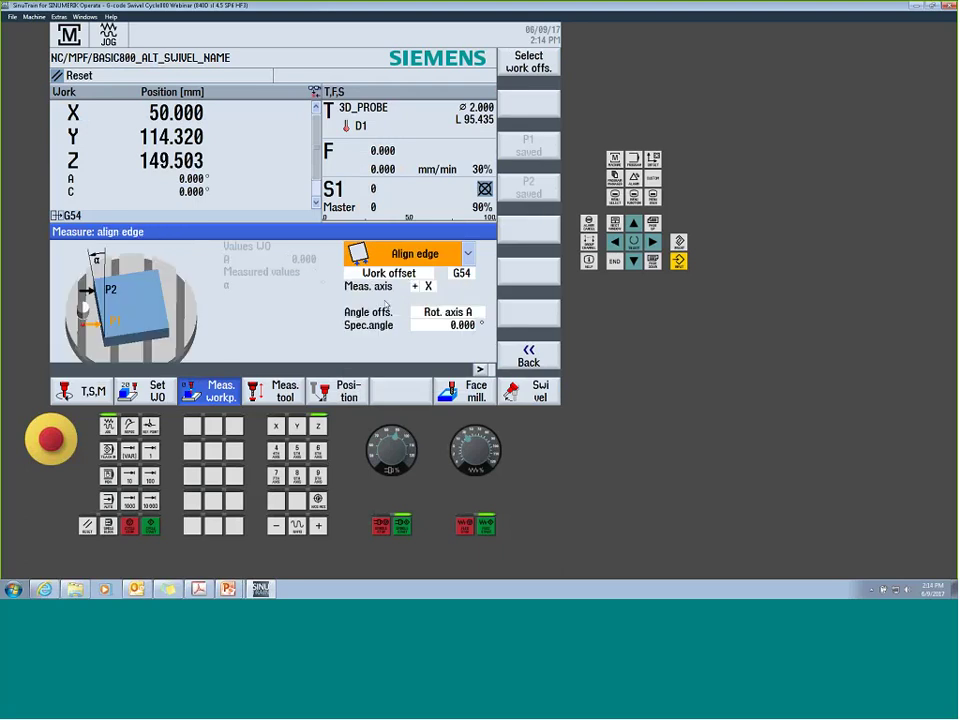
{"action": "left_click", "coordinate": [450, 312]}
{"action": "left_click", "coordinate": [454, 313]}
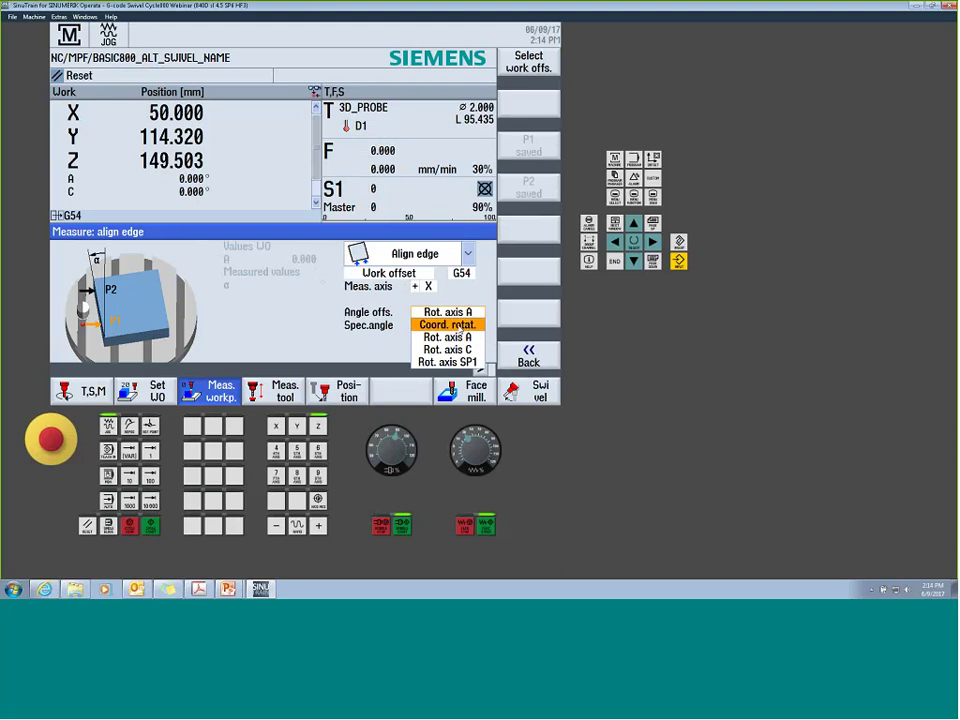
{"action": "left_click", "coordinate": [458, 335]}
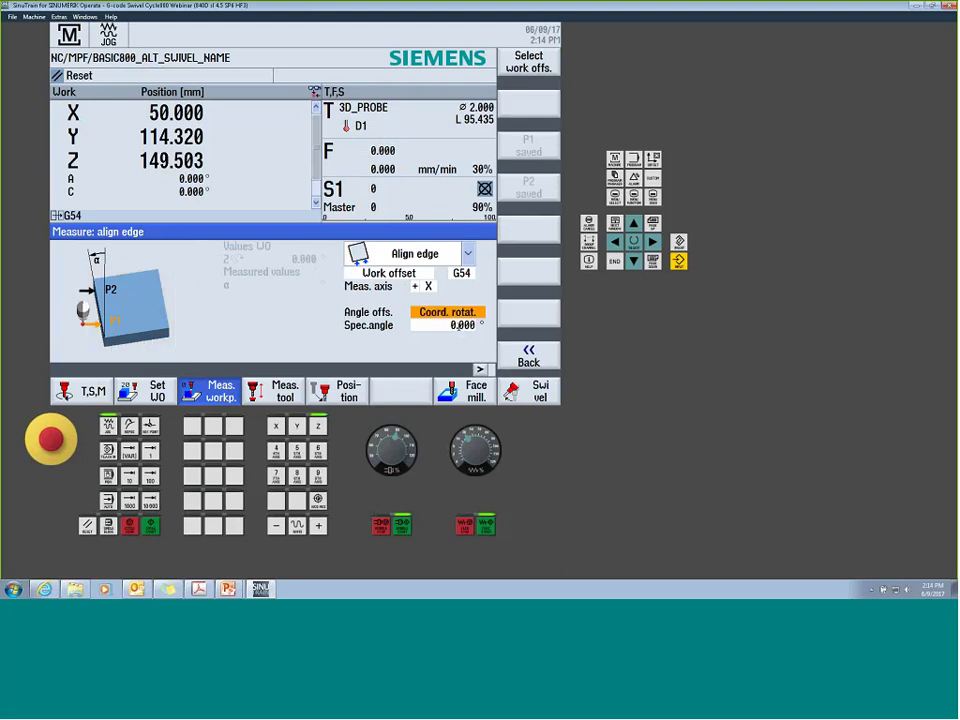
{"action": "left_click", "coordinate": [461, 325]}
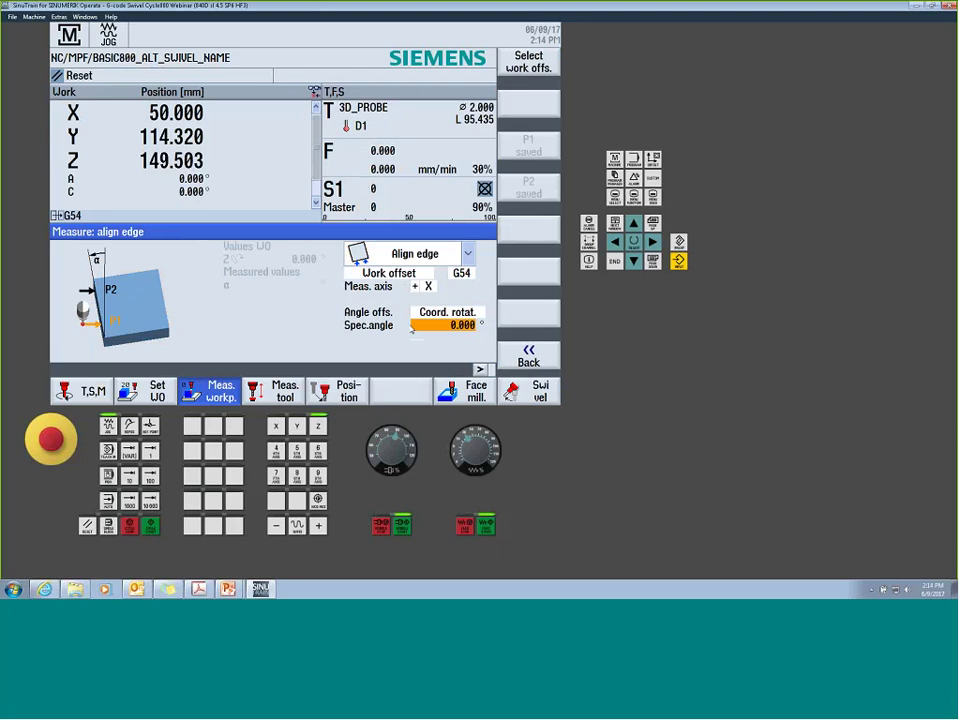
Set the angle offset to correct the angle through rotary axis C
{"action": "left_click", "coordinate": [447, 313]}
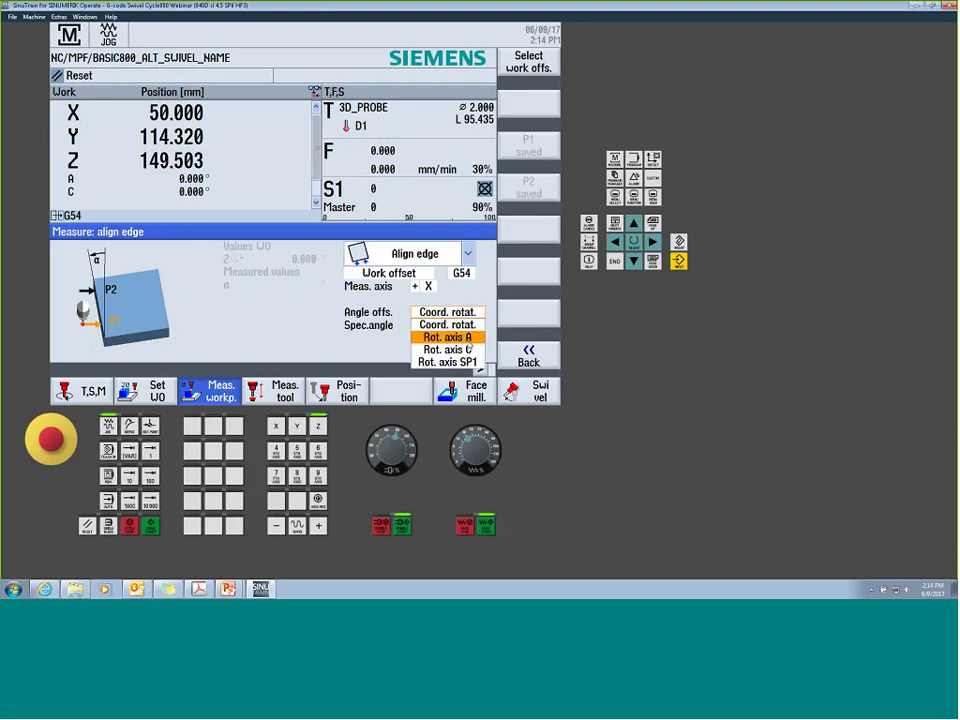
{"action": "left_click", "coordinate": [447, 337]}
{"action": "left_click", "coordinate": [447, 312]}
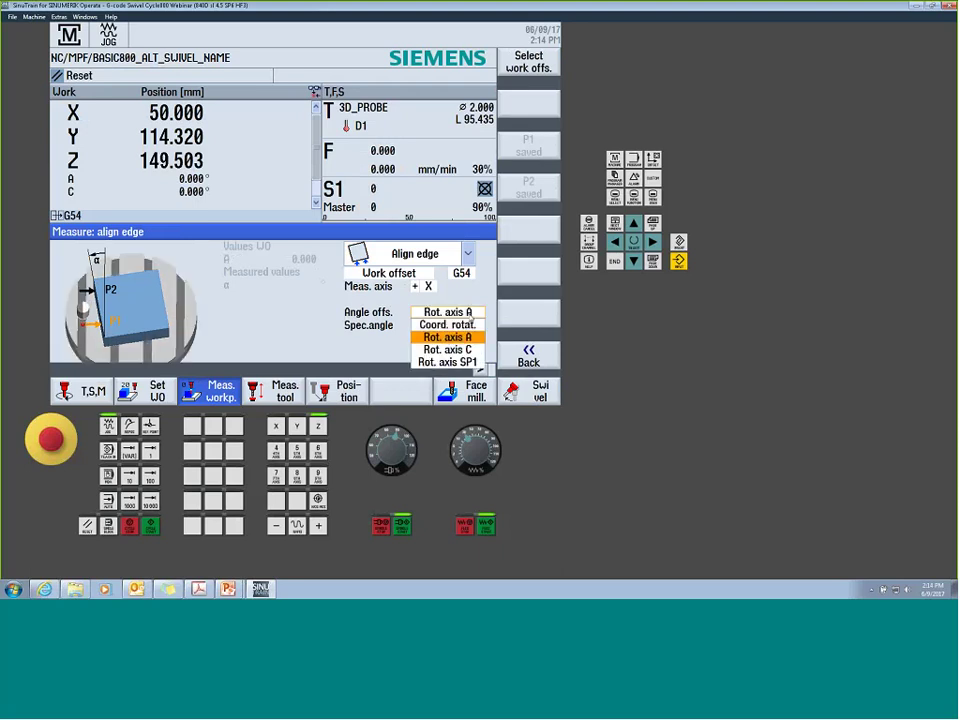
{"action": "left_click", "coordinate": [468, 349]}
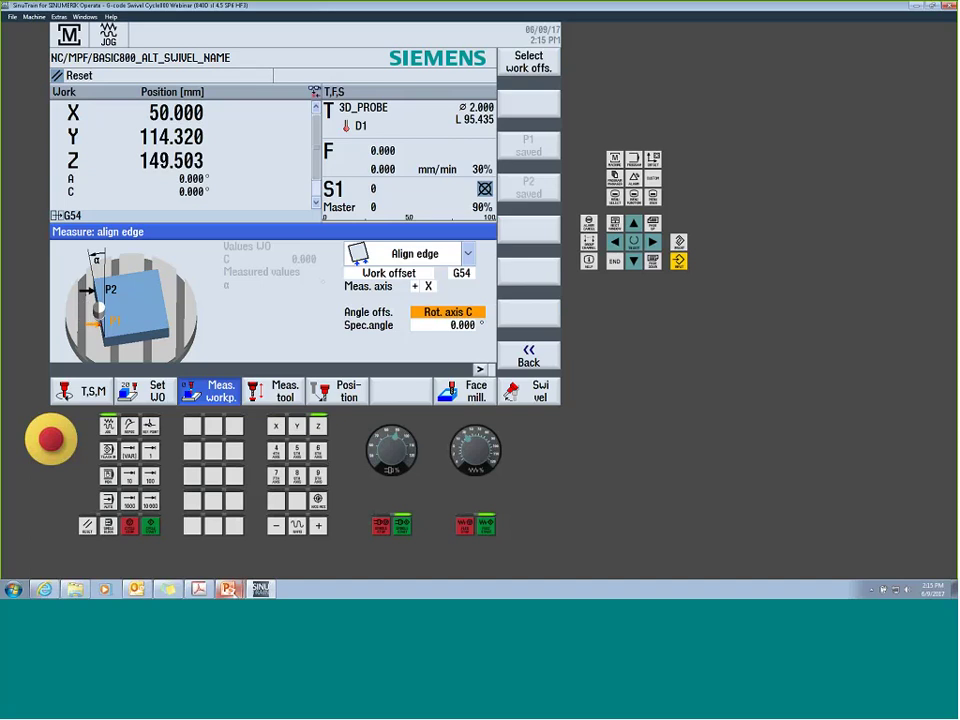
Return to the slide show and advance to 'Manual Motion with Compensated Movement'
{"action": "mouse_move", "coordinate": [228, 588]}
{"action": "left_click", "coordinate": [200, 563]}
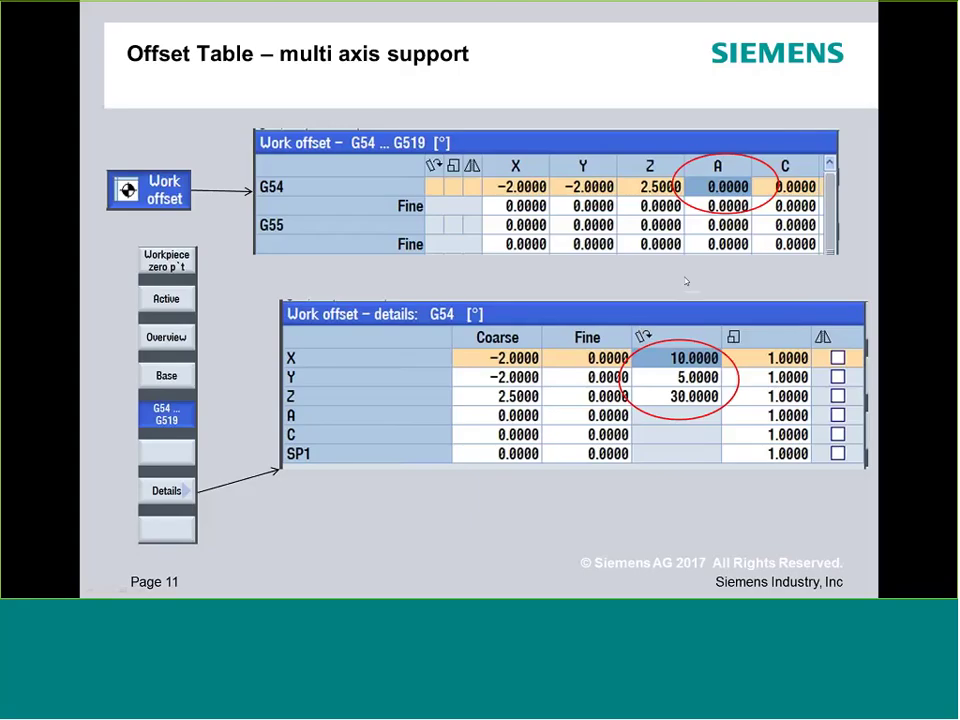
{"action": "left_click", "coordinate": [686, 282]}
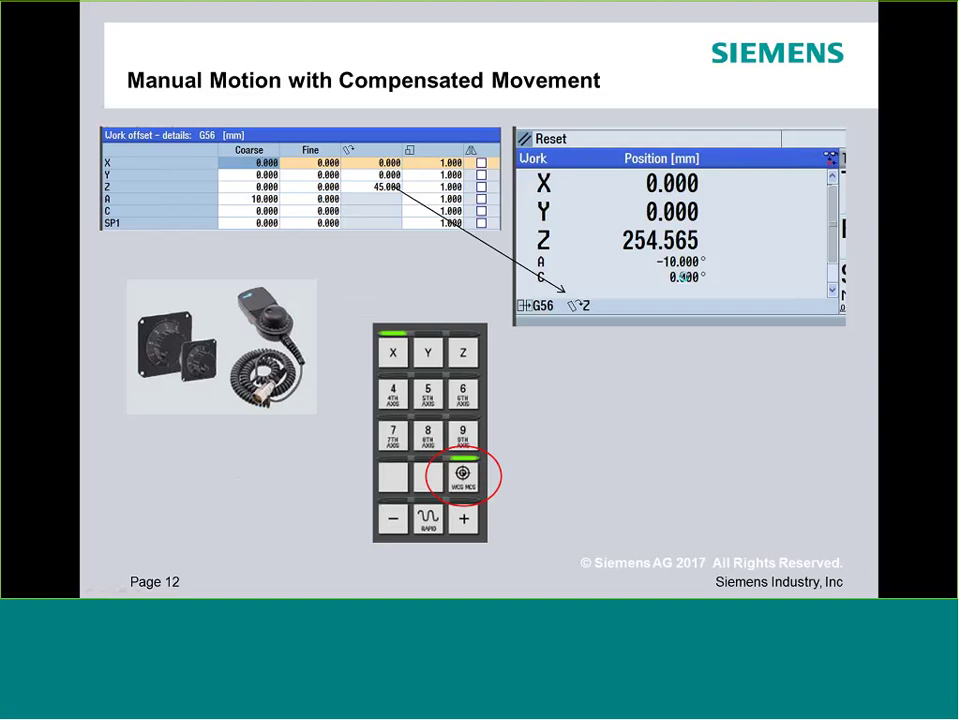
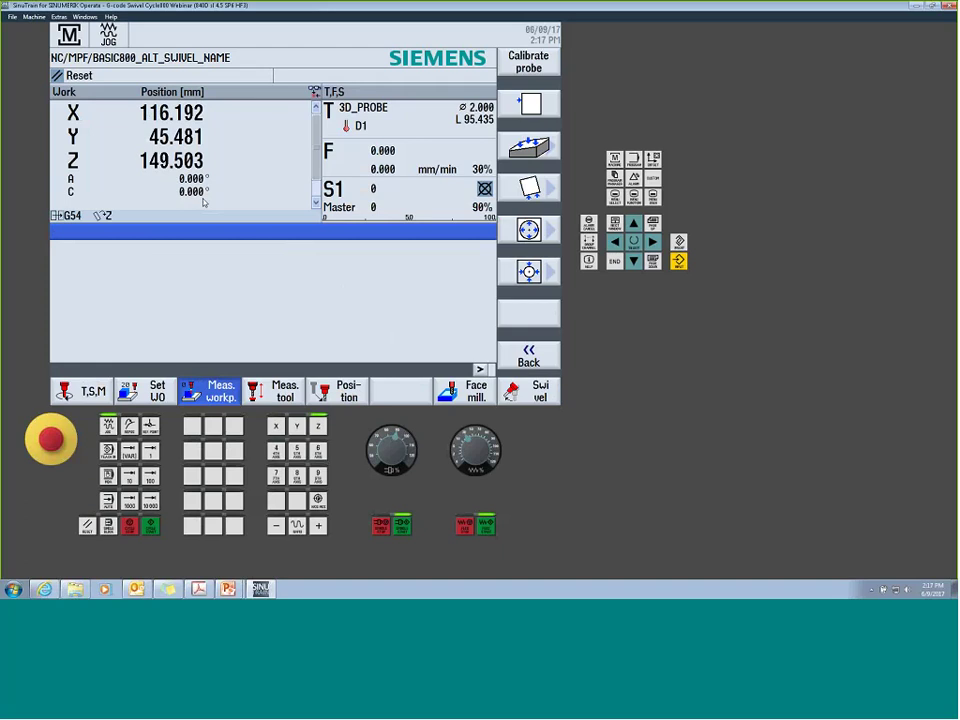
Jog the probe plus and minus in X at 6% feed override, ending at X 117.685, then go back
{"action": "left_click", "coordinate": [277, 426]}
{"action": "left_click", "coordinate": [449, 470]}
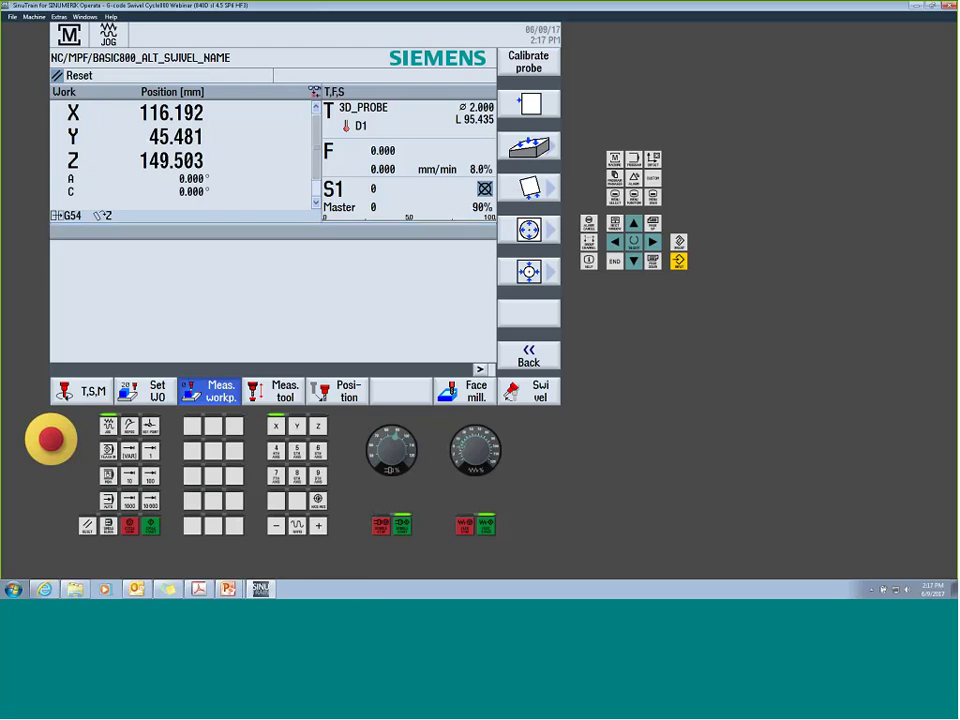
{"action": "left_click", "coordinate": [318, 525]}
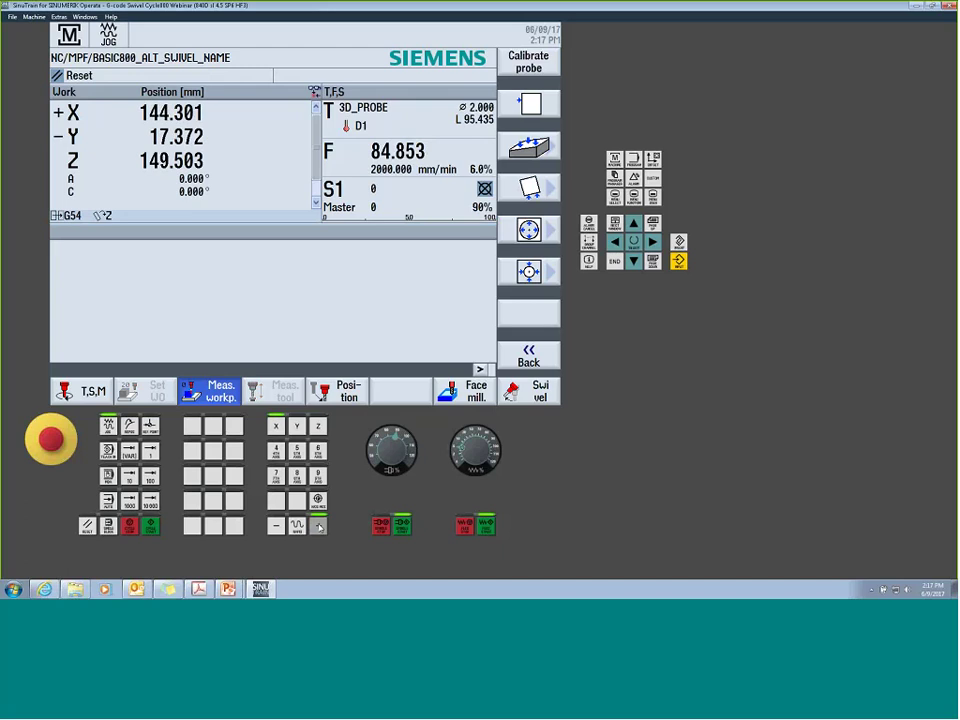
{"action": "left_click", "coordinate": [277, 525]}
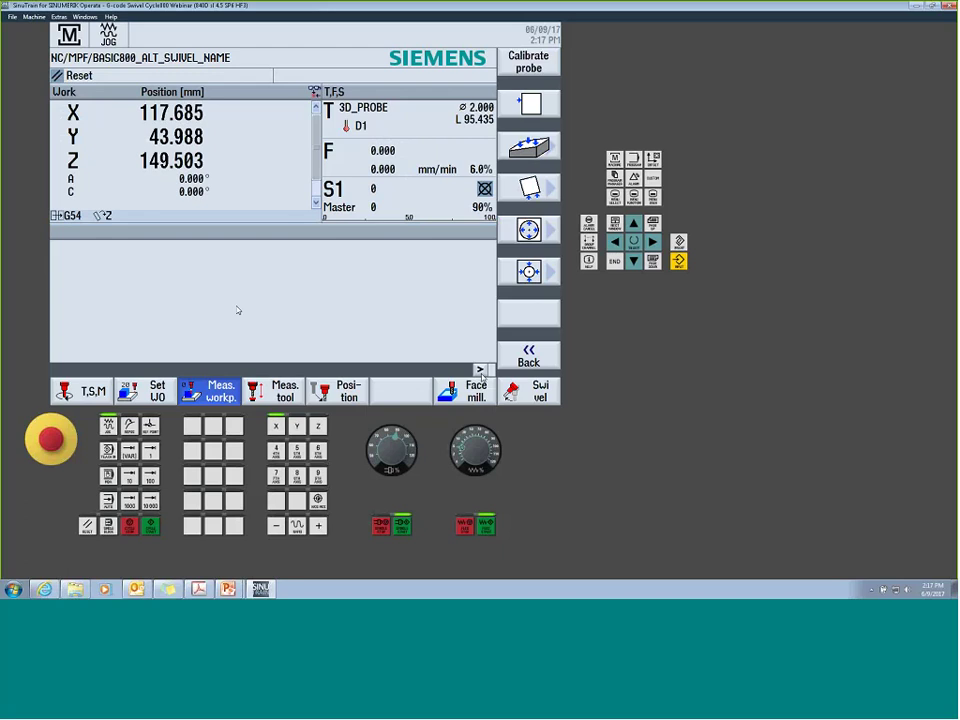
{"action": "left_click", "coordinate": [530, 360]}
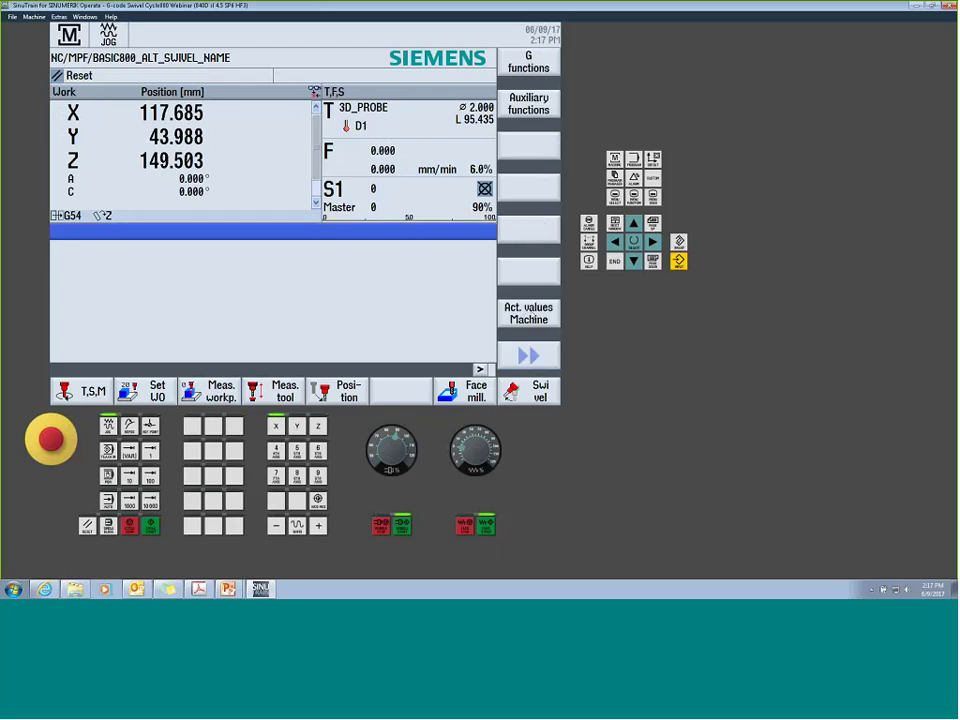
Show machine-coordinate positions, jog the probe plus and minus X, then return to work coordinates
{"action": "key", "text": "shift+F7"}
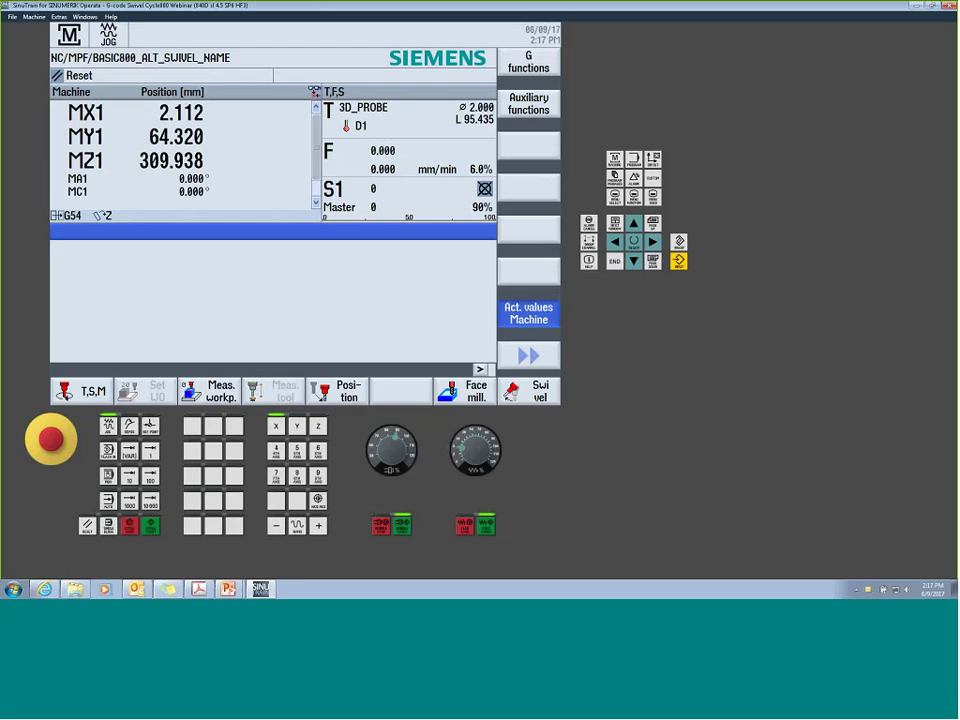
{"action": "key", "text": "plus"}
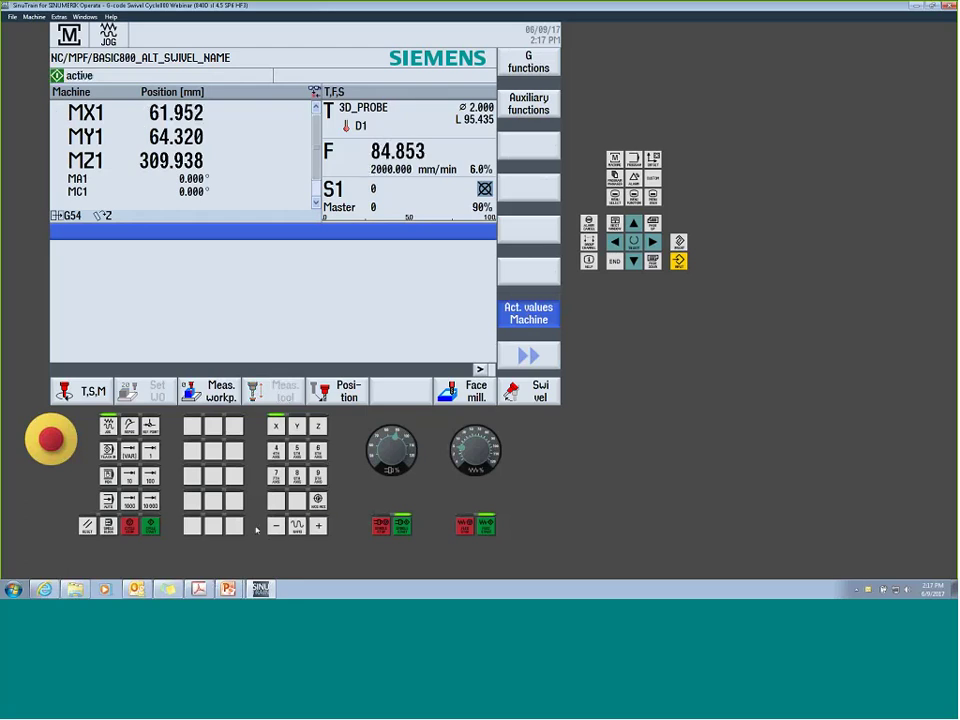
{"action": "key", "text": "minus"}
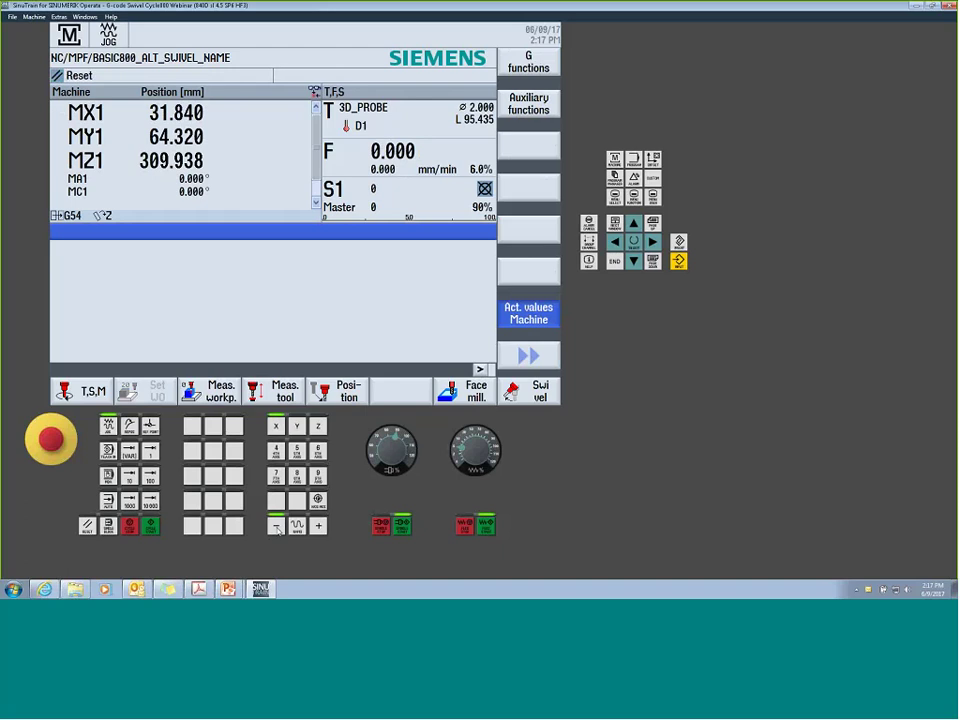
{"action": "left_click", "coordinate": [528, 318]}
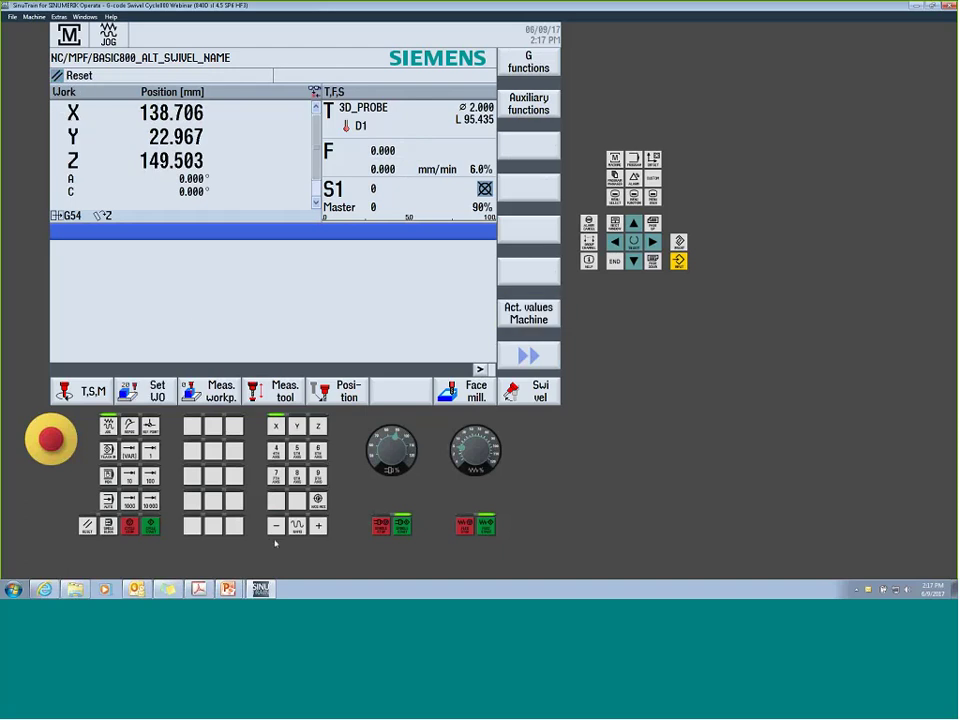
{"action": "left_click", "coordinate": [318, 525]}
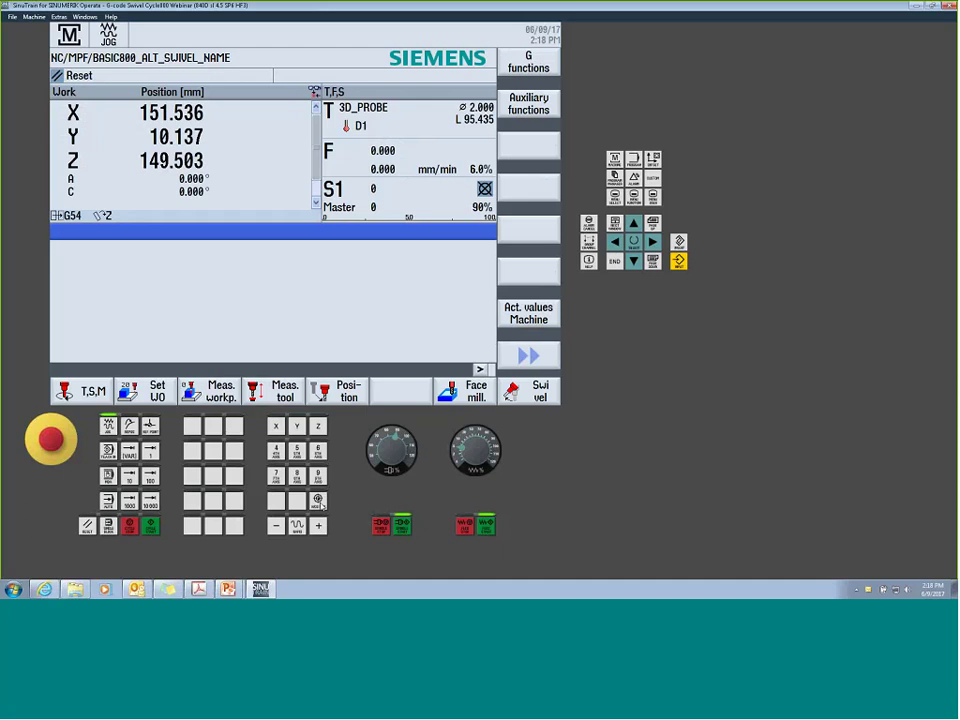
Toggle WCS/MCS jogging and jog X again, ending at MX1 1.456, MY1 15.792 in machine values
{"action": "left_click", "coordinate": [319, 500]}
{"action": "left_click", "coordinate": [276, 426]}
{"action": "left_click_drag", "start_coordinate": [319, 526], "coordinate": [318, 529]}
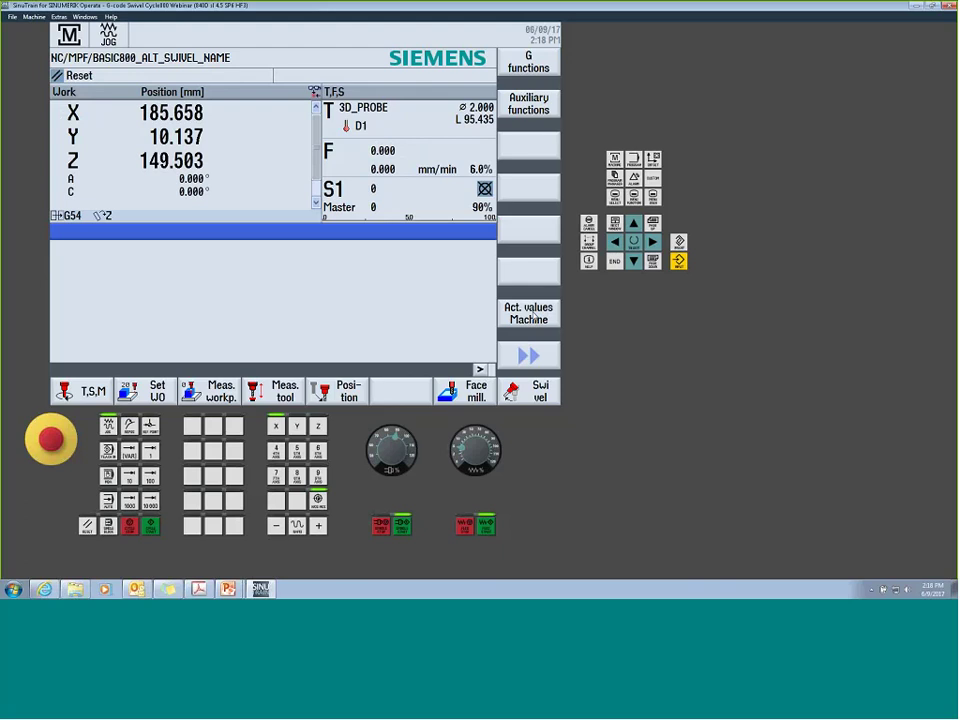
{"action": "left_click", "coordinate": [530, 314]}
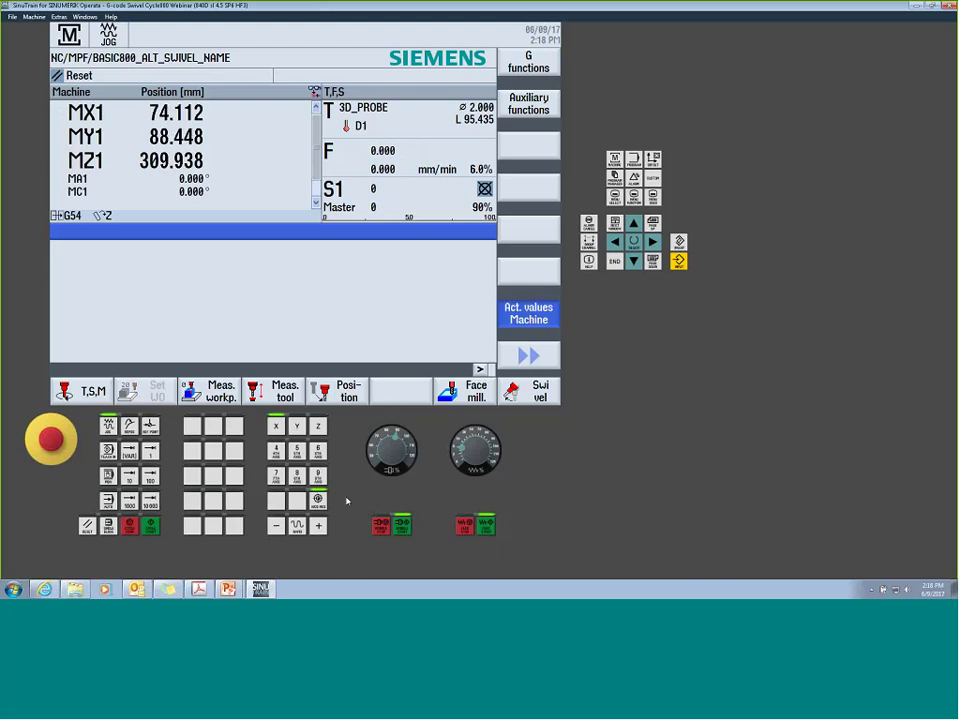
{"action": "left_click", "coordinate": [318, 527]}
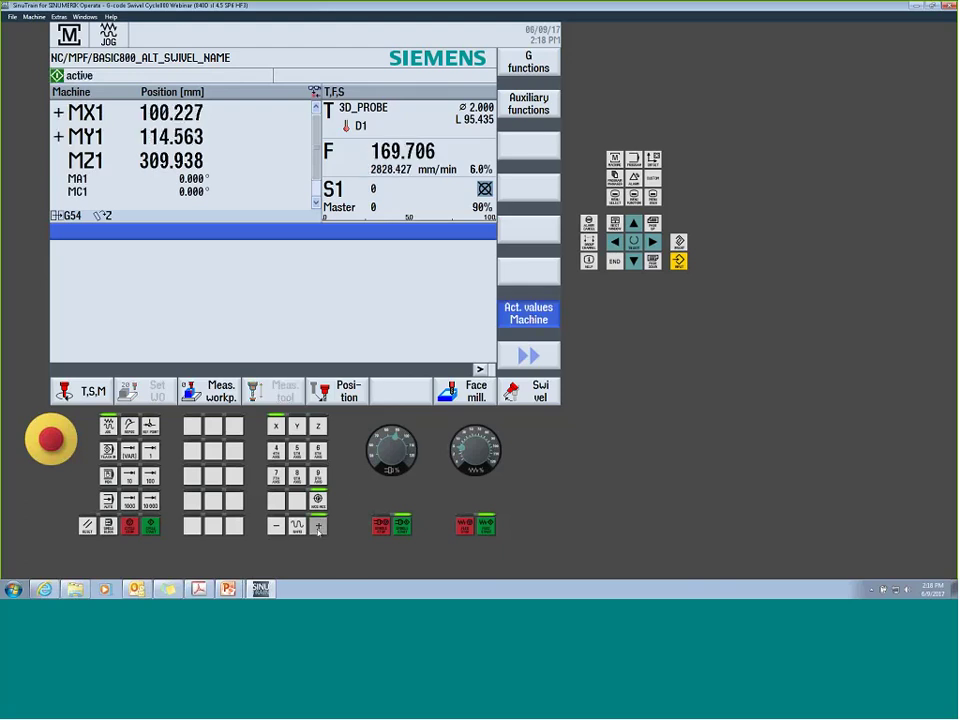
{"action": "left_click", "coordinate": [275, 527]}
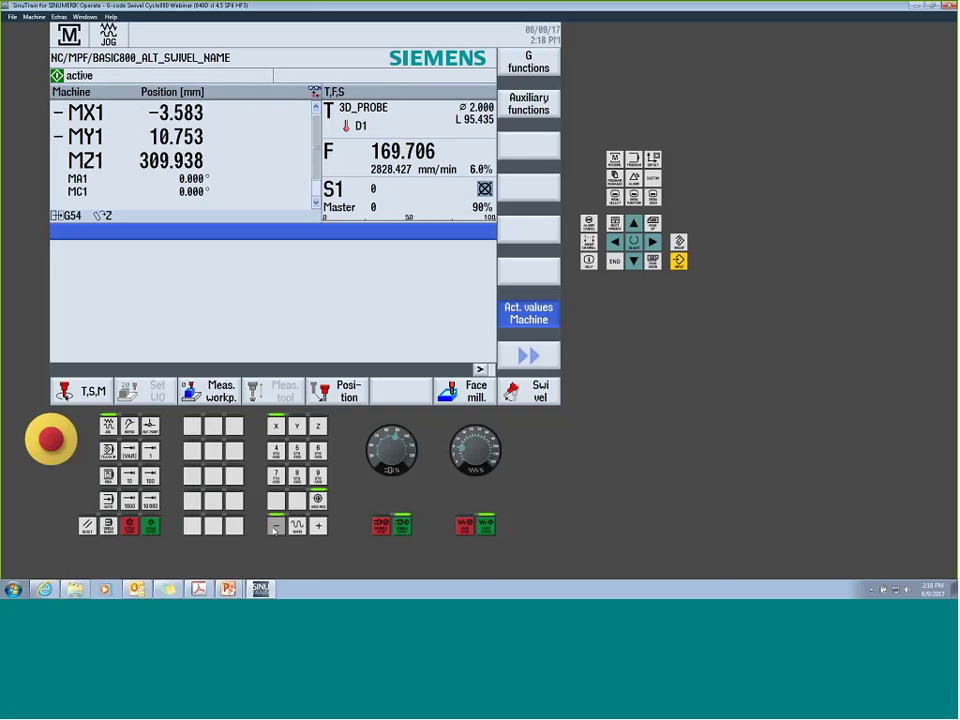
{"action": "left_click", "coordinate": [318, 527]}
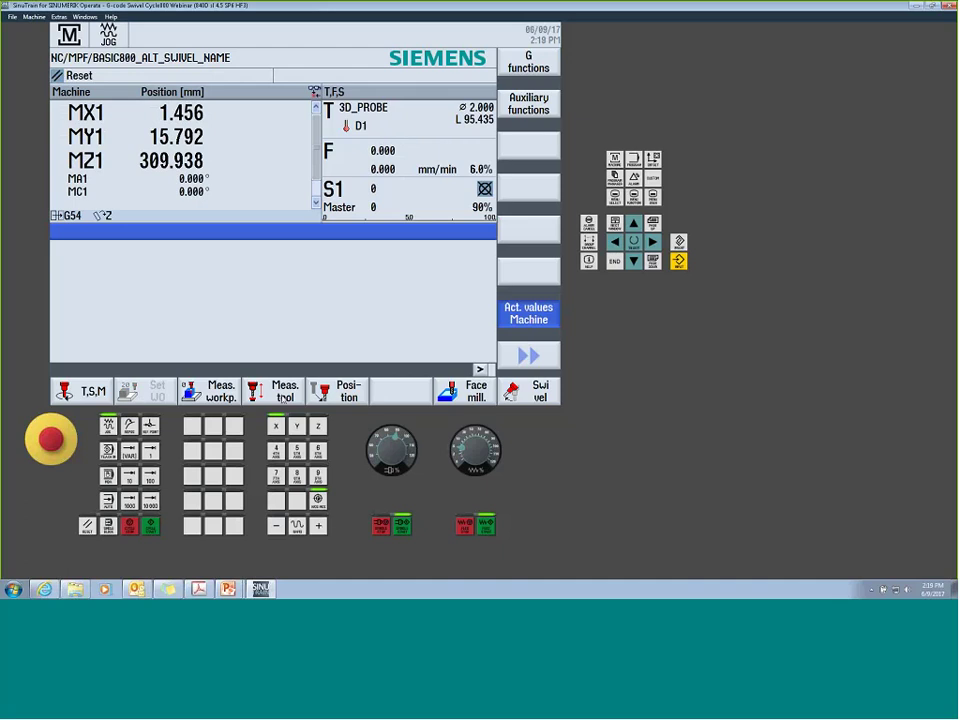
Choose the 2 holes workpiece measurement and view G54 details (X -50, Y -50, Z 65, 45° Z rotation)
{"action": "left_click", "coordinate": [225, 392]}
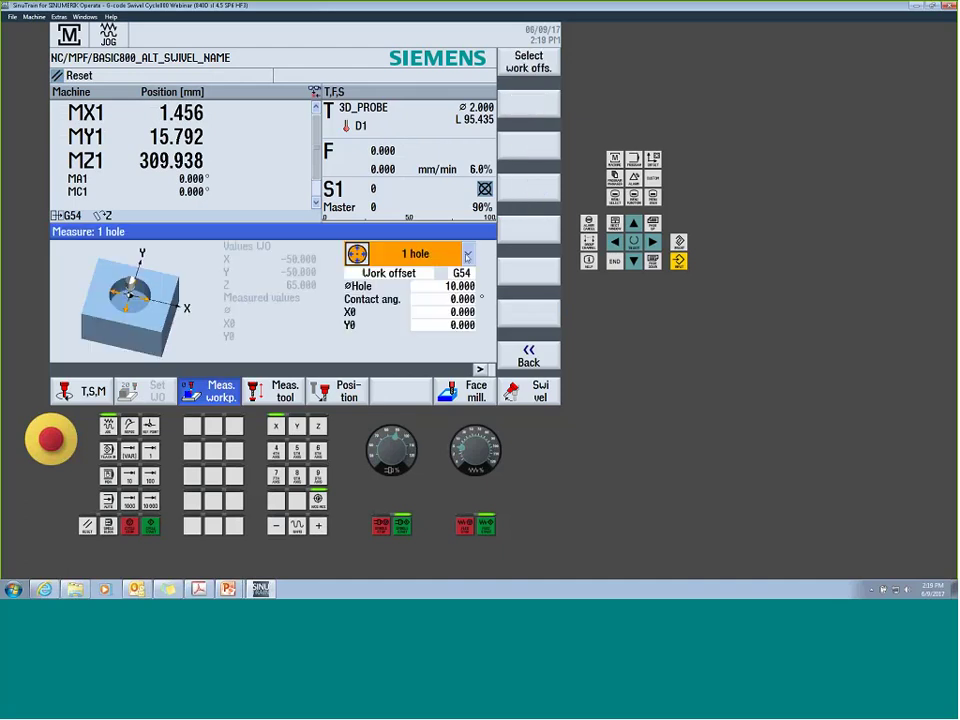
{"action": "left_click", "coordinate": [360, 254]}
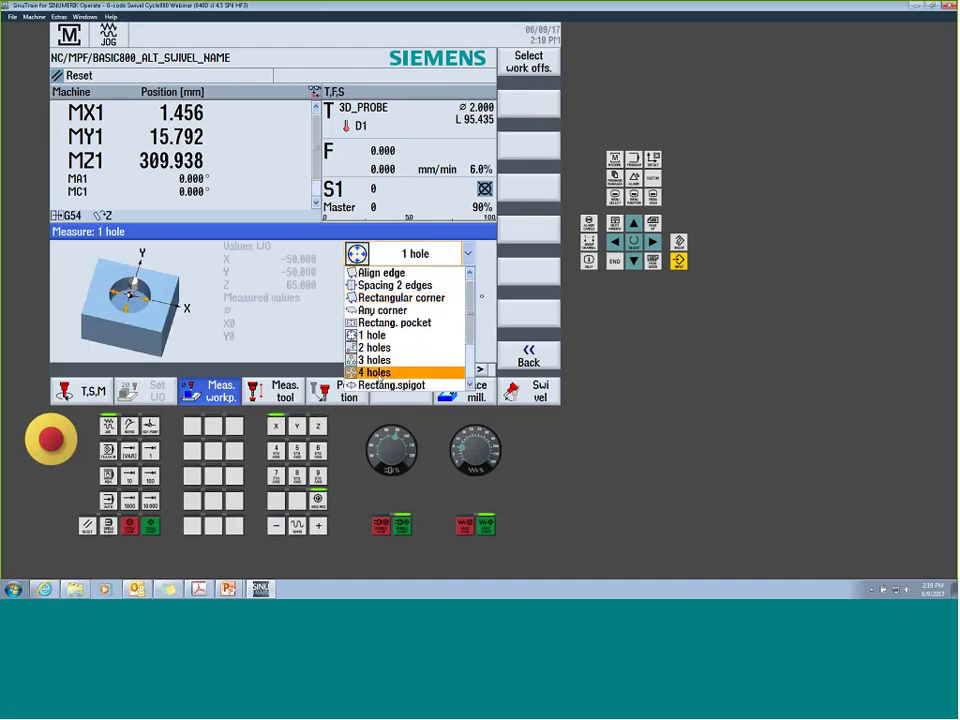
{"action": "left_click", "coordinate": [373, 347]}
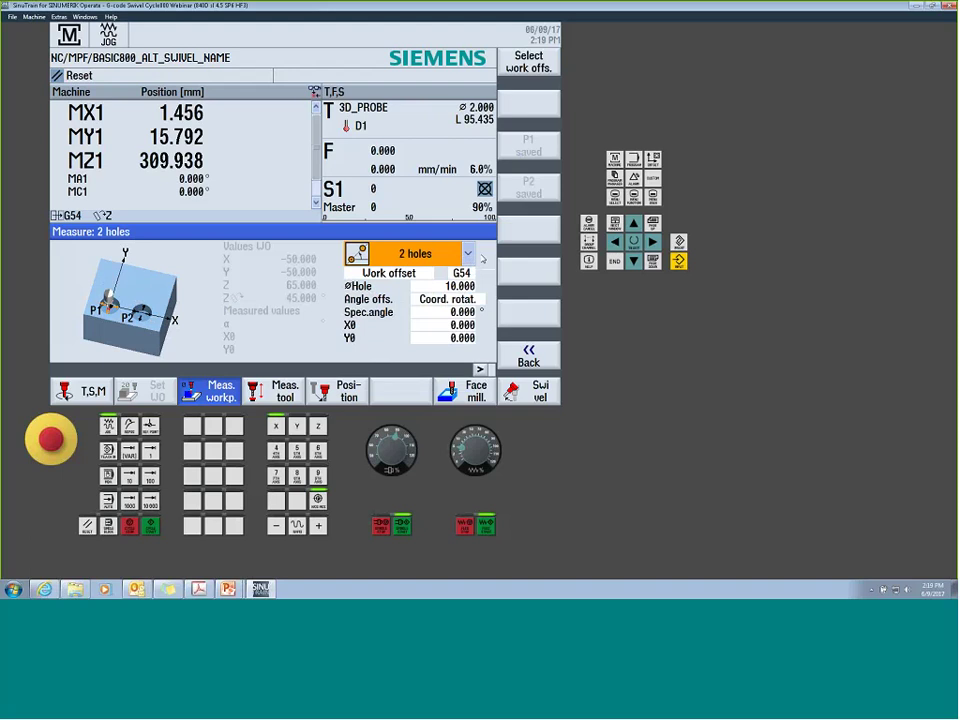
{"action": "left_click", "coordinate": [468, 258]}
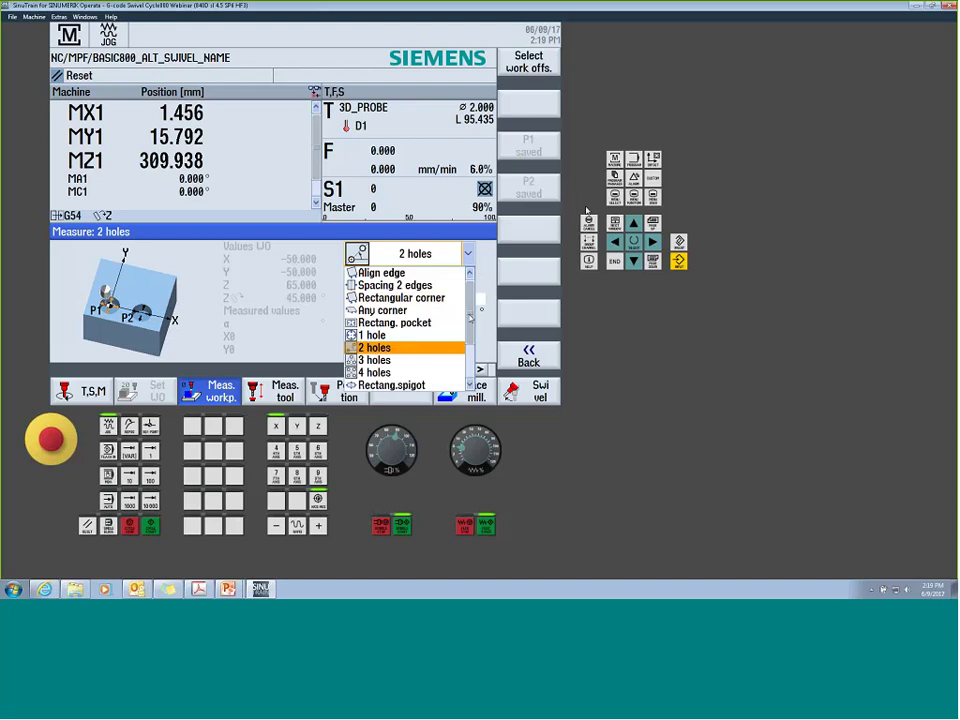
{"action": "left_click", "coordinate": [653, 158]}
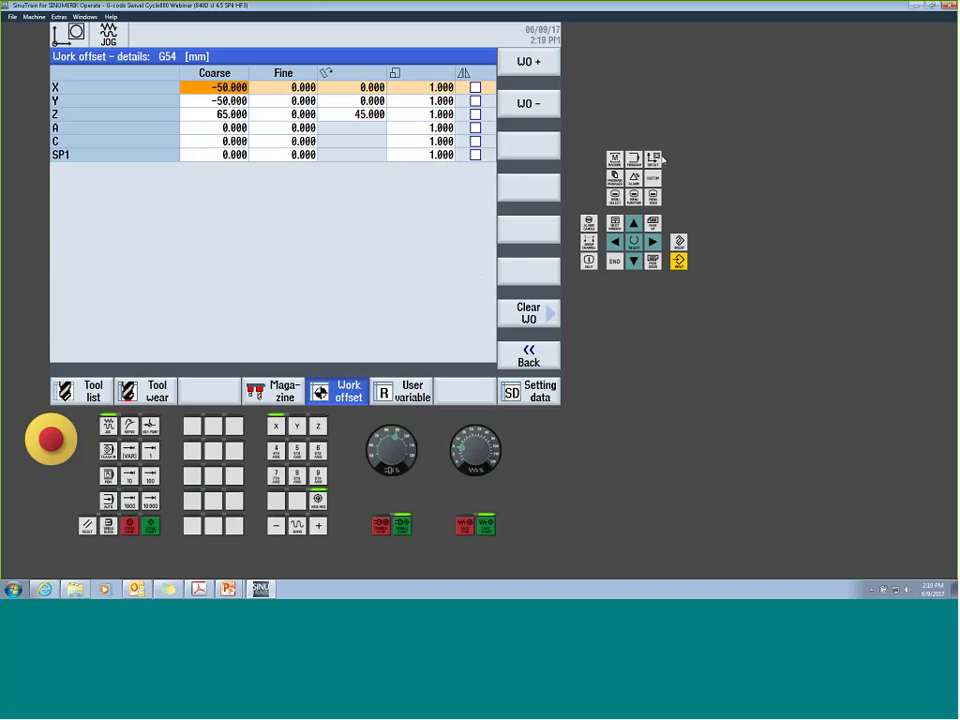
Inspect the G56 offset details in the G54…G519 work offset table
{"action": "left_click", "coordinate": [528, 355]}
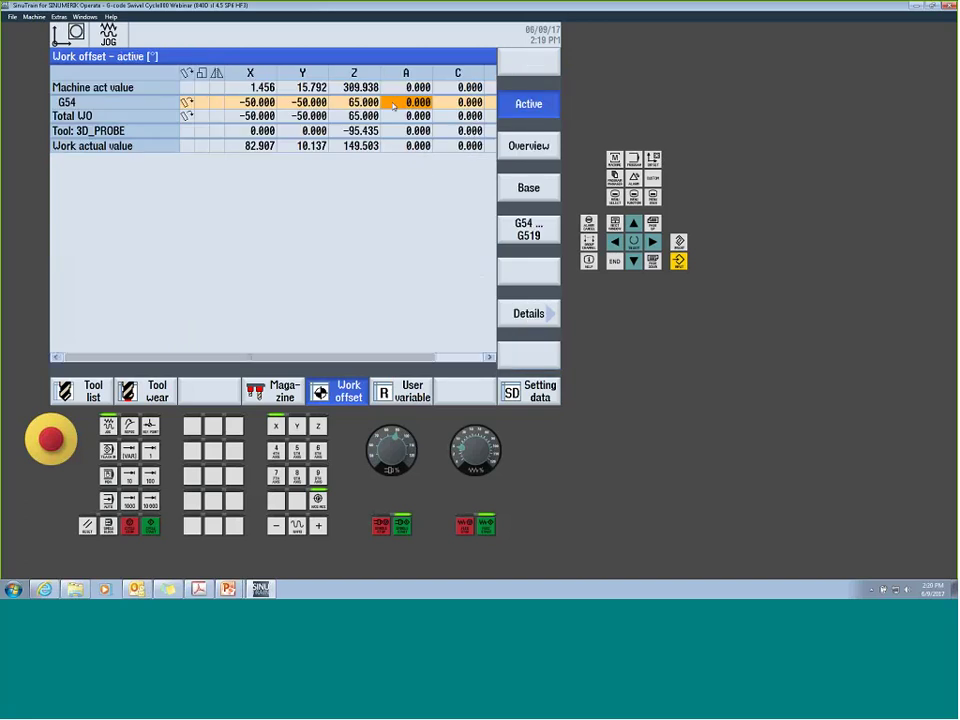
{"action": "key", "text": "shift+F5"}
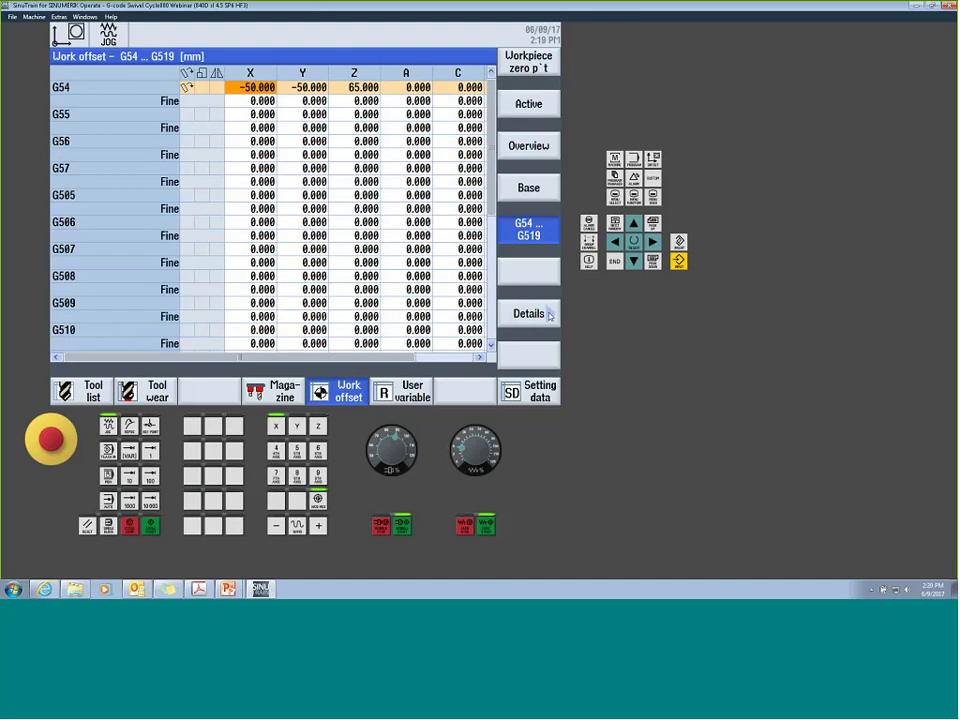
{"action": "left_click", "coordinate": [256, 157]}
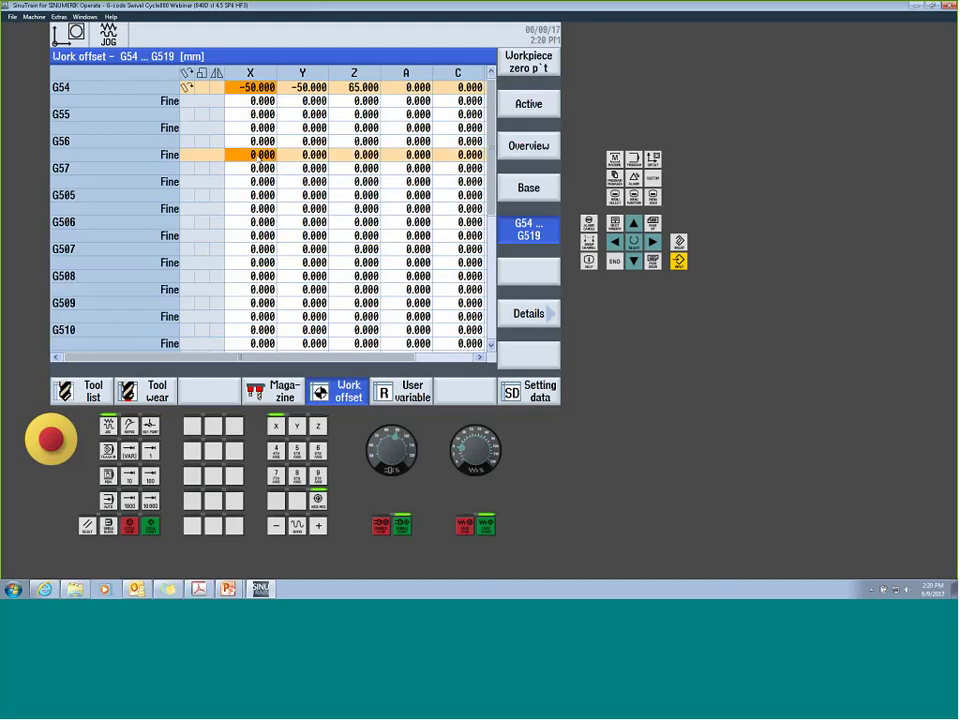
{"action": "key", "text": "Up"}
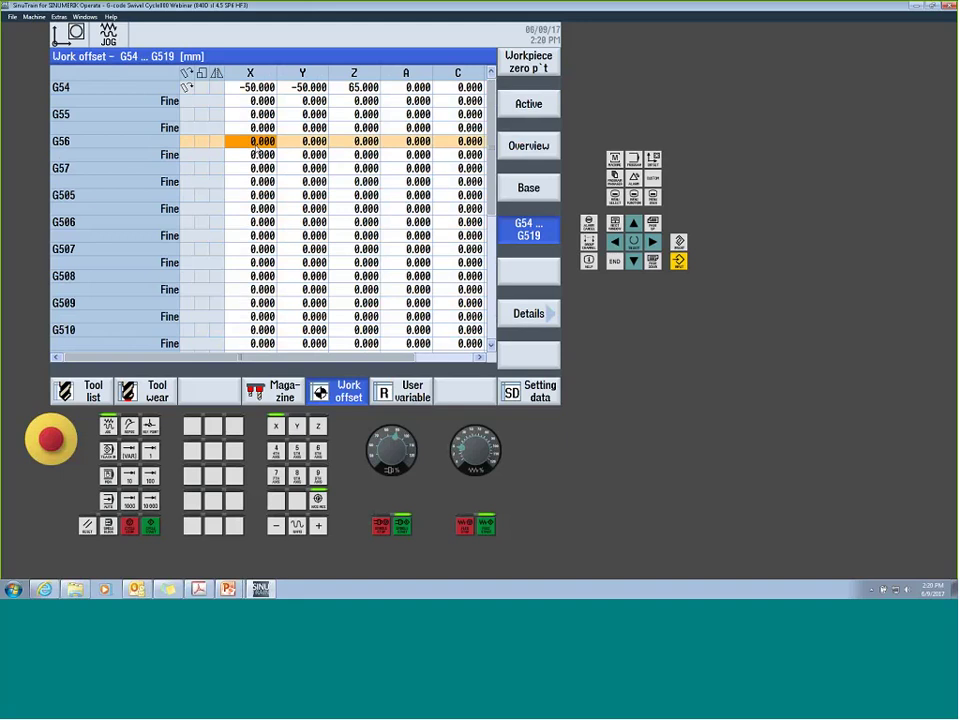
{"action": "left_click", "coordinate": [528, 315]}
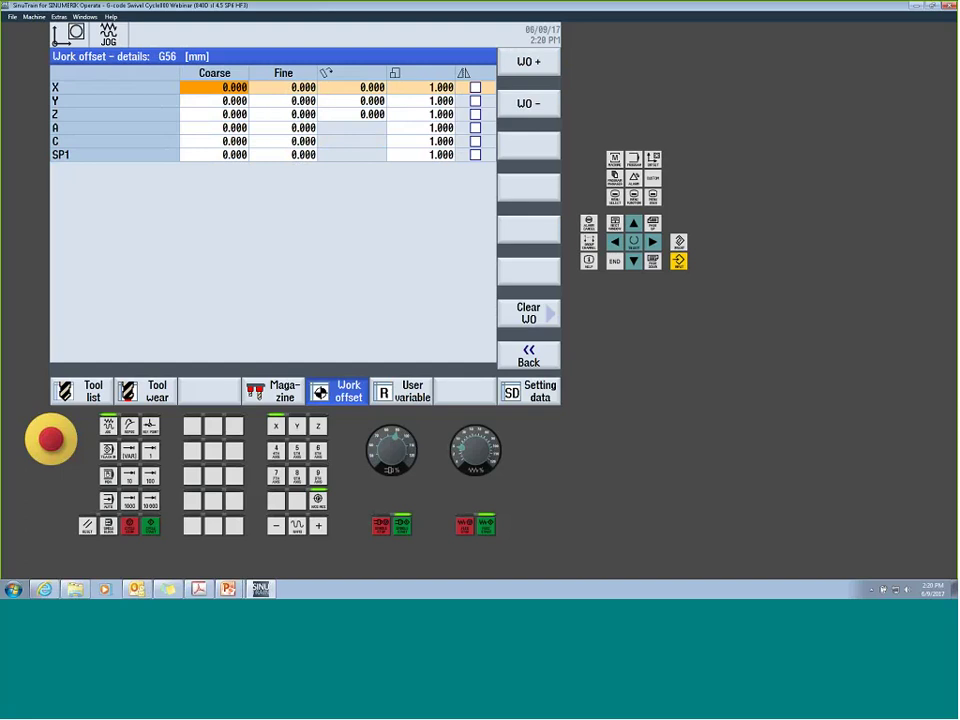
{"action": "left_click", "coordinate": [537, 352]}
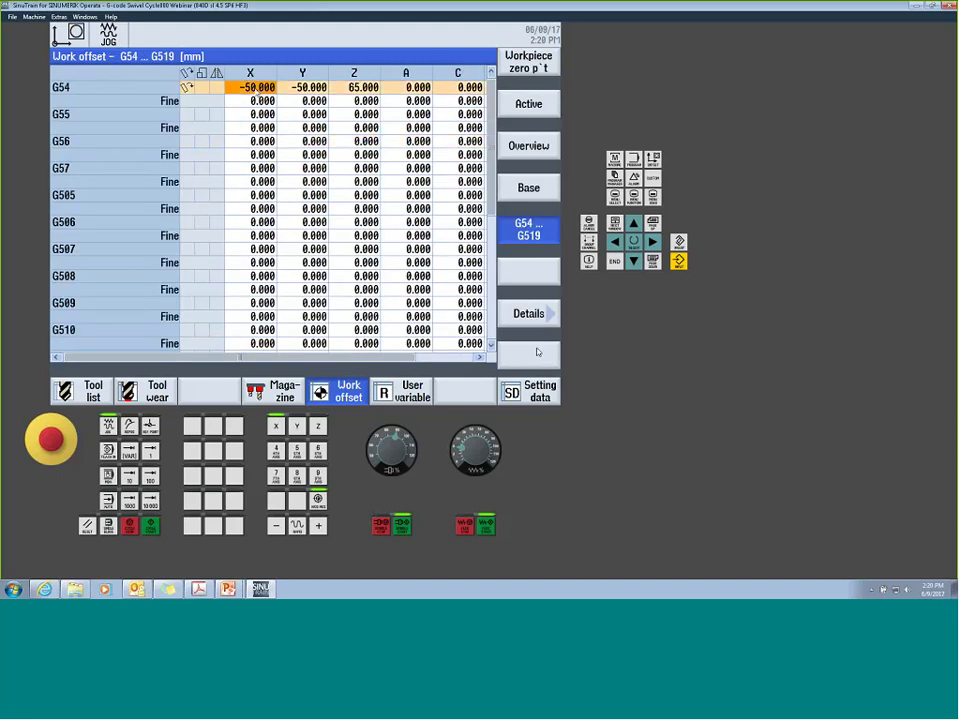
Set the G54 Z rotation to 0 and return to the 2-hole workpiece measurement
{"action": "left_click", "coordinate": [547, 315]}
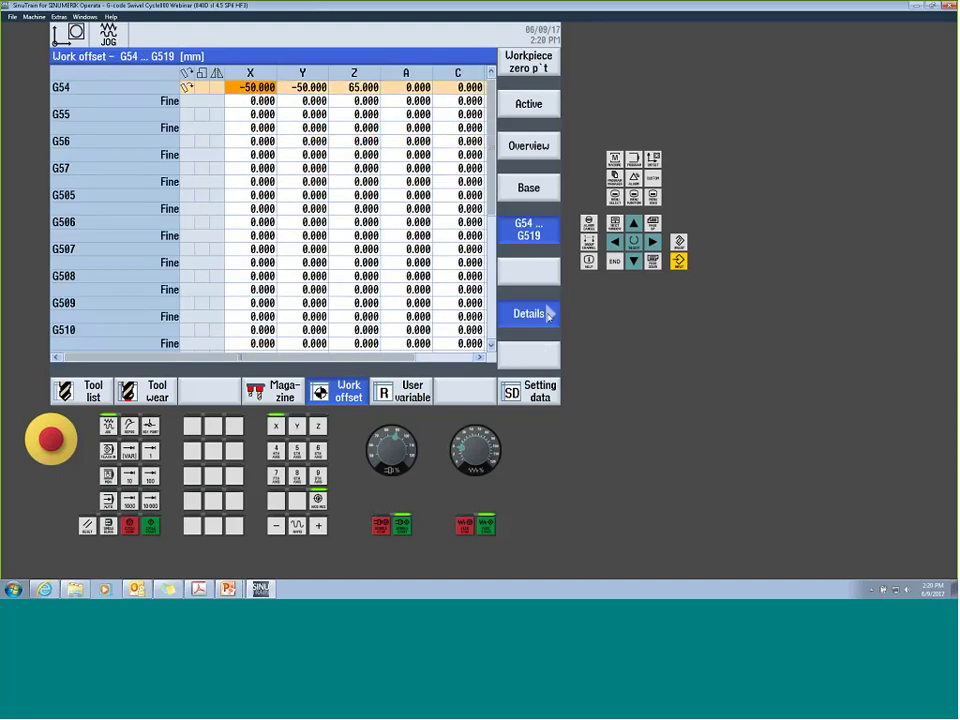
{"action": "left_click", "coordinate": [370, 115]}
{"action": "type", "text": "0"}
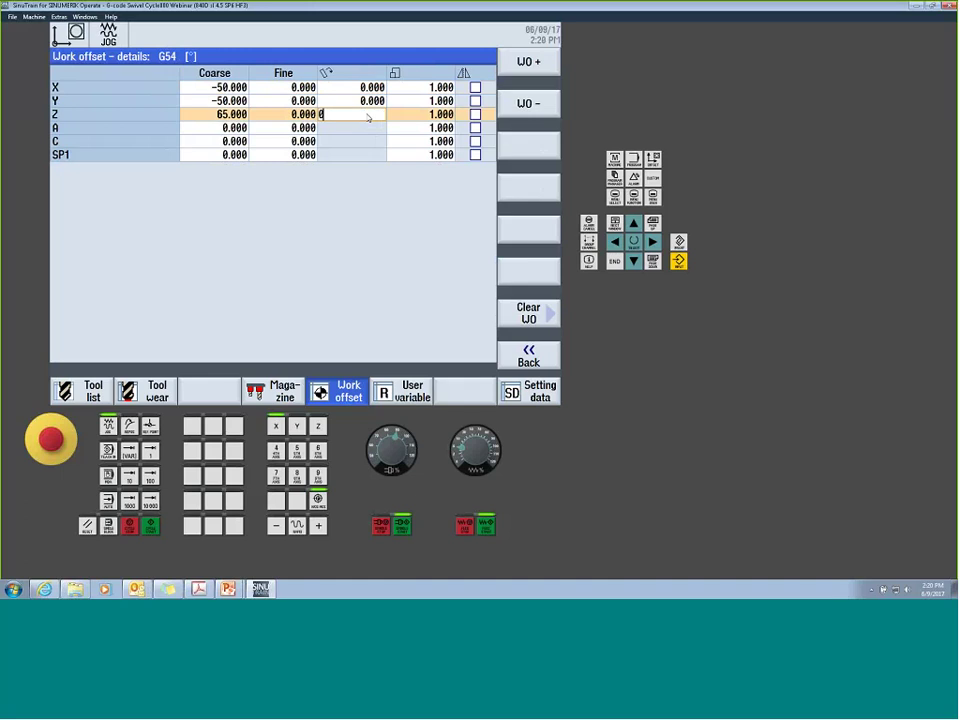
{"action": "key", "text": "Return"}
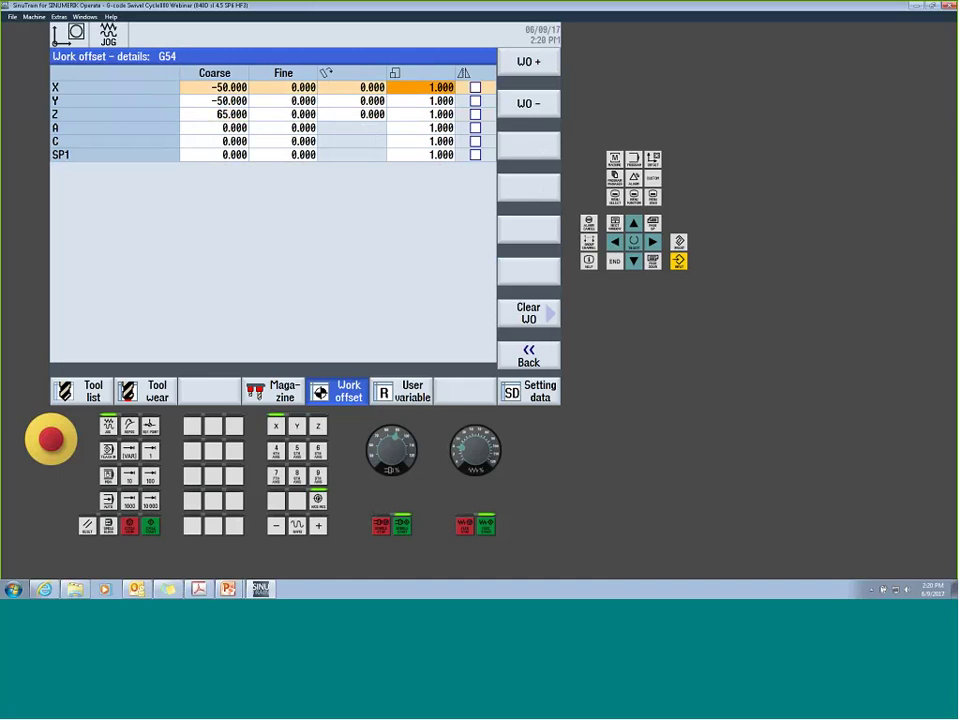
{"action": "left_click", "coordinate": [528, 355]}
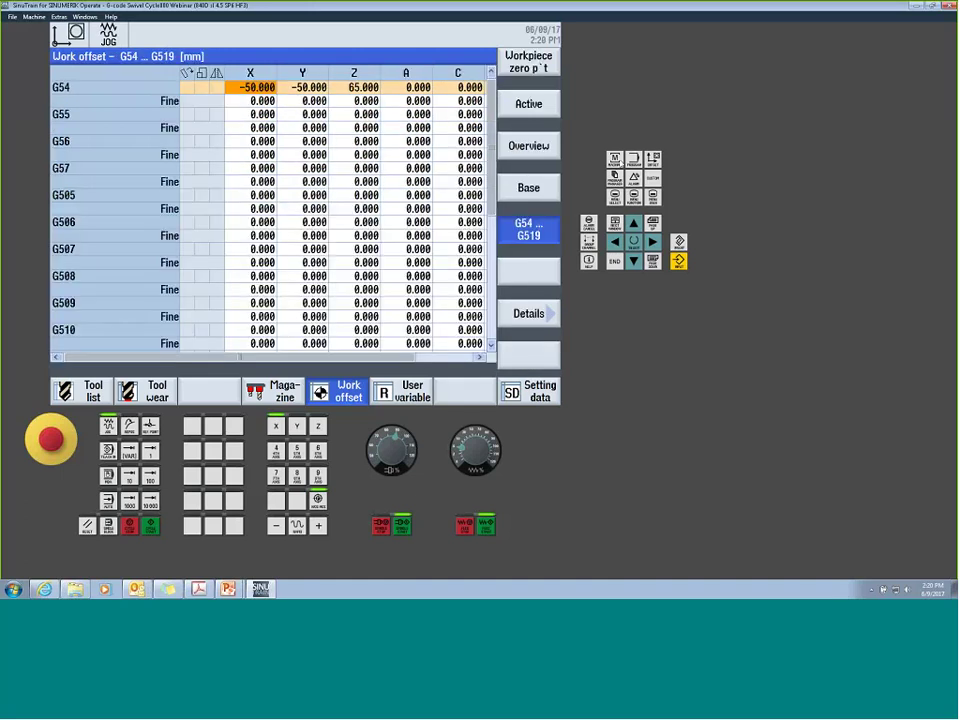
{"action": "left_click", "coordinate": [540, 358]}
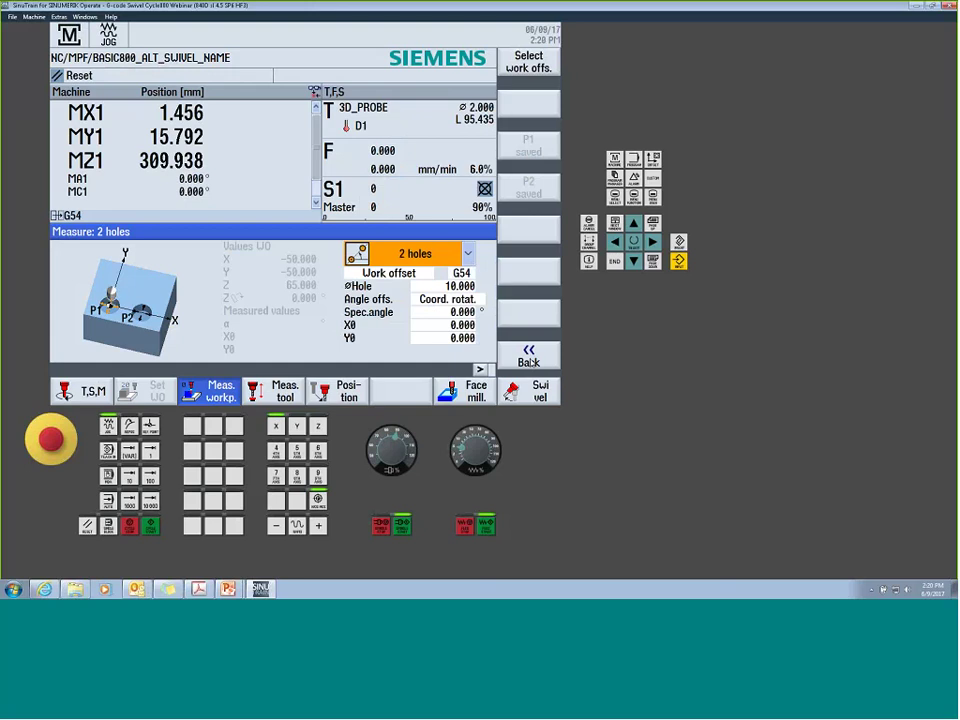
Leave the measurement form and reach the collision avoidance settings under JOG Settings
{"action": "key", "text": "Escape"}
{"action": "left_click", "coordinate": [530, 353]}
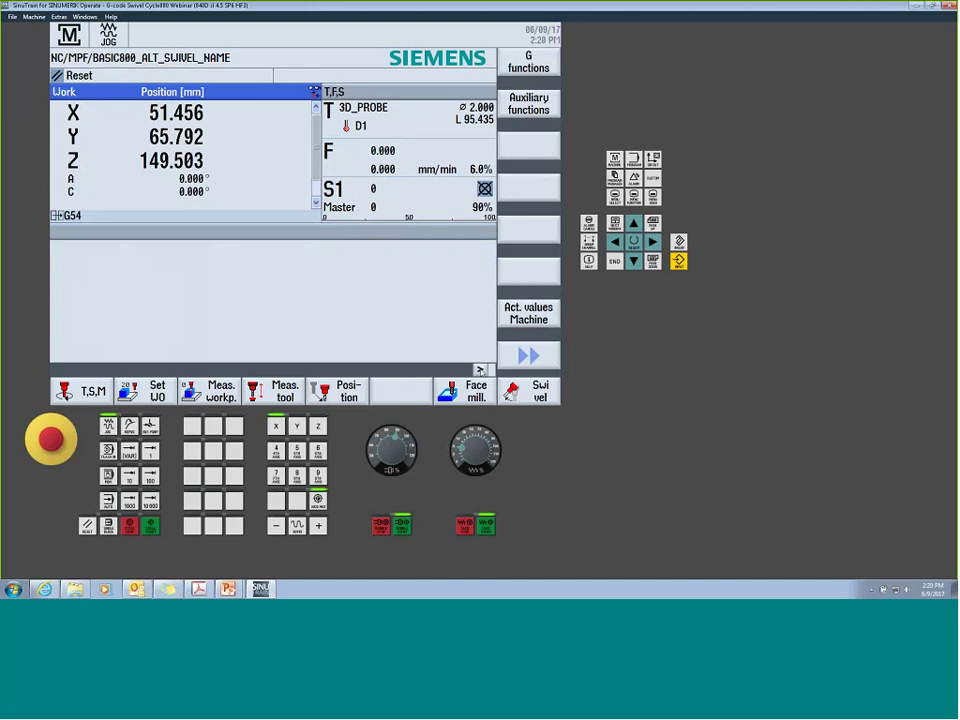
{"action": "left_click", "coordinate": [481, 370]}
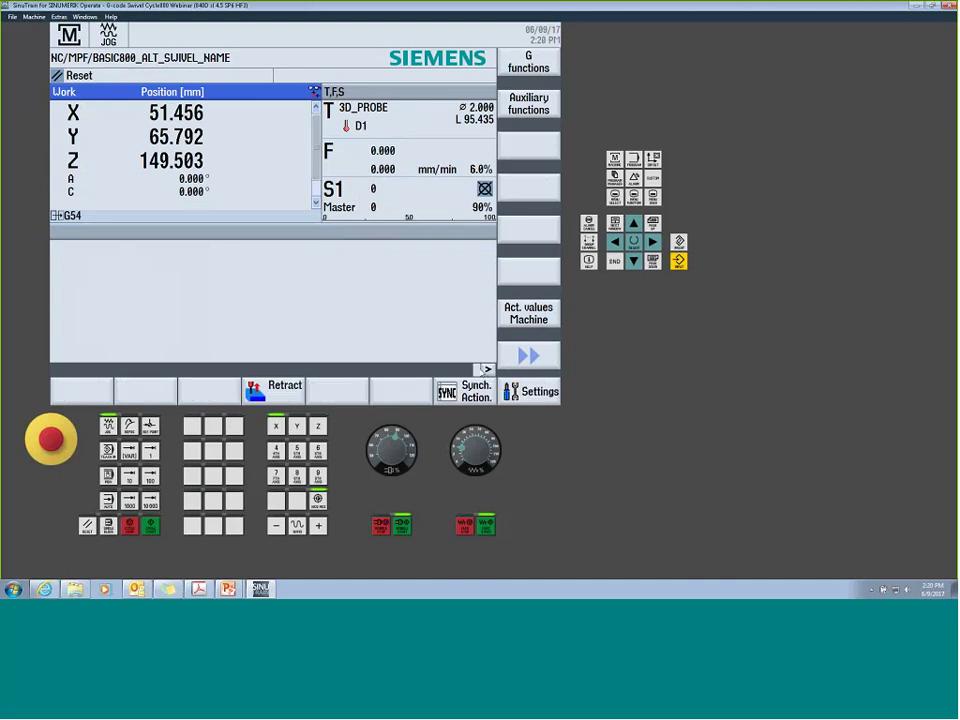
{"action": "left_click", "coordinate": [525, 391]}
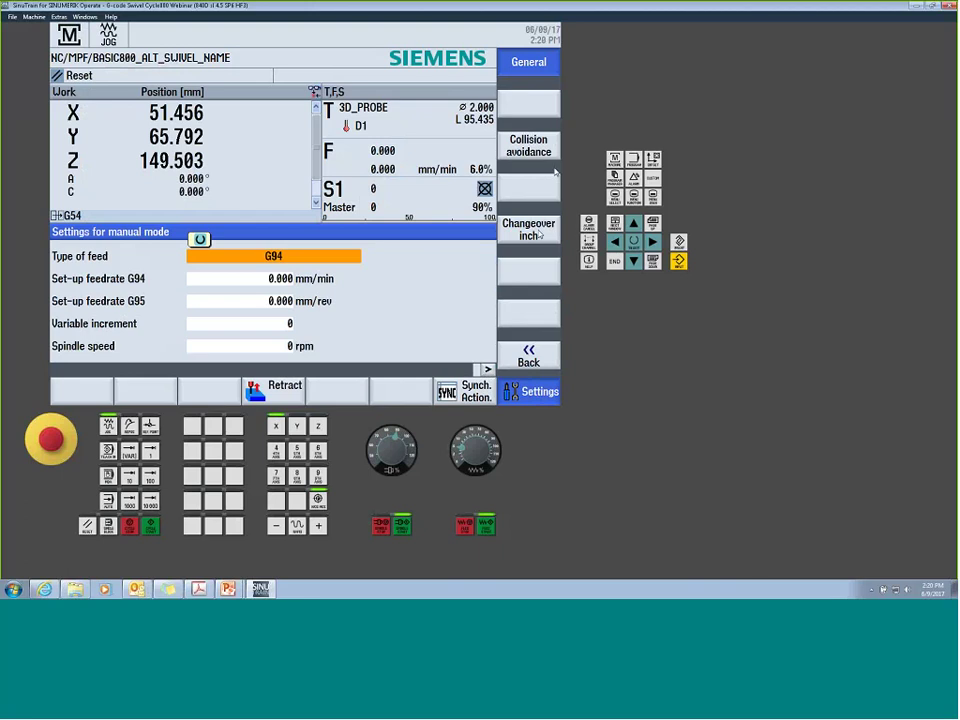
{"action": "left_click", "coordinate": [528, 146]}
Turn collision avoidance off for both JOG/MDI and AUTO
{"action": "left_click", "coordinate": [229, 287]}
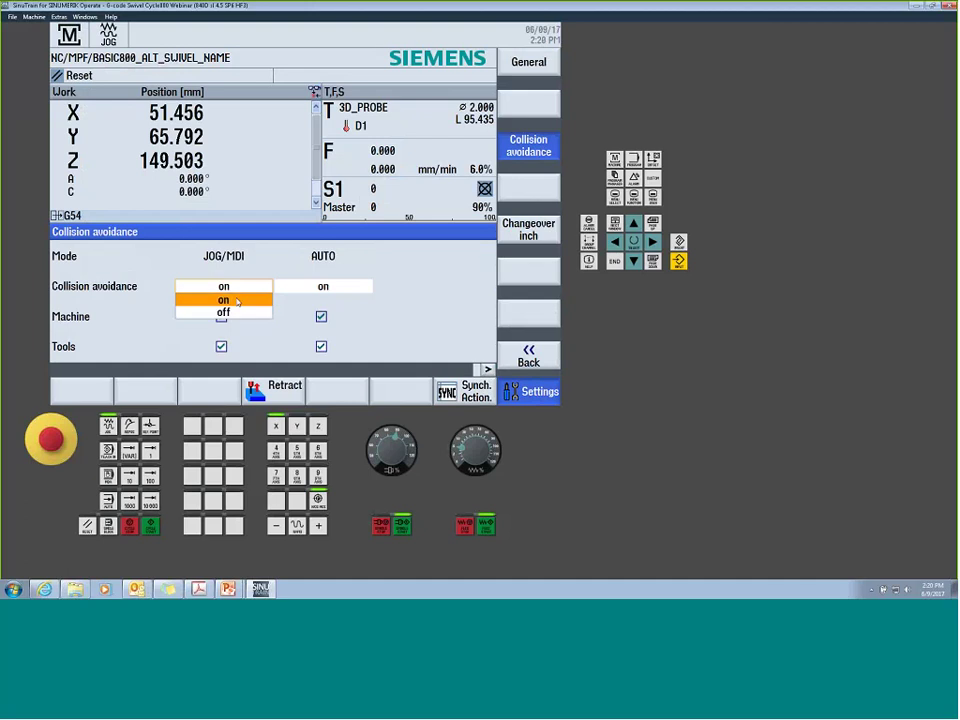
{"action": "left_click", "coordinate": [223, 309]}
{"action": "left_click", "coordinate": [325, 292]}
{"action": "left_click", "coordinate": [326, 290]}
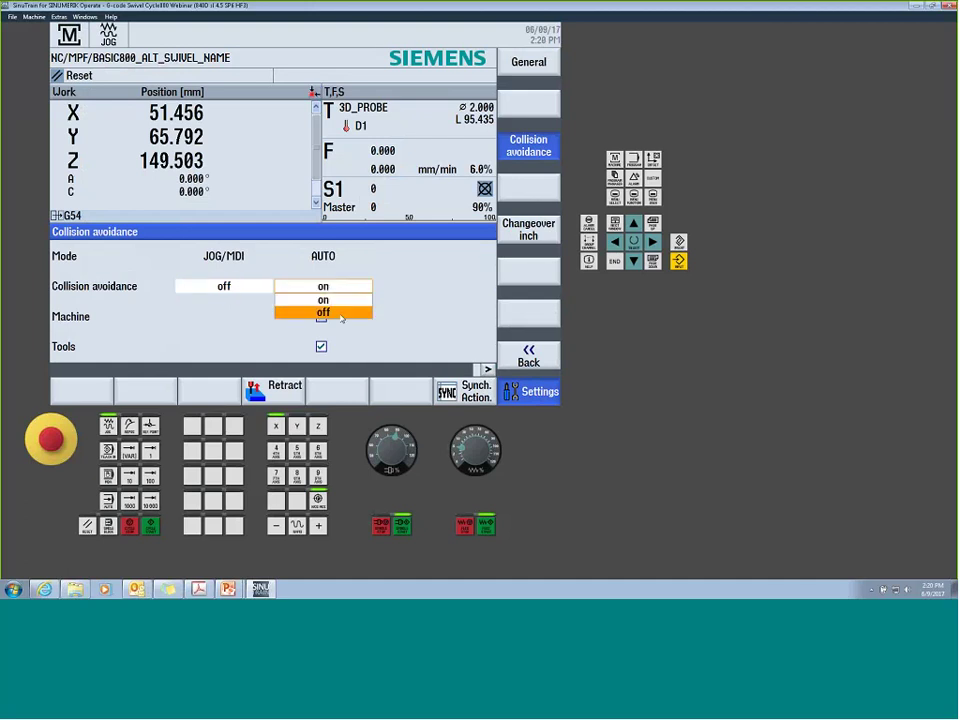
{"action": "left_click", "coordinate": [338, 315]}
Return to the main JOG screen and show slide 13, 'Reorientation of the rotary axis with swivel in jog'
{"action": "left_click", "coordinate": [520, 362]}
{"action": "left_click", "coordinate": [487, 369]}
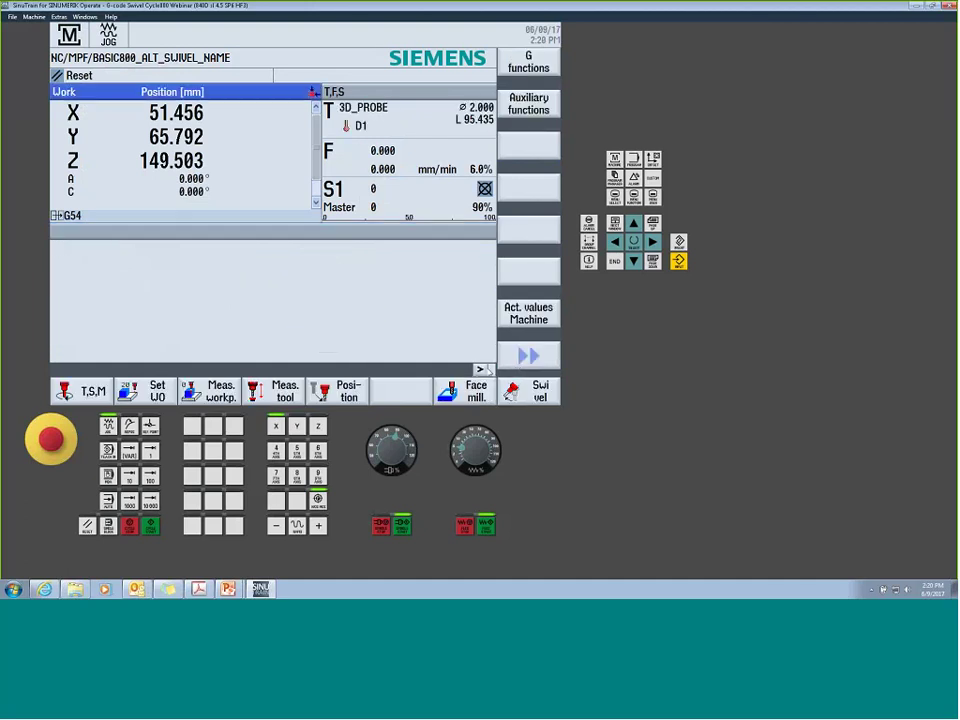
{"action": "key", "text": "alt+Tab"}
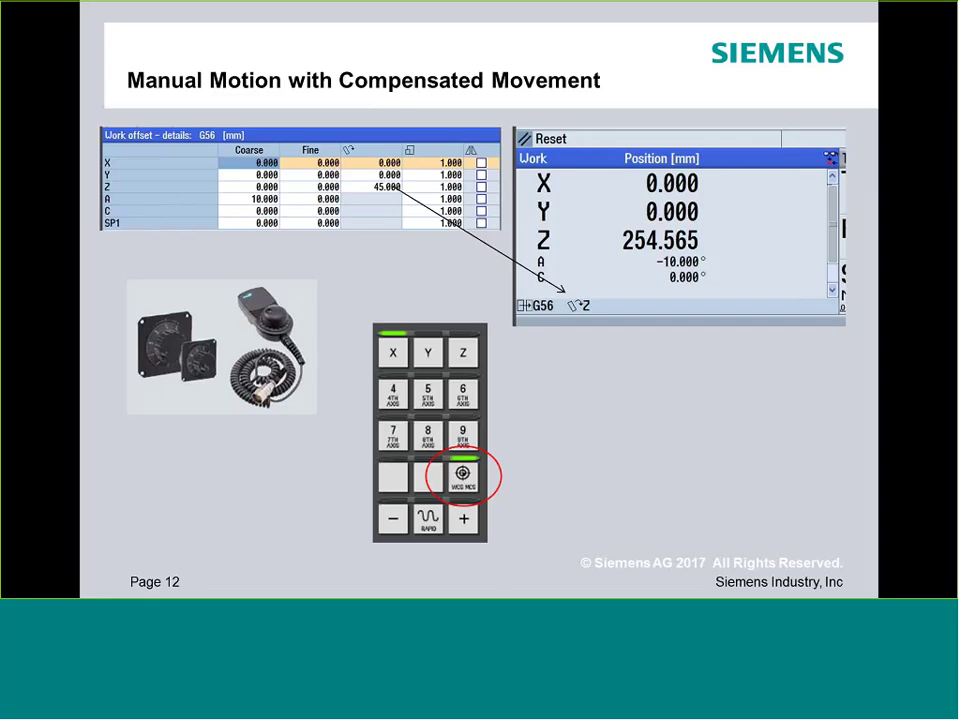
{"action": "key", "text": "Right"}
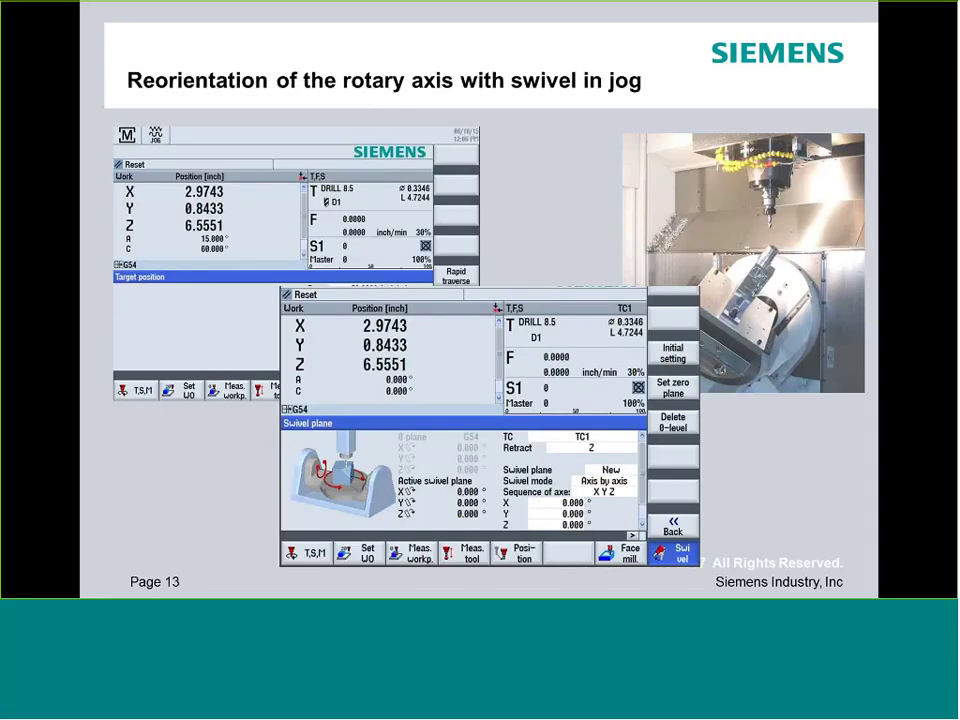
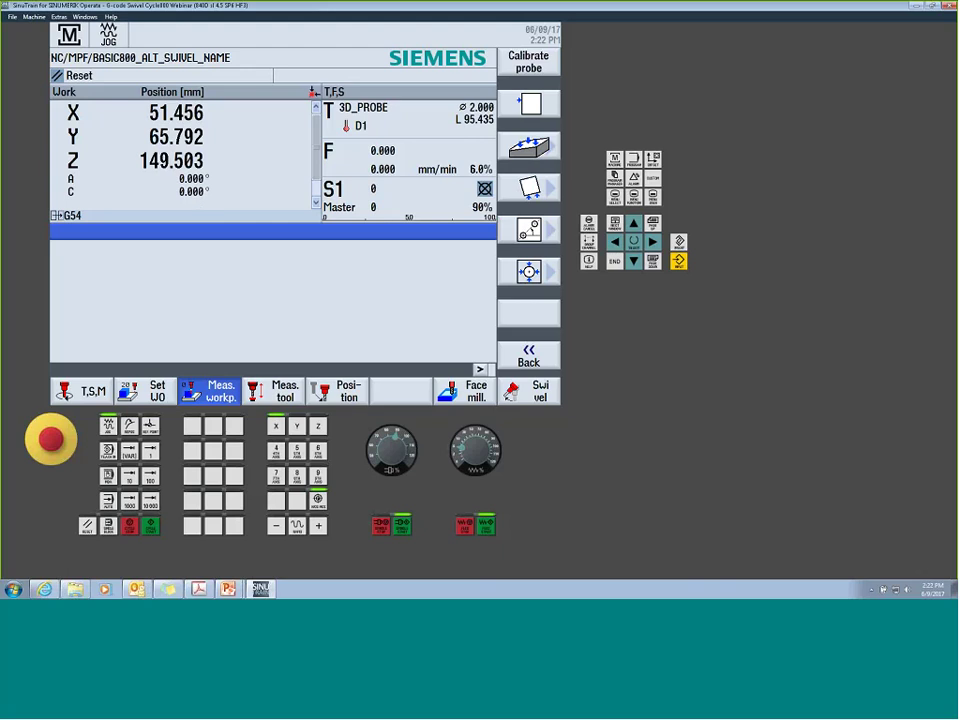
Swivel with data record TC1 and Z retract, giving A −10.436°, C 163.468° and plane Z −163.206°
{"action": "left_click", "coordinate": [542, 392]}
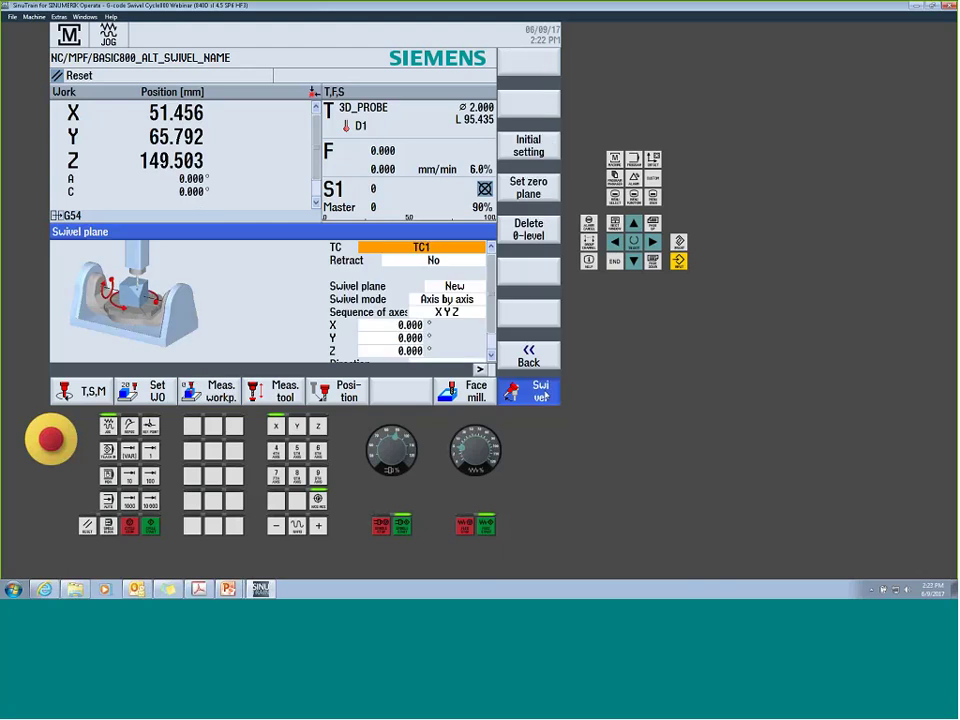
{"action": "left_click", "coordinate": [428, 248]}
{"action": "left_click", "coordinate": [442, 259]}
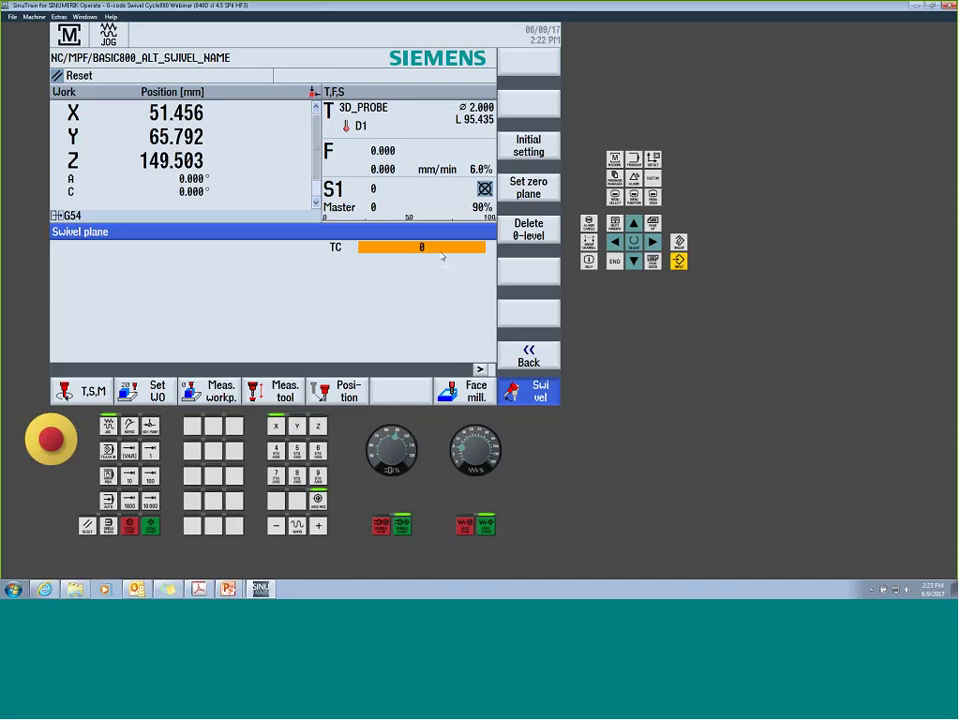
{"action": "left_click", "coordinate": [436, 252]}
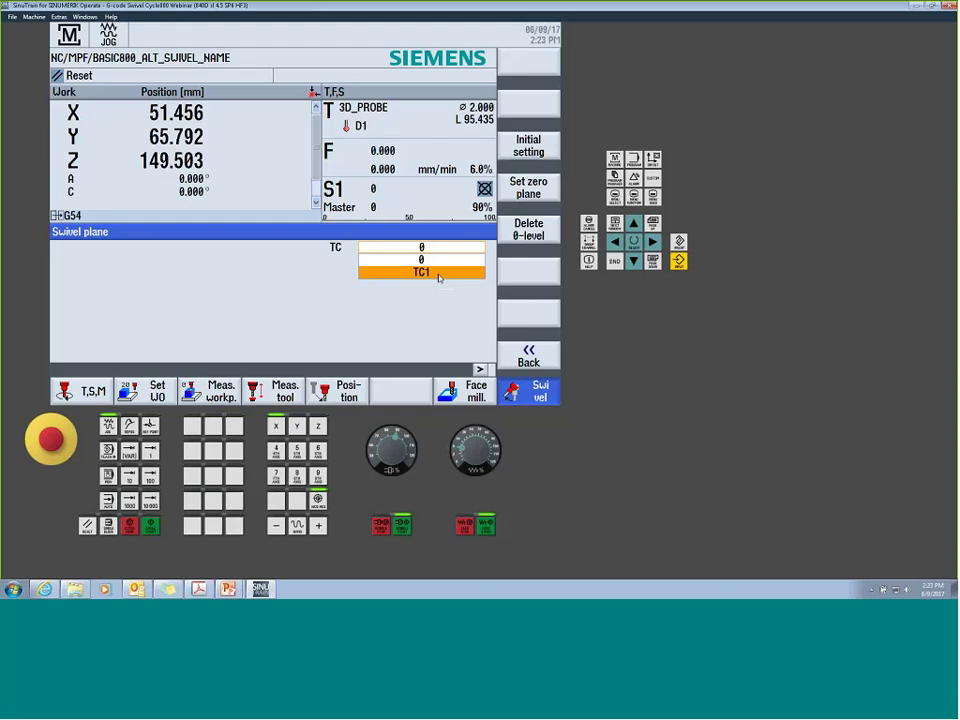
{"action": "left_click", "coordinate": [438, 272]}
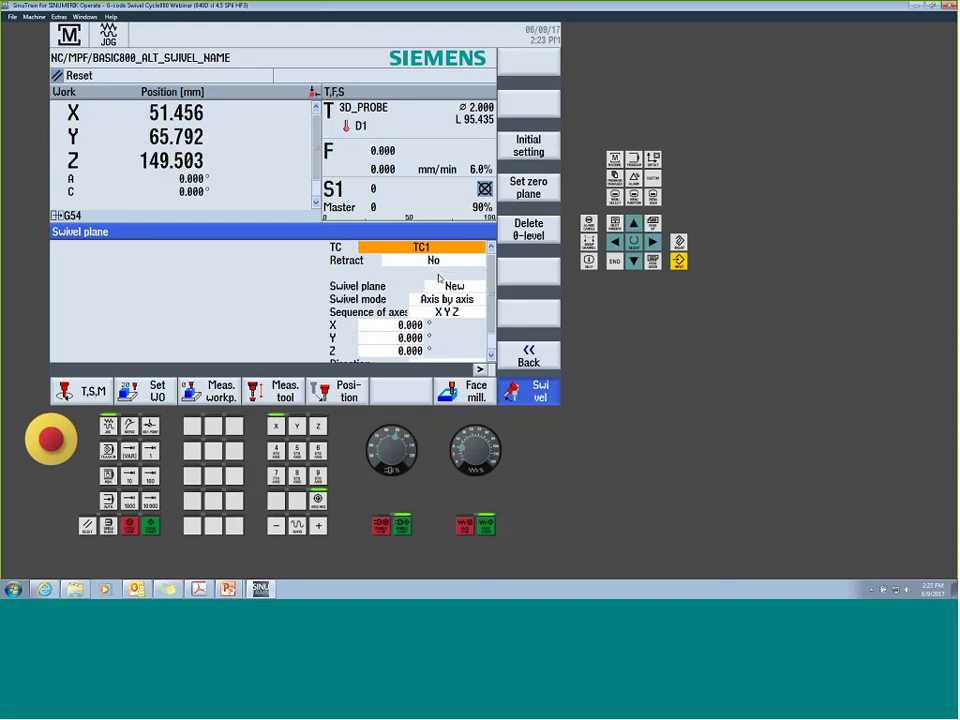
{"action": "left_click", "coordinate": [433, 260]}
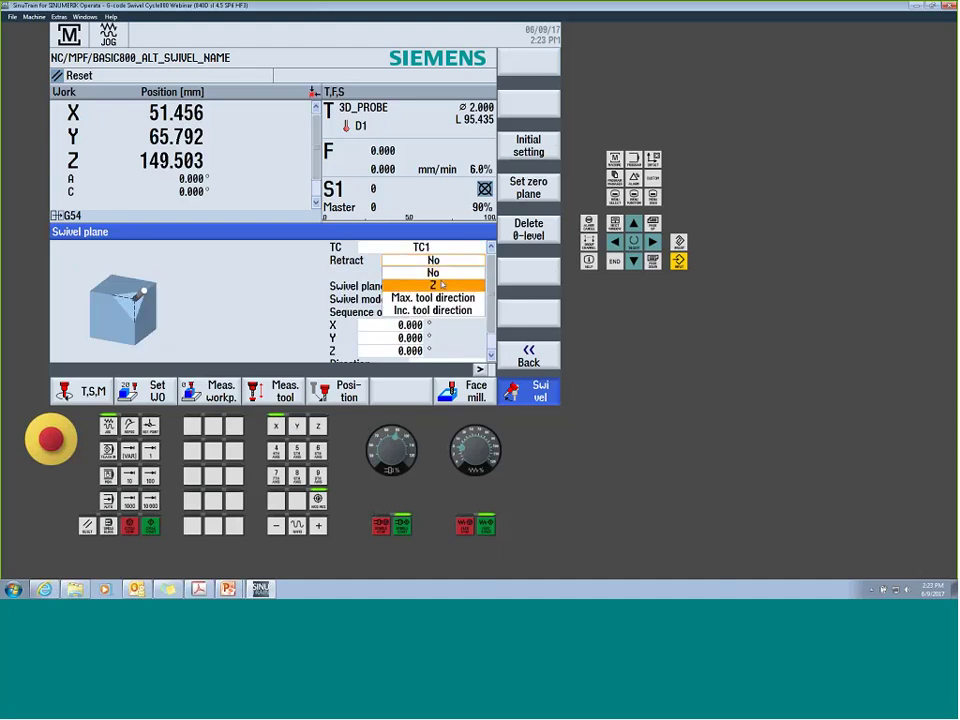
{"action": "left_click", "coordinate": [438, 285]}
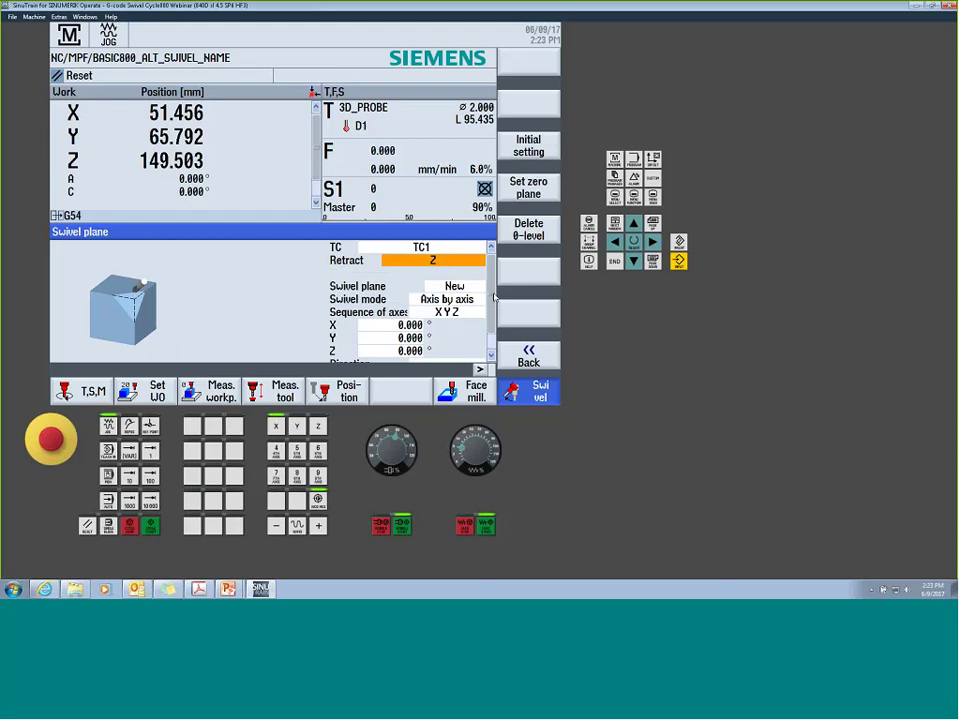
{"action": "left_click_drag", "start_coordinate": [492, 297], "coordinate": [490, 327]}
{"action": "scroll", "coordinate": [490, 327], "scroll_direction": "up", "scroll_amount": 2}
{"action": "left_click", "coordinate": [438, 260]}
{"action": "left_click", "coordinate": [446, 285]}
{"action": "left_click", "coordinate": [151, 527]}
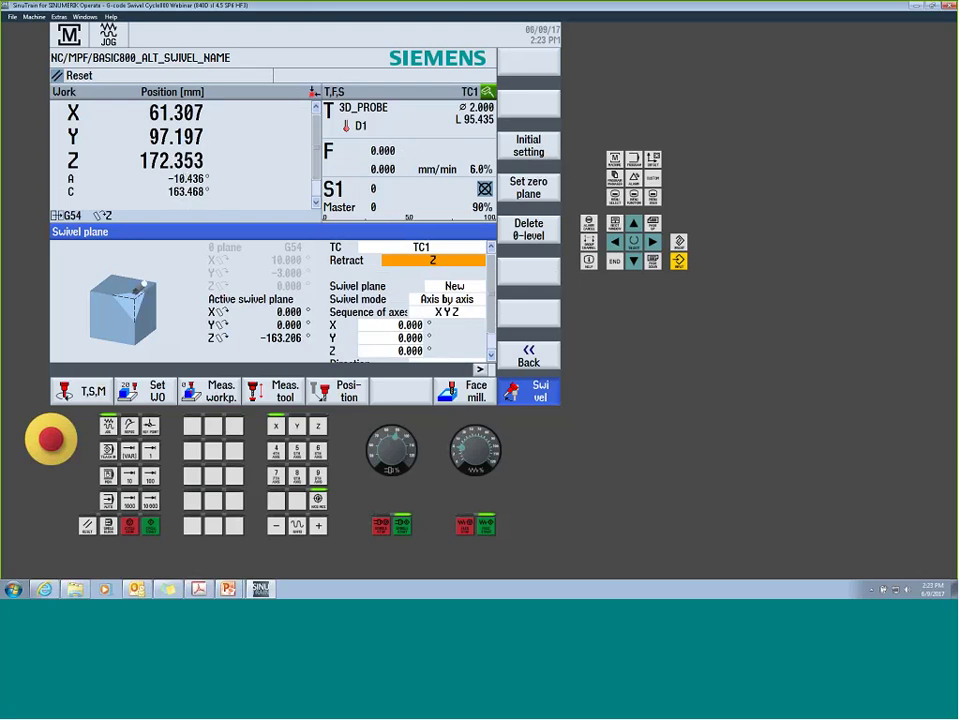
Enter a 15° Z rotation in the G54 work offset details
{"action": "left_click", "coordinate": [652, 158]}
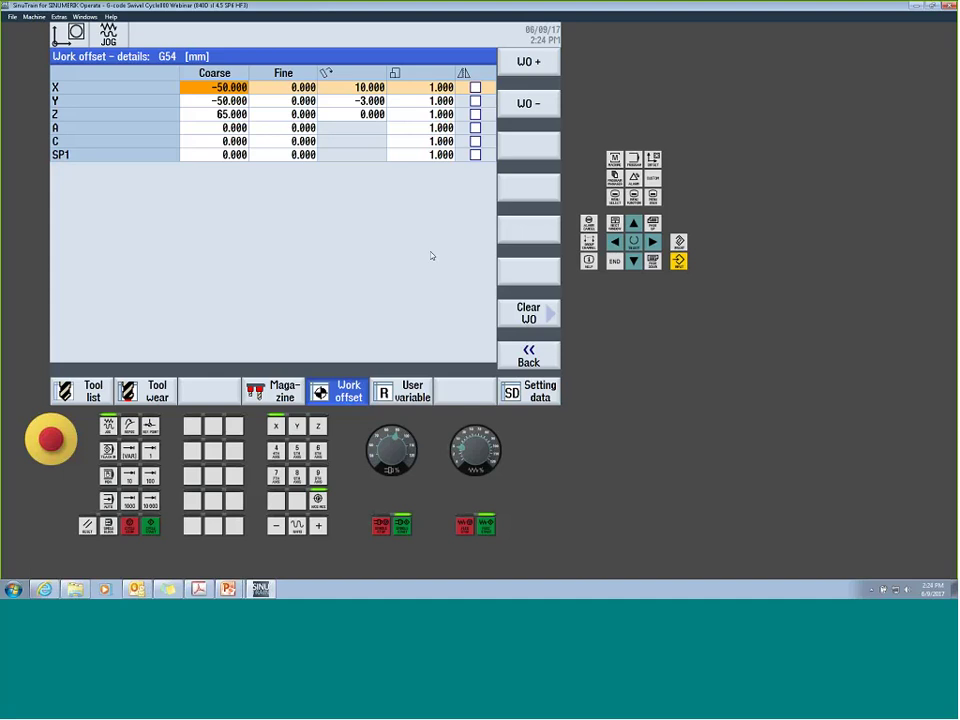
{"action": "left_click", "coordinate": [527, 355]}
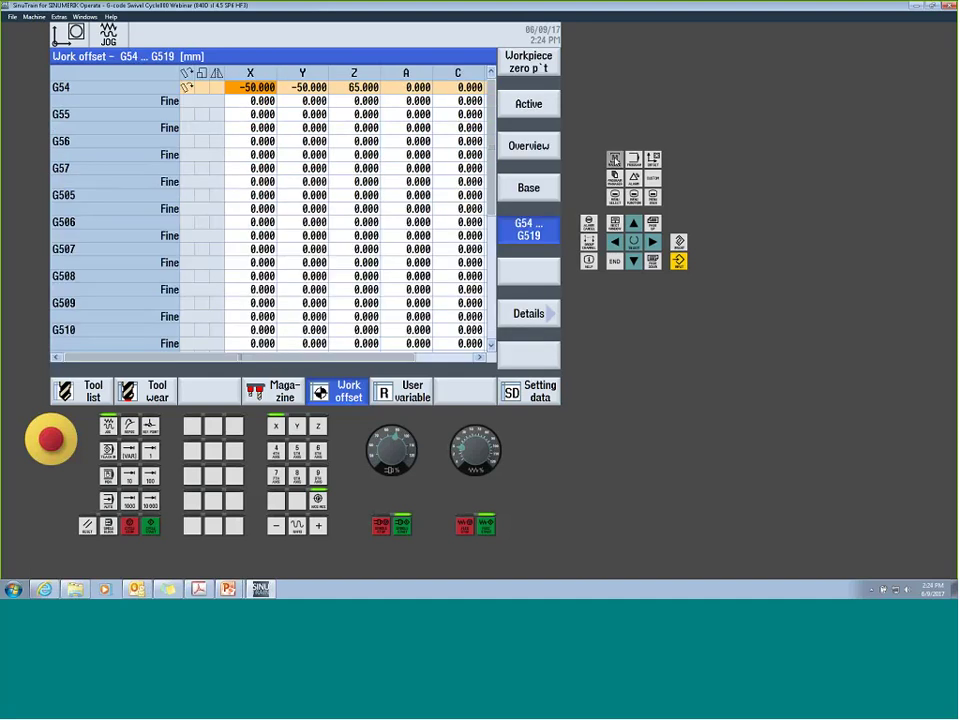
{"action": "left_click", "coordinate": [614, 158]}
{"action": "left_click", "coordinate": [528, 313]}
{"action": "left_click", "coordinate": [367, 115]}
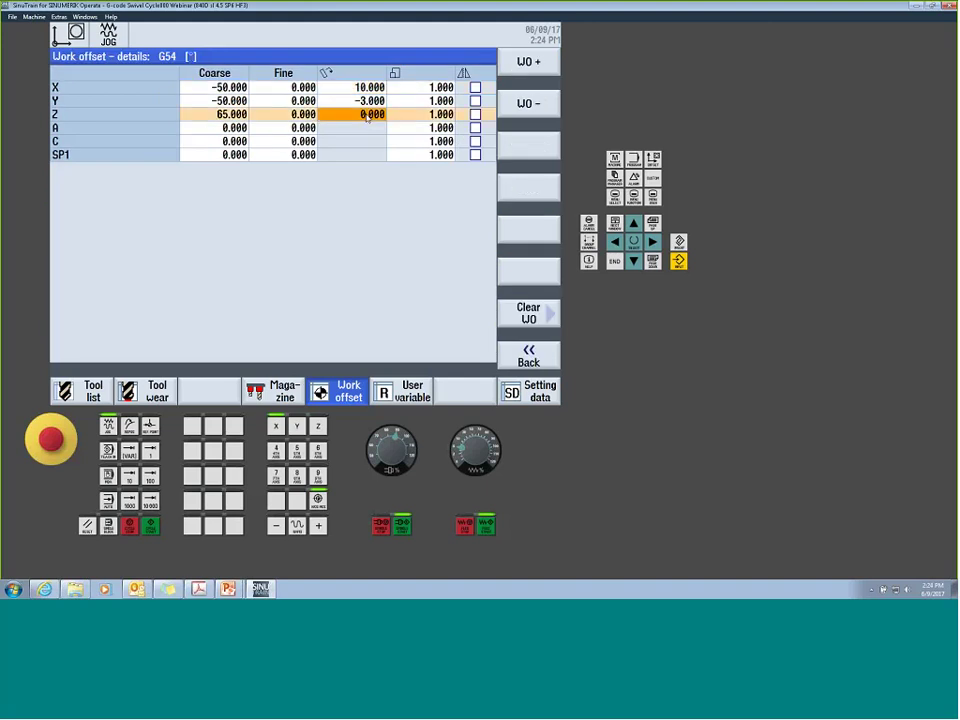
{"action": "type", "text": "15"}
{"action": "key", "text": "Return"}
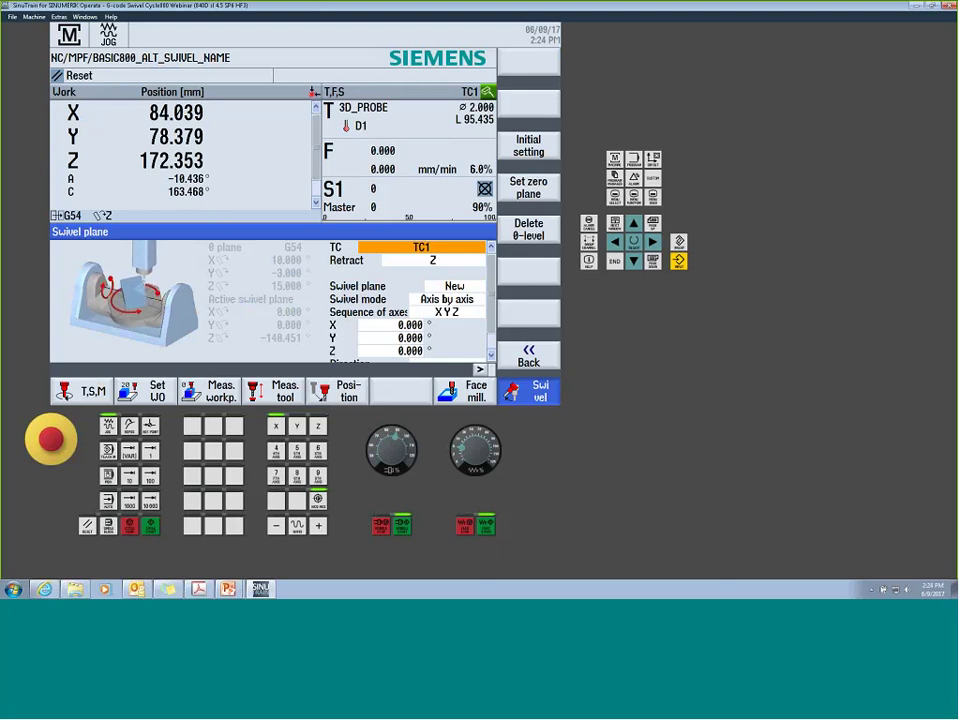
Rerun the swivel with the new rotation, then open and exit the Align edge measuring screen
{"action": "left_click", "coordinate": [151, 527]}
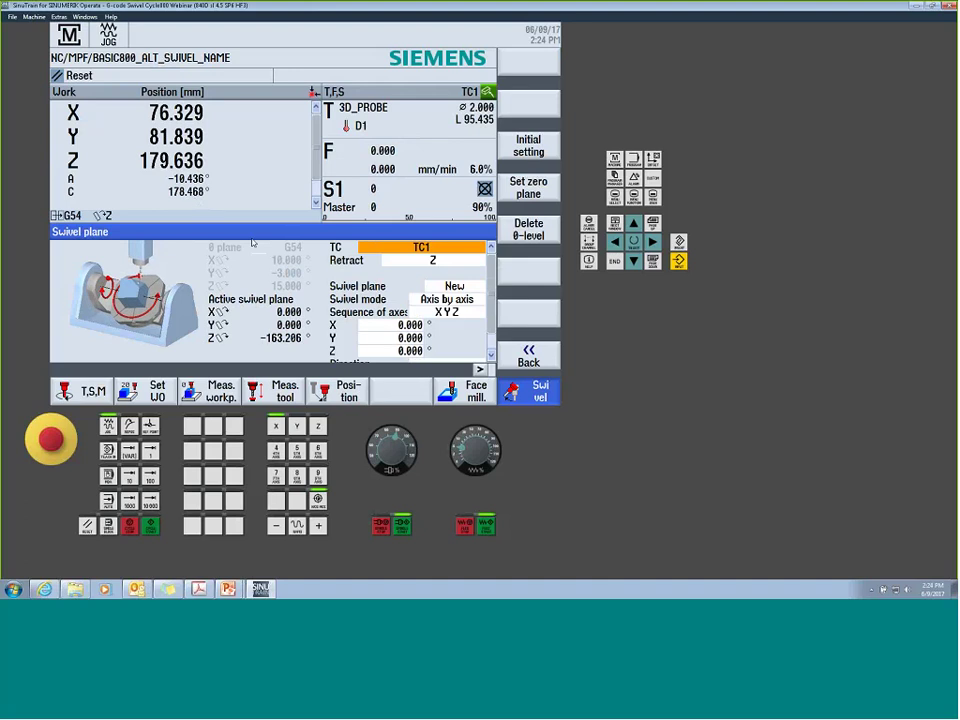
{"action": "key", "text": "F3"}
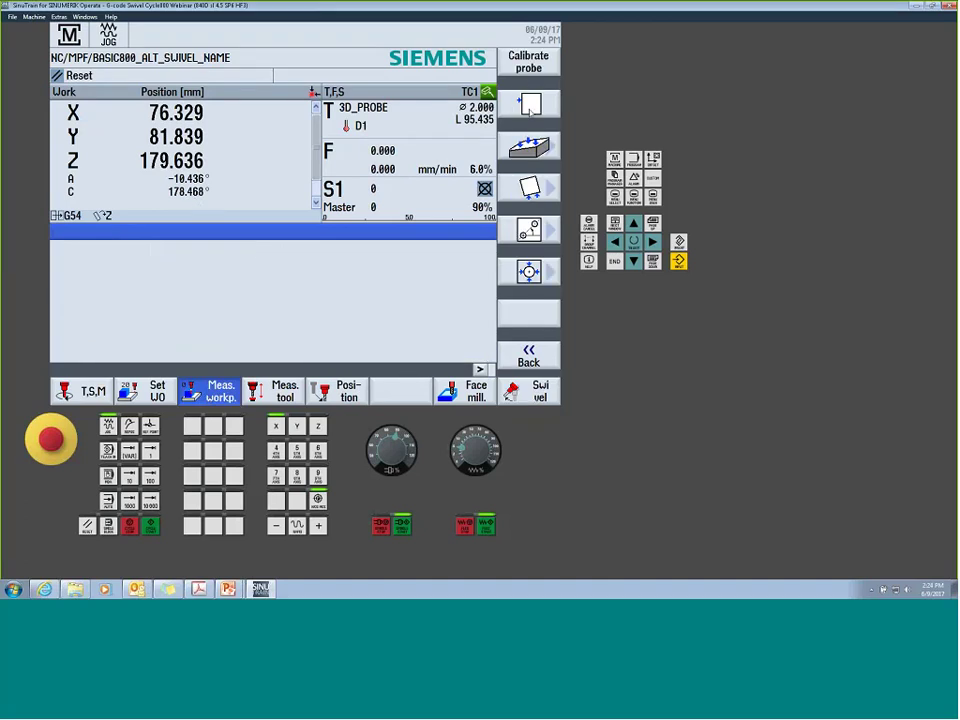
{"action": "left_click", "coordinate": [530, 106]}
{"action": "left_click", "coordinate": [531, 357]}
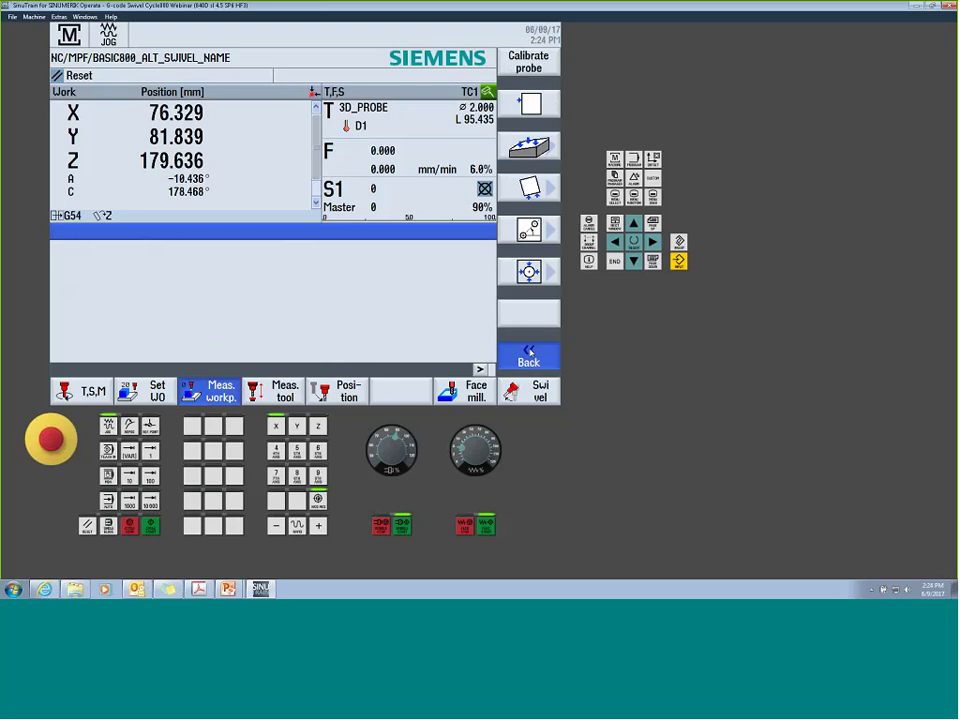
{"action": "left_click", "coordinate": [531, 357]}
{"action": "left_click", "coordinate": [530, 357]}
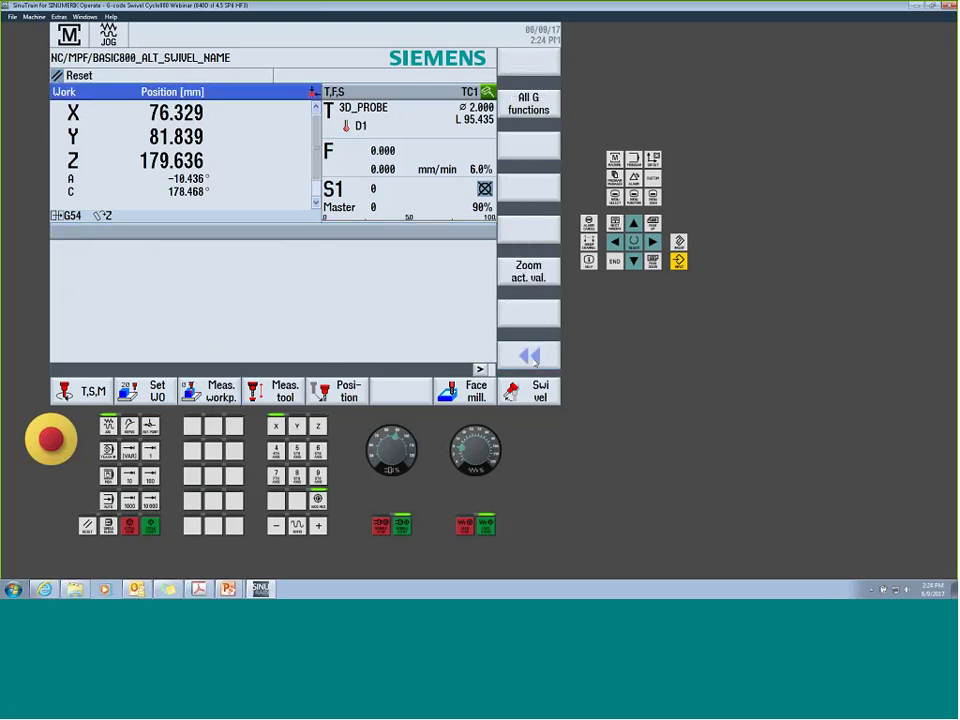
{"action": "left_click", "coordinate": [205, 393]}
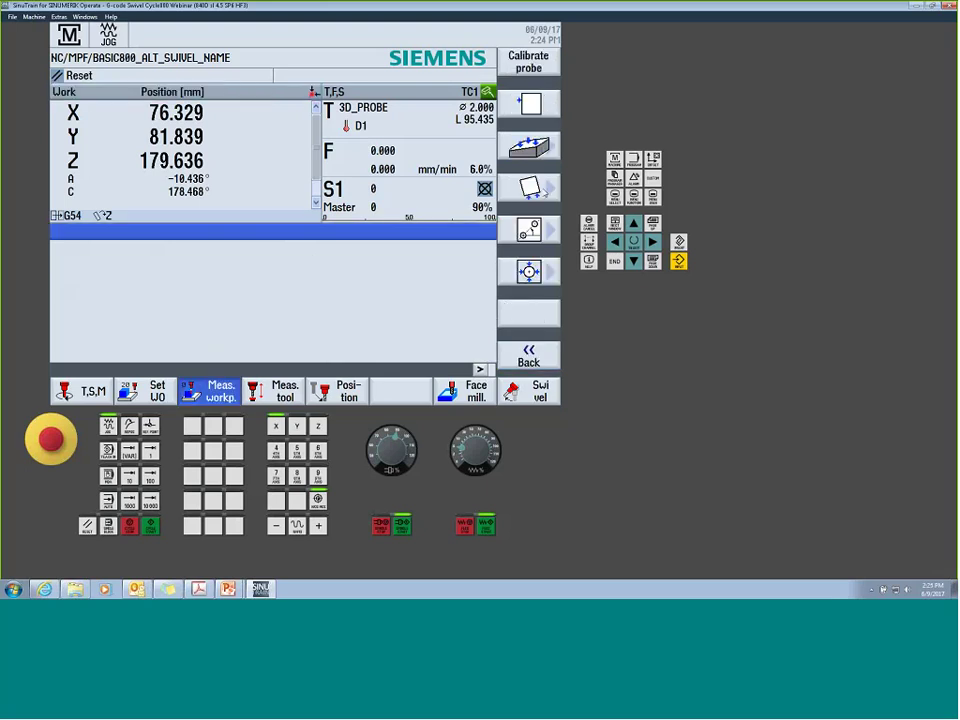
{"action": "left_click", "coordinate": [530, 186]}
{"action": "left_click", "coordinate": [455, 252]}
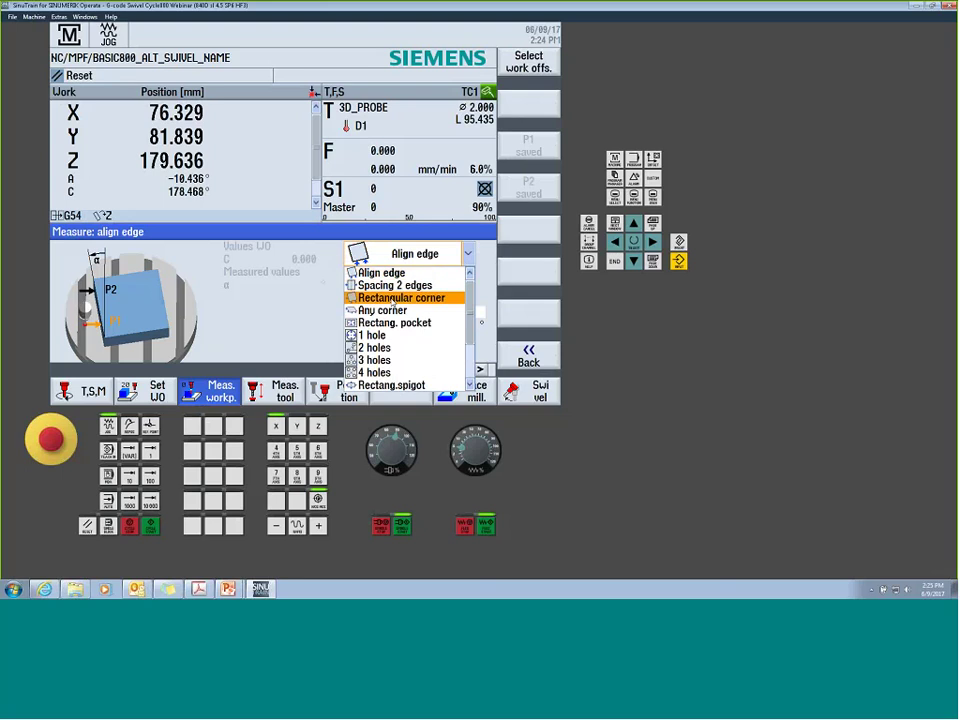
{"action": "key", "text": "Up"}
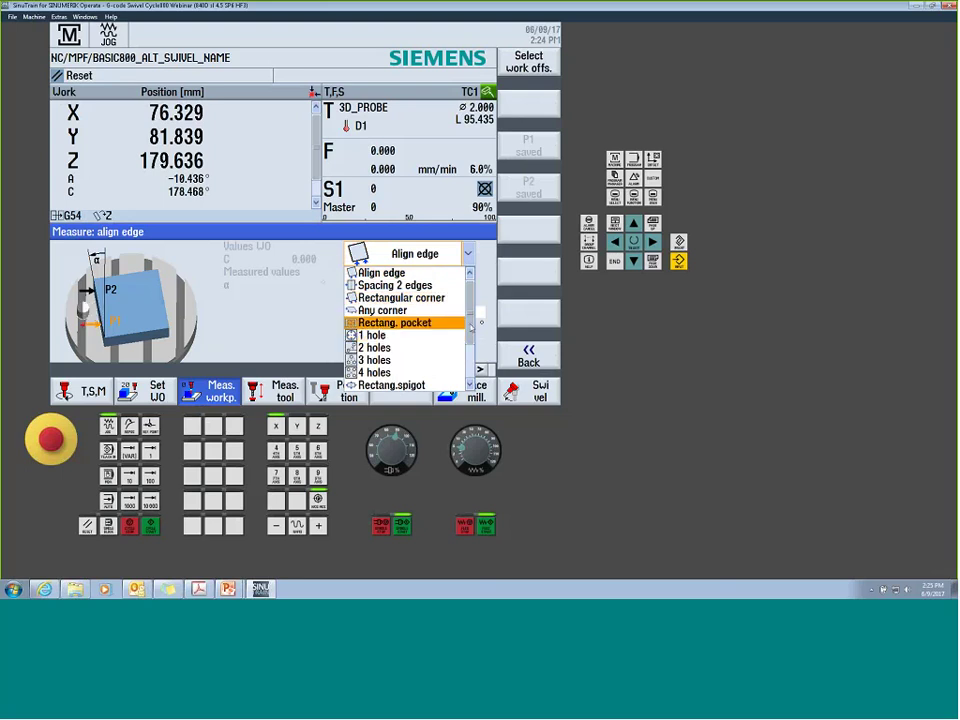
{"action": "key", "text": "Escape"}
{"action": "key", "text": "Escape"}
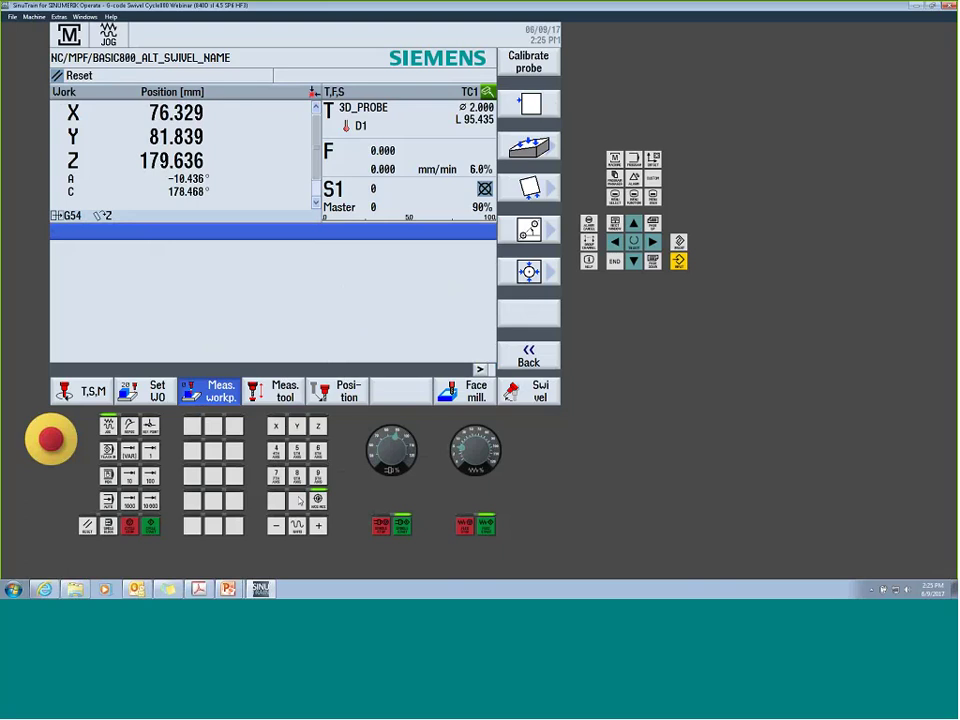
Jog the A and C rotary axes positive to about A 59.320° and C 56.068°
{"action": "left_click", "coordinate": [275, 455]}
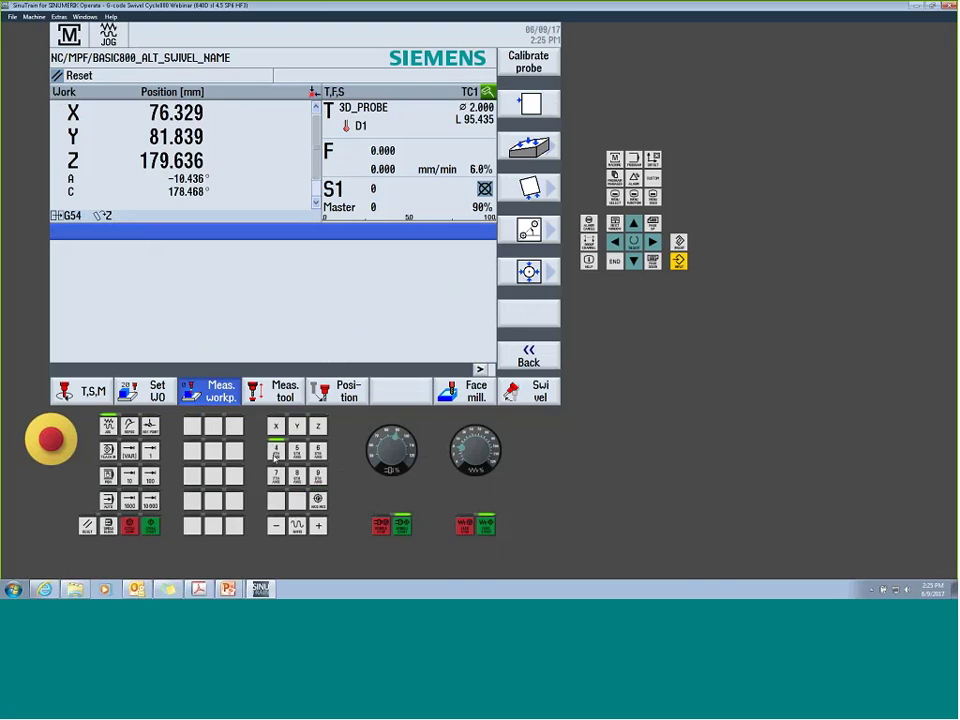
{"action": "left_click", "coordinate": [316, 524]}
{"action": "left_click", "coordinate": [318, 525]}
{"action": "left_click", "coordinate": [297, 455]}
{"action": "left_click", "coordinate": [318, 525]}
Rerun the TC1 swivel with Z retract, returning A to −10.436° and C to 178.468°
{"action": "left_click", "coordinate": [531, 396]}
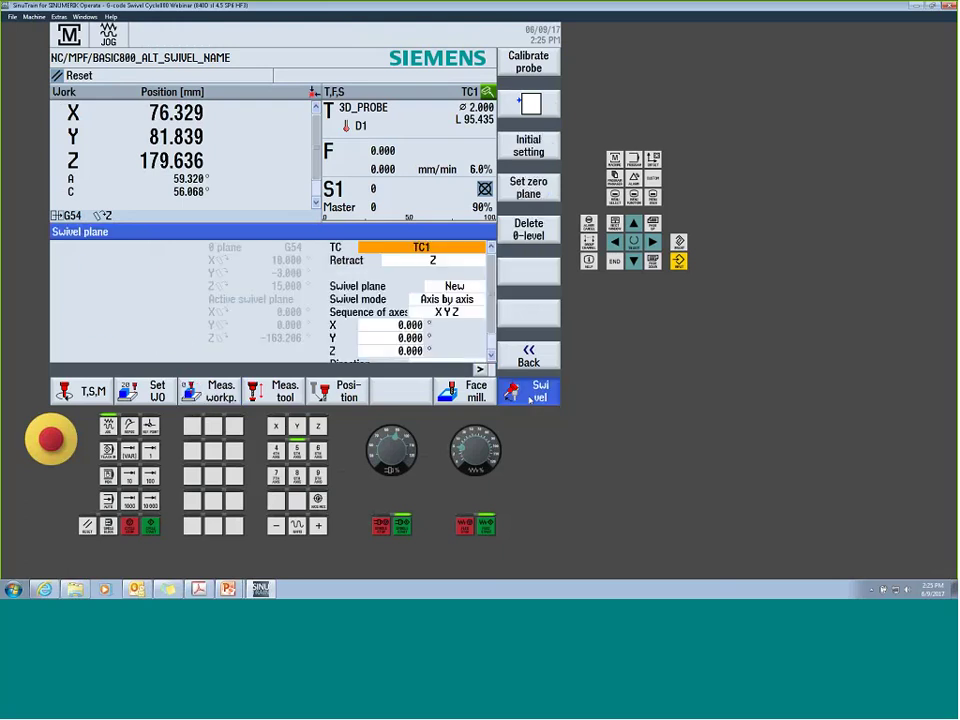
{"action": "left_click", "coordinate": [441, 261]}
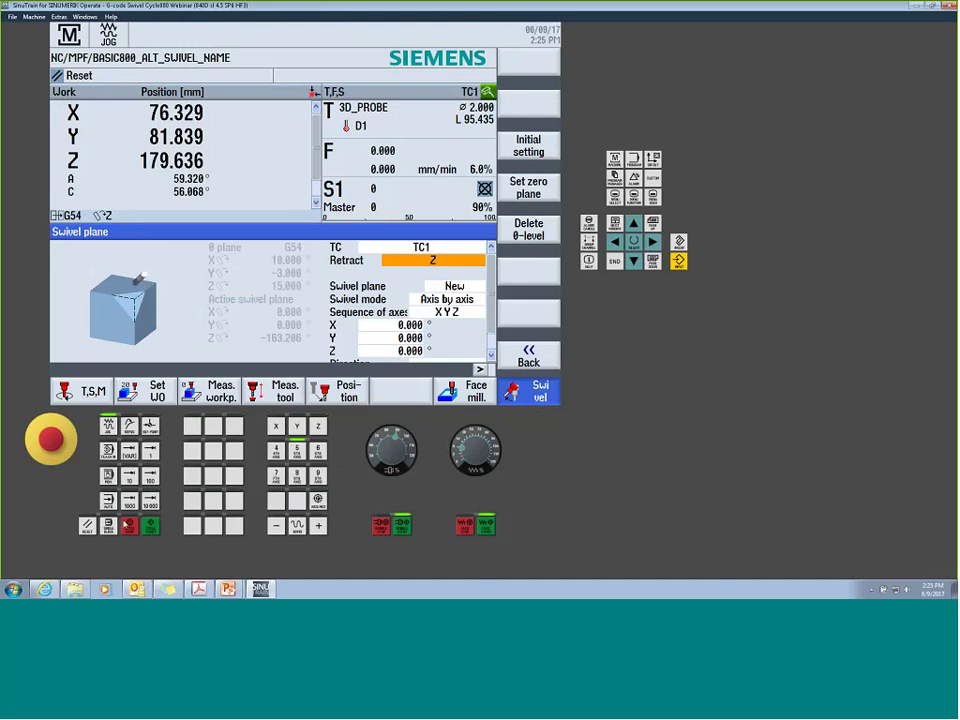
{"action": "left_click", "coordinate": [151, 529]}
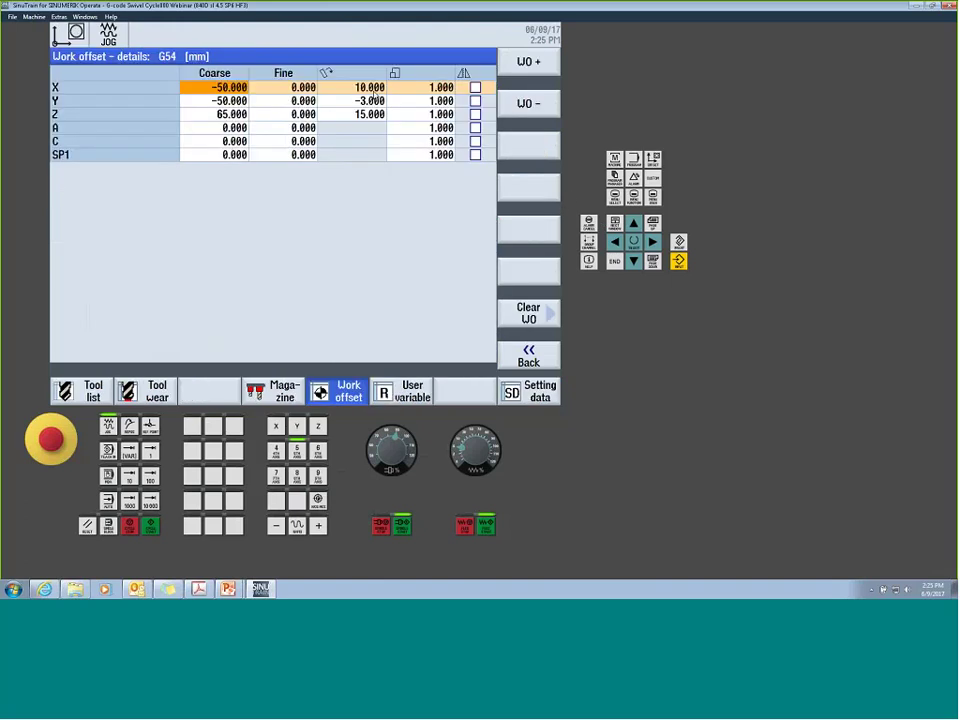
Set the G54 X, Y and Z rotations to 0
{"action": "left_click", "coordinate": [372, 100]}
{"action": "type", "text": "0"}
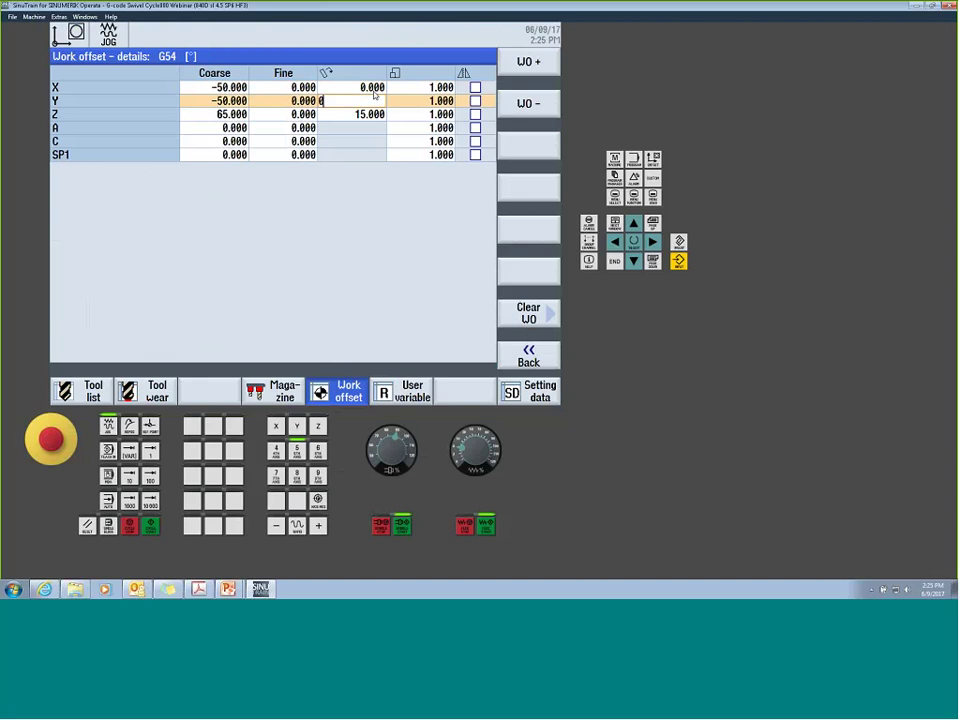
{"action": "key", "text": "Return"}
{"action": "type", "text": "0"}
{"action": "key", "text": "Return"}
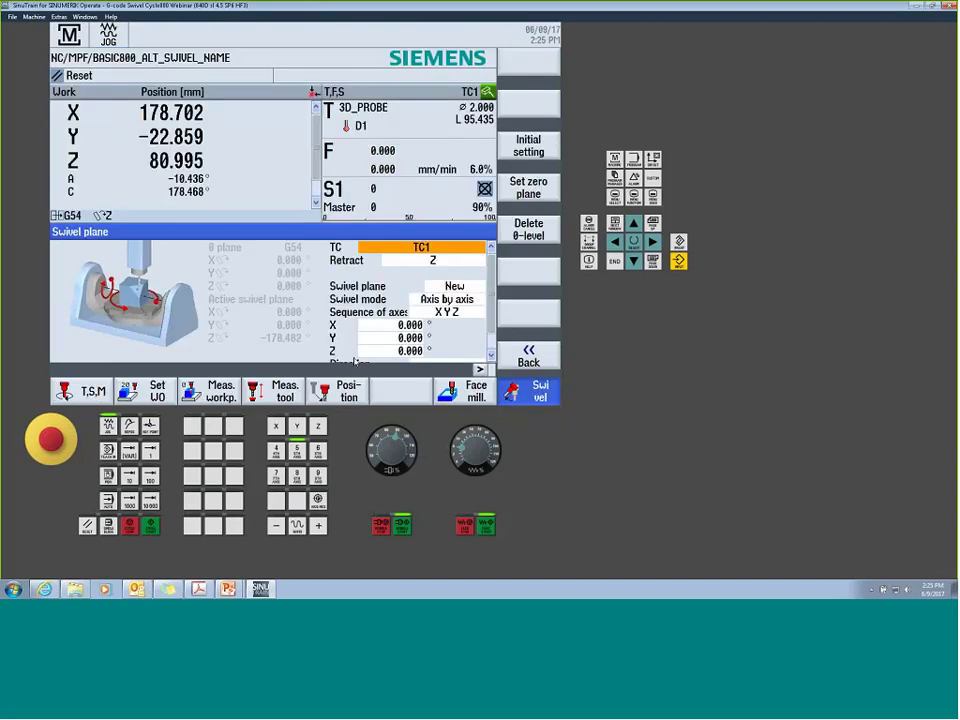
Run the TC1 swivel with zero rotations, then reopen the G54 work offset details
{"action": "left_click", "coordinate": [153, 527]}
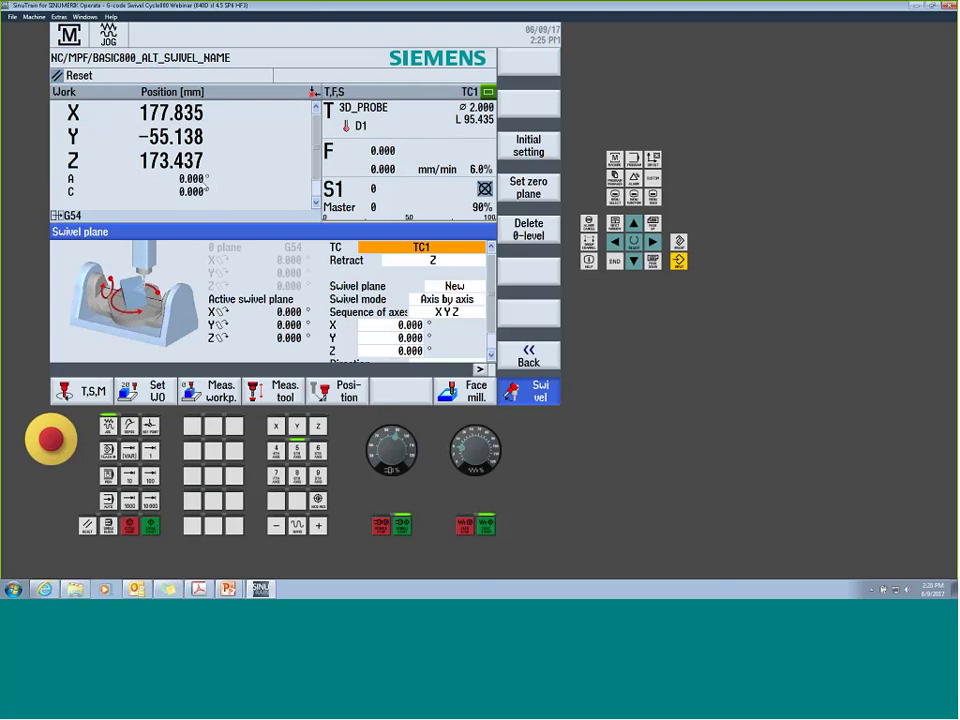
{"action": "left_click", "coordinate": [432, 260]}
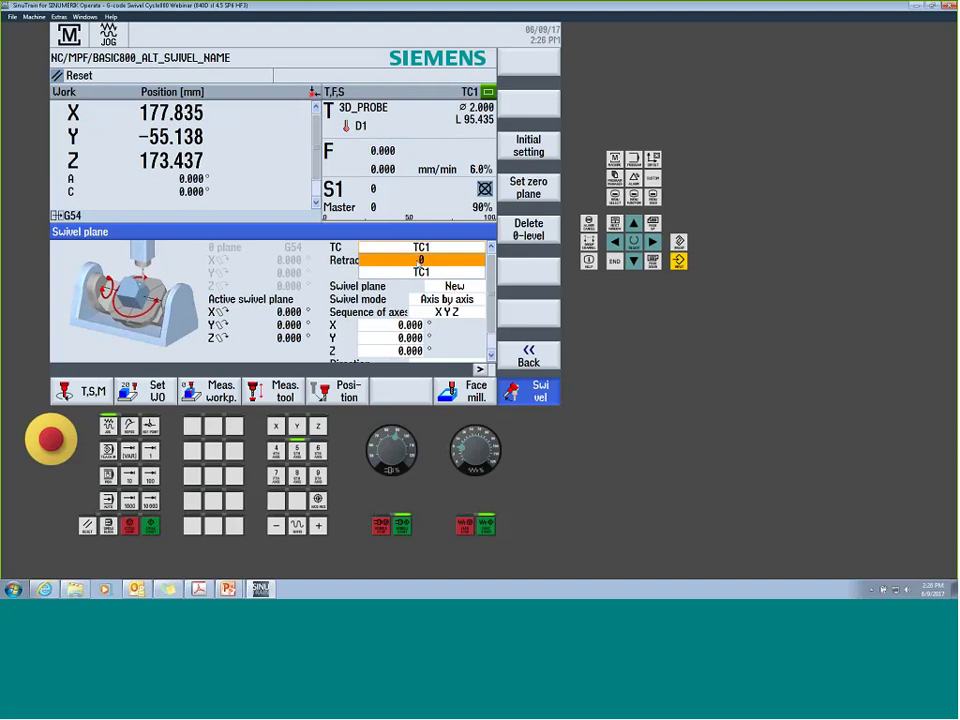
{"action": "left_click", "coordinate": [431, 272]}
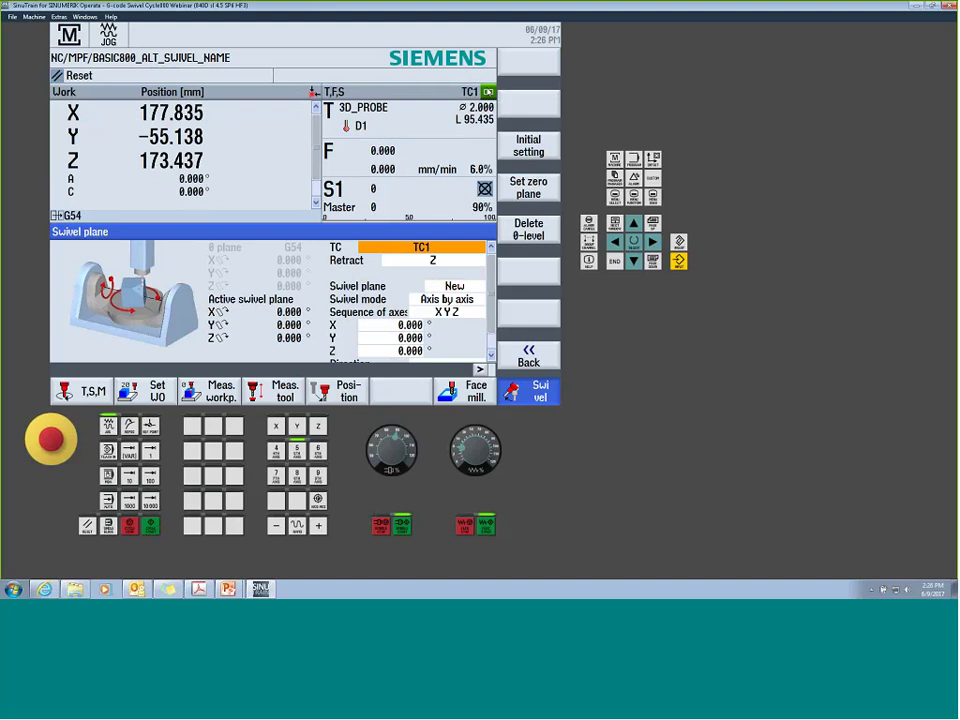
{"action": "left_click", "coordinate": [437, 252]}
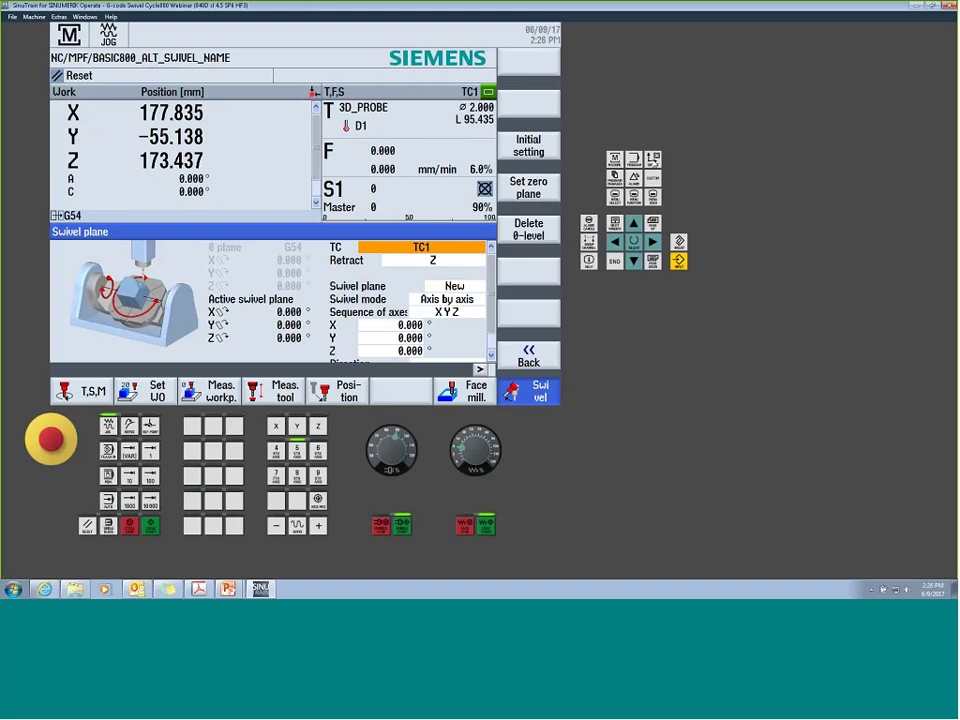
{"action": "left_click", "coordinate": [653, 159]}
View the active work offsets and set the swivel data record to 0
{"action": "left_click", "coordinate": [528, 355]}
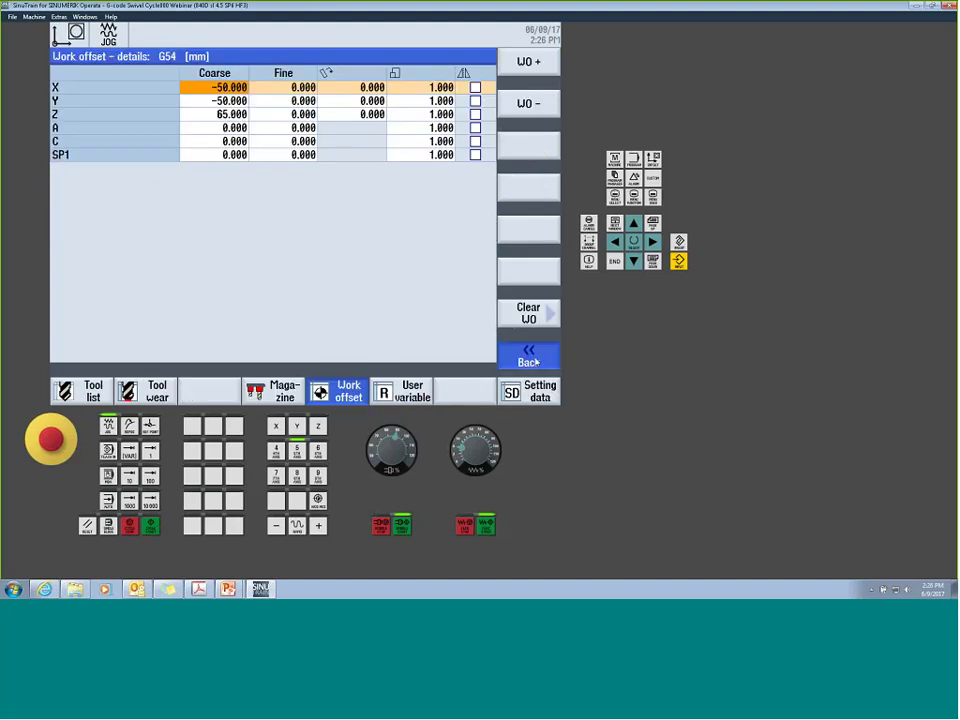
{"action": "left_click", "coordinate": [528, 103]}
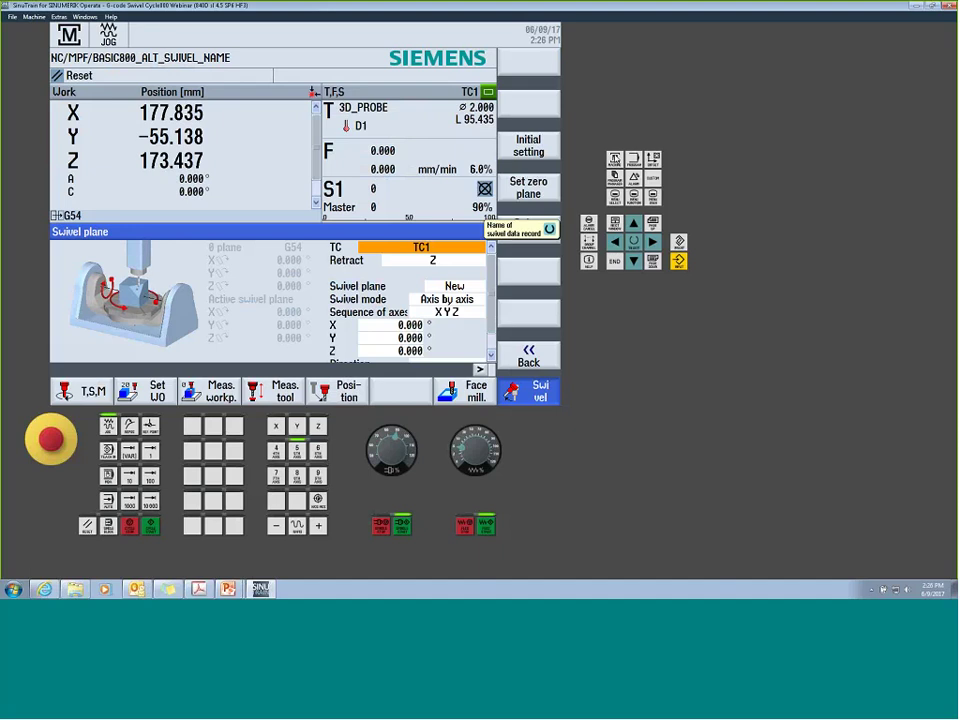
{"action": "left_click", "coordinate": [434, 249]}
{"action": "left_click", "coordinate": [438, 260]}
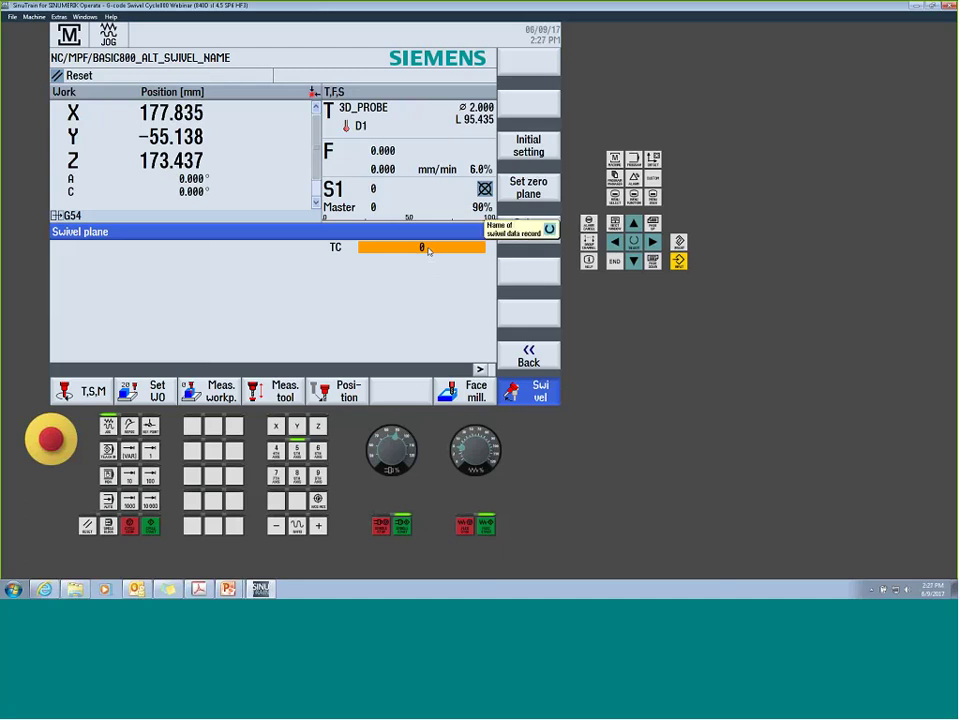
Switch to the Acrobat slides and advance to page 14, 'Utilizing MDI for G-code commands'
{"action": "mouse_move", "coordinate": [199, 589]}
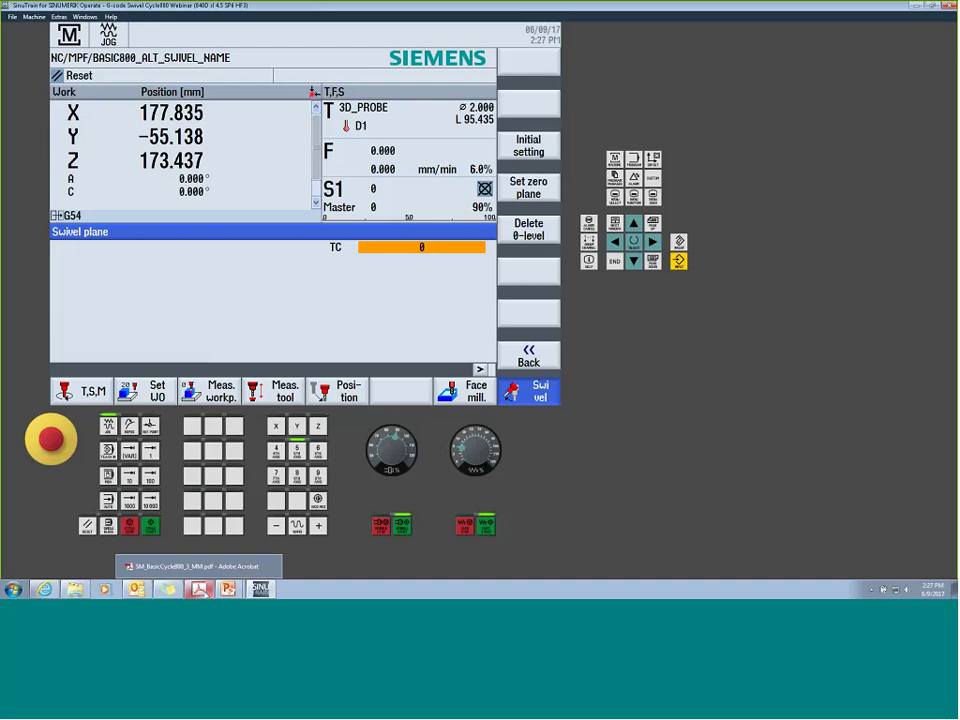
{"action": "left_click", "coordinate": [257, 568]}
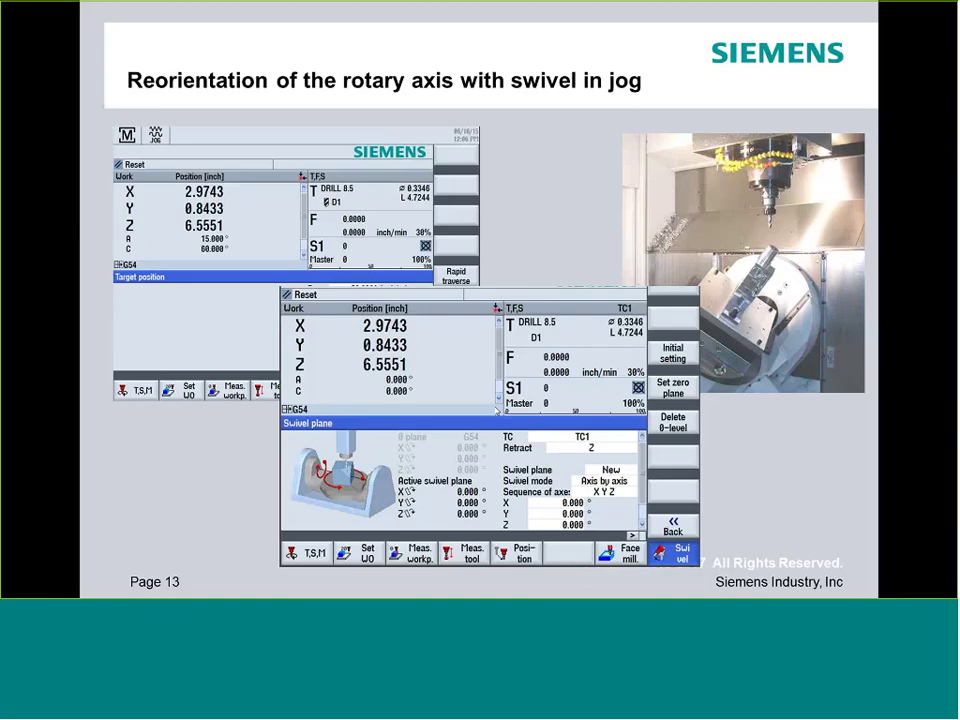
{"action": "left_click", "coordinate": [548, 214]}
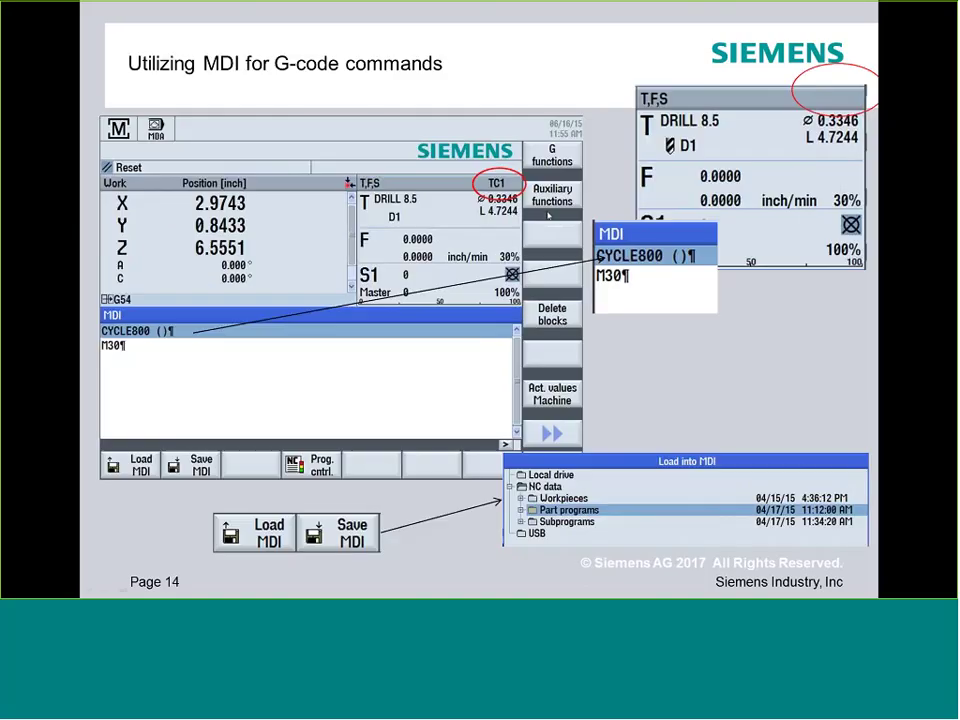
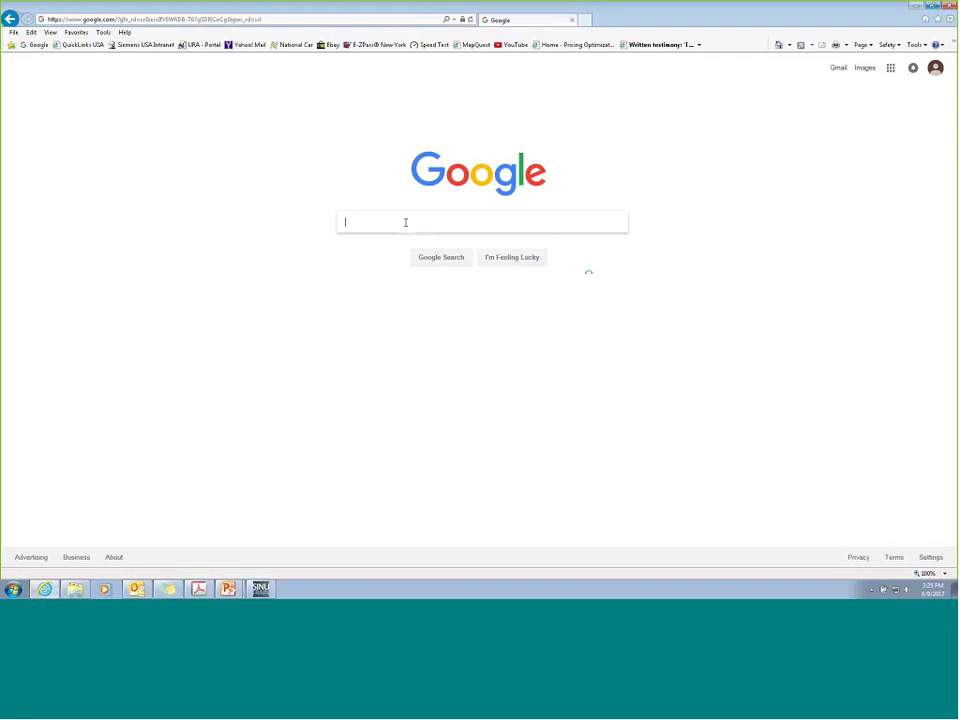
Search Google for 'cnc4you'
{"action": "type", "text": "c"}
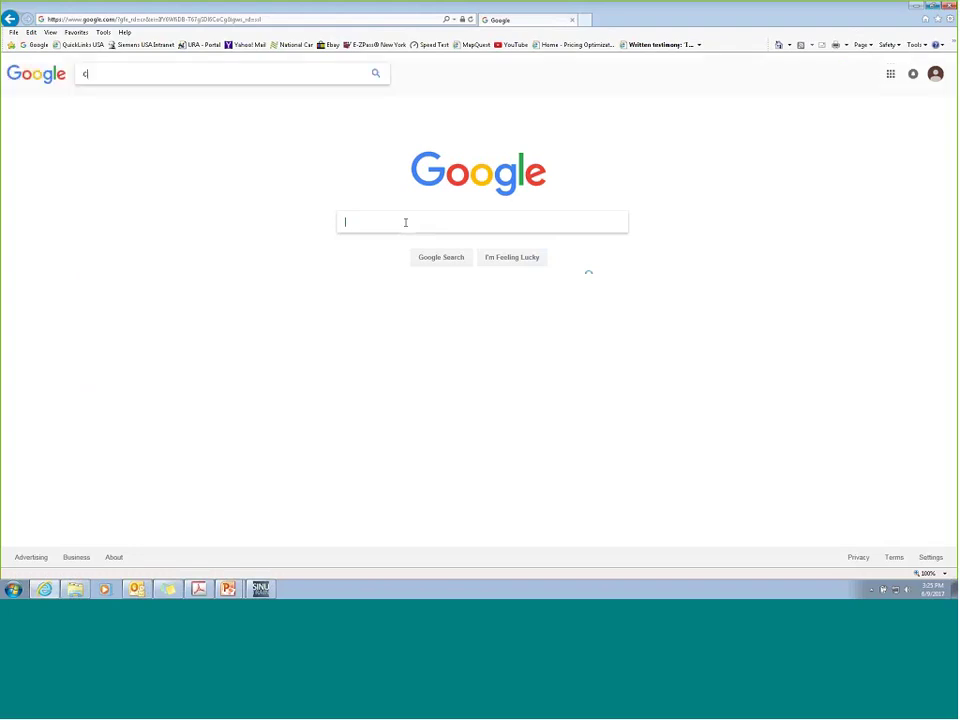
{"action": "type", "text": "nc4you"}
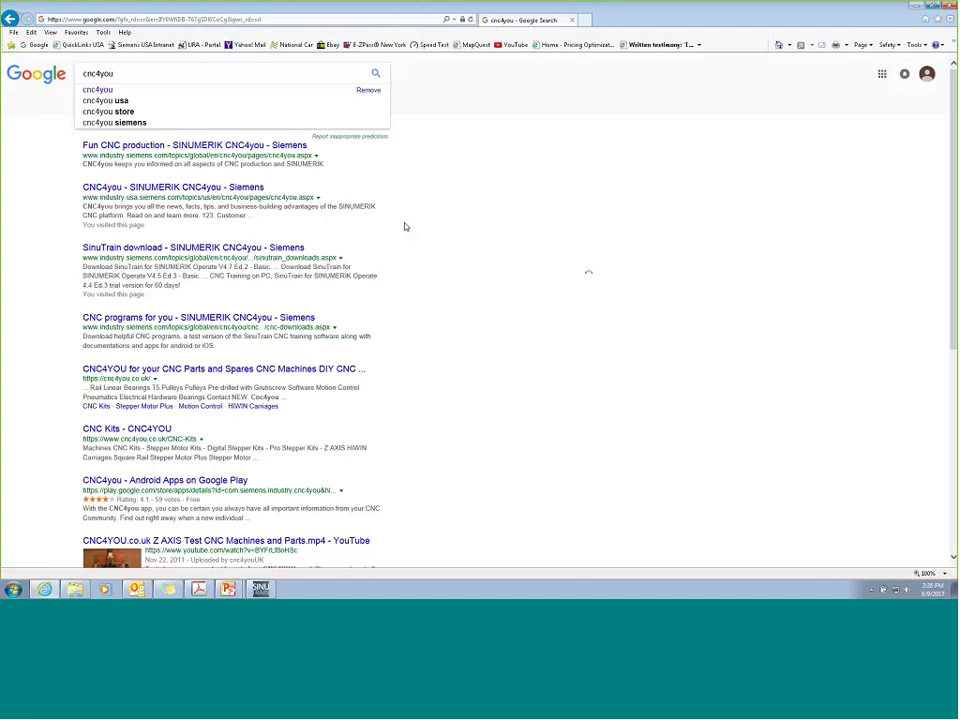
{"action": "key", "text": "Return"}
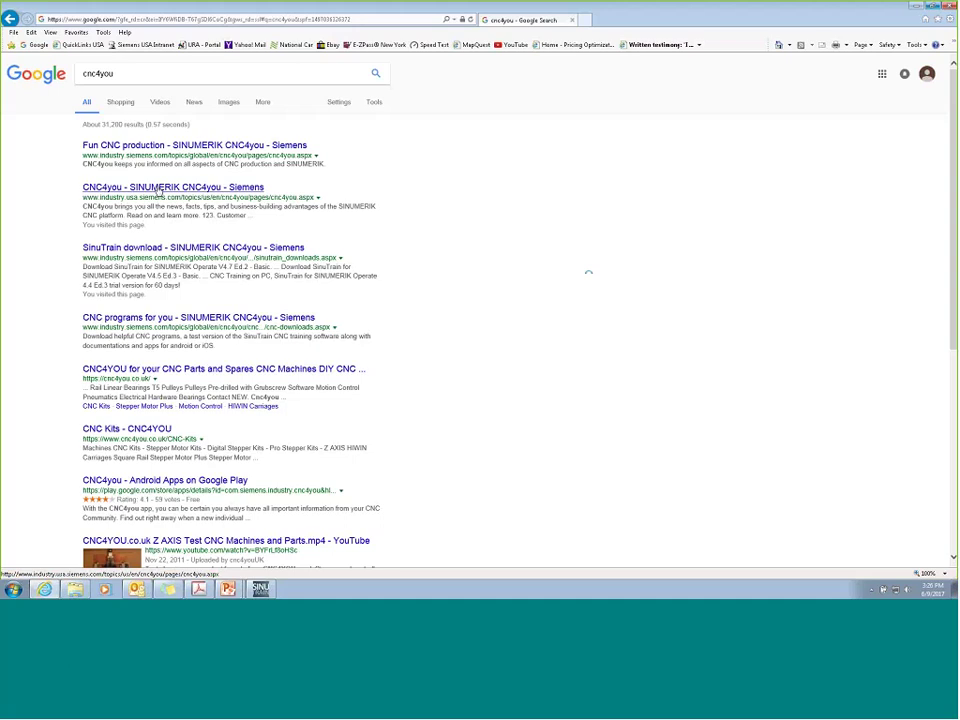
Open the Siemens CNC4you result and scroll through its Welcome to CNC4you page
{"action": "left_click", "coordinate": [158, 190]}
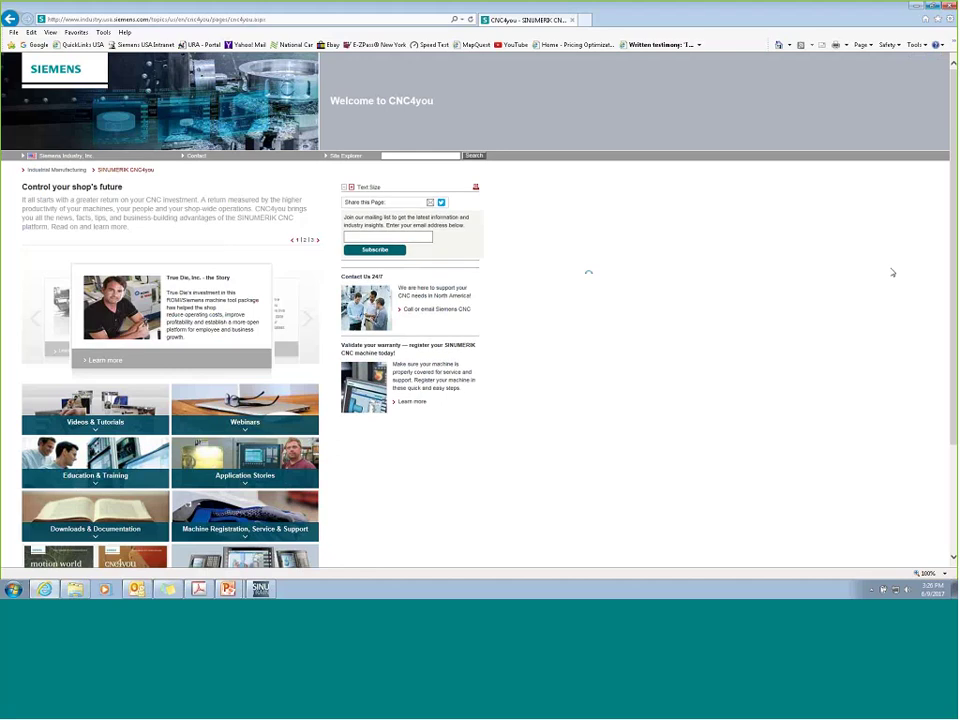
{"action": "scroll", "coordinate": [943, 265], "scroll_direction": "down", "scroll_amount": 3}
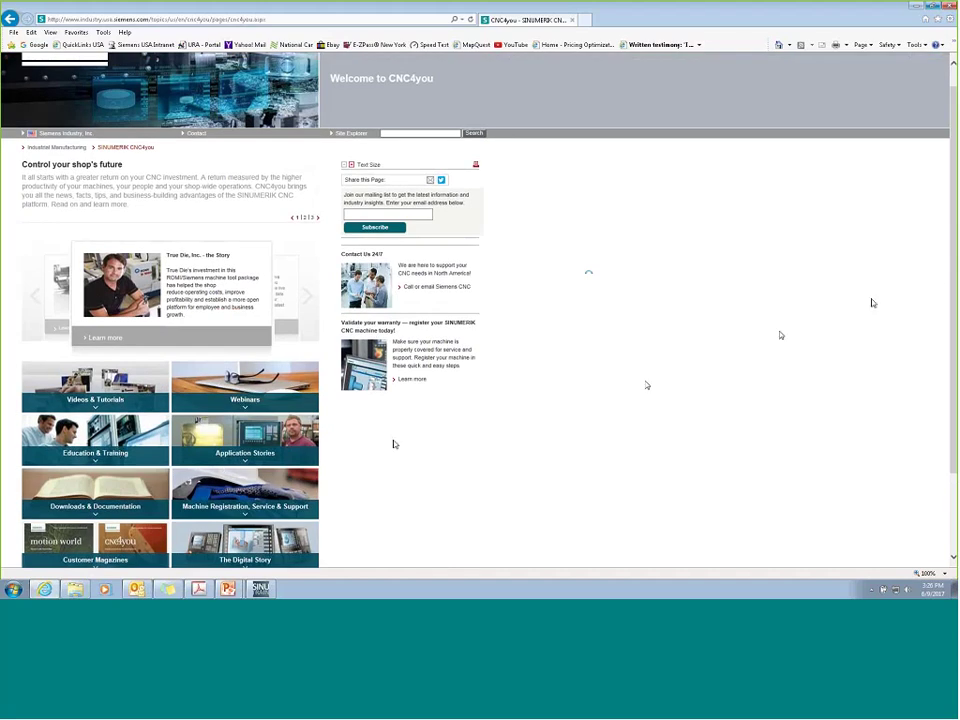
{"action": "left_click_drag", "start_coordinate": [953, 289], "coordinate": [954, 256]}
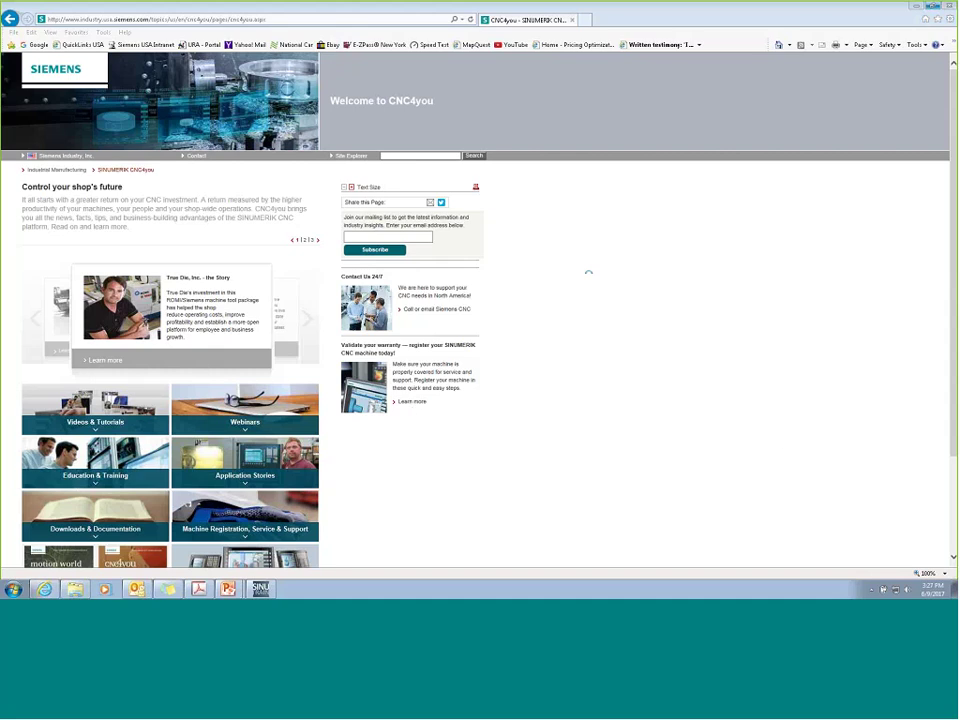
{"action": "scroll", "coordinate": [954, 354], "scroll_direction": "down", "scroll_amount": 2}
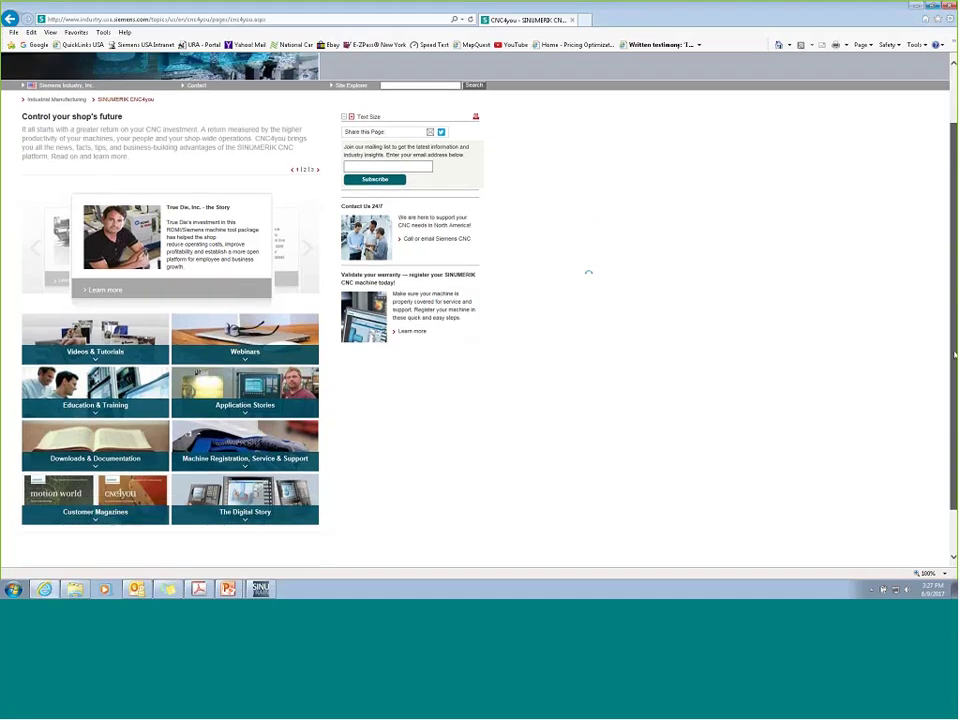
{"action": "scroll", "coordinate": [954, 354], "scroll_direction": "up", "scroll_amount": 2}
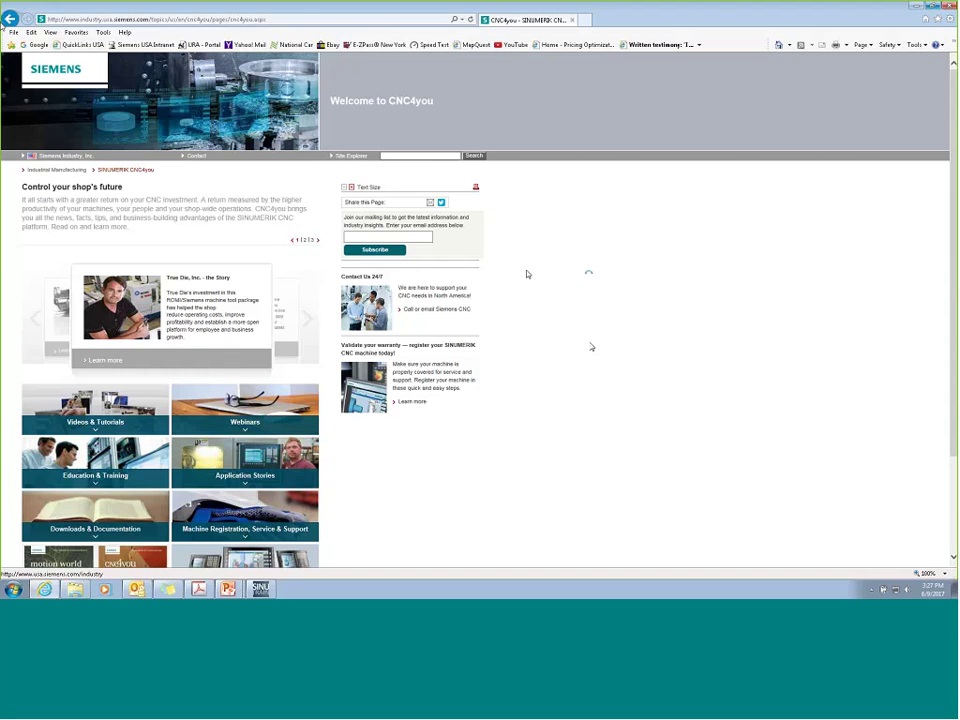
Go back to the results and switch to the SinuTrain window showing BASICCYCLE800_NX_2
{"action": "left_click", "coordinate": [9, 19]}
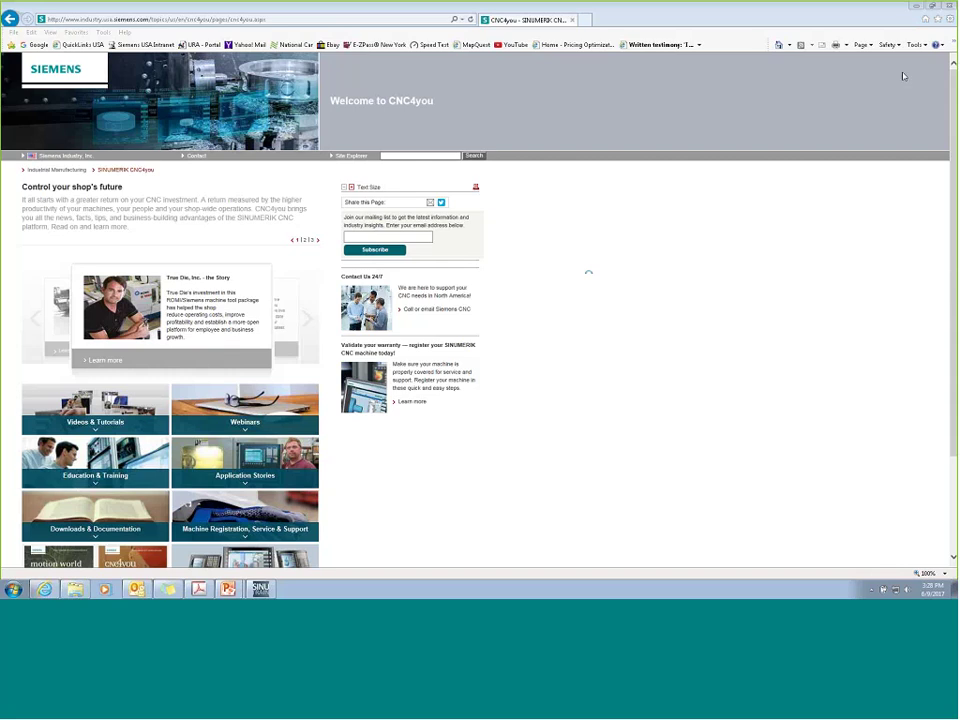
{"action": "left_click", "coordinate": [918, 6]}
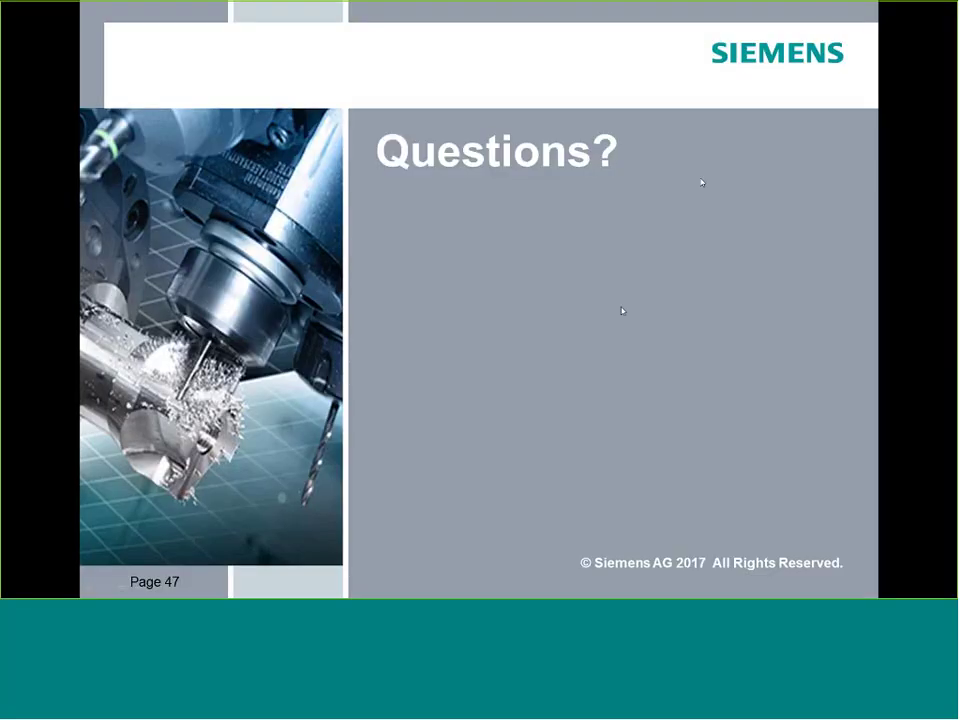
{"action": "key", "text": "alt+Tab"}
{"action": "key", "text": "alt+Tab"}
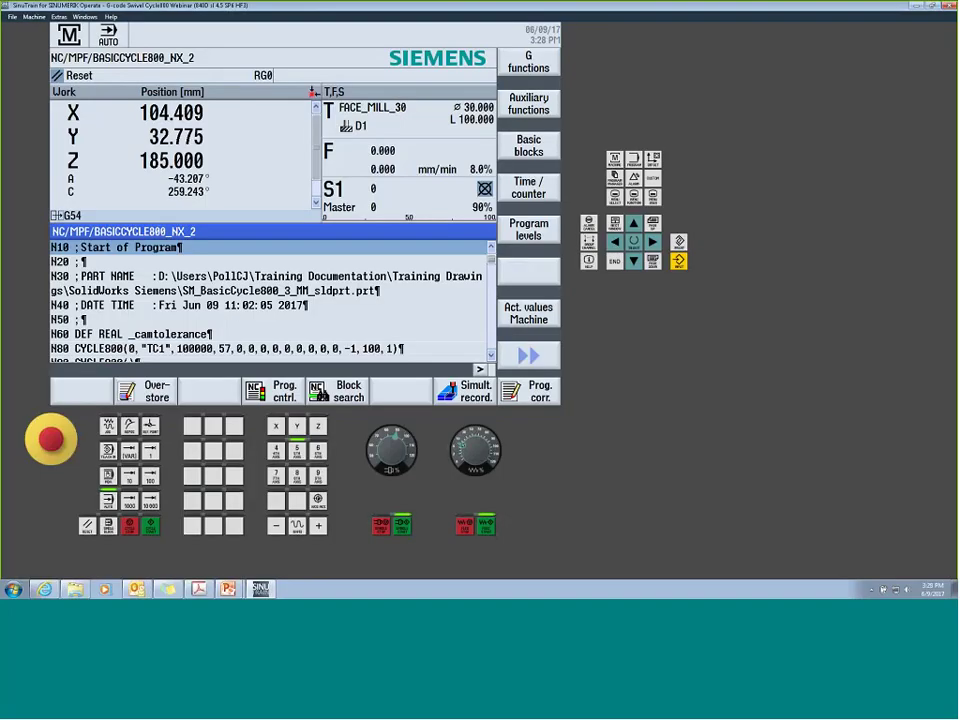
Switch to JOG mode and start the Align edge workpiece measurement for G54
{"action": "left_click", "coordinate": [107, 425]}
{"action": "key", "text": "shift+F1"}
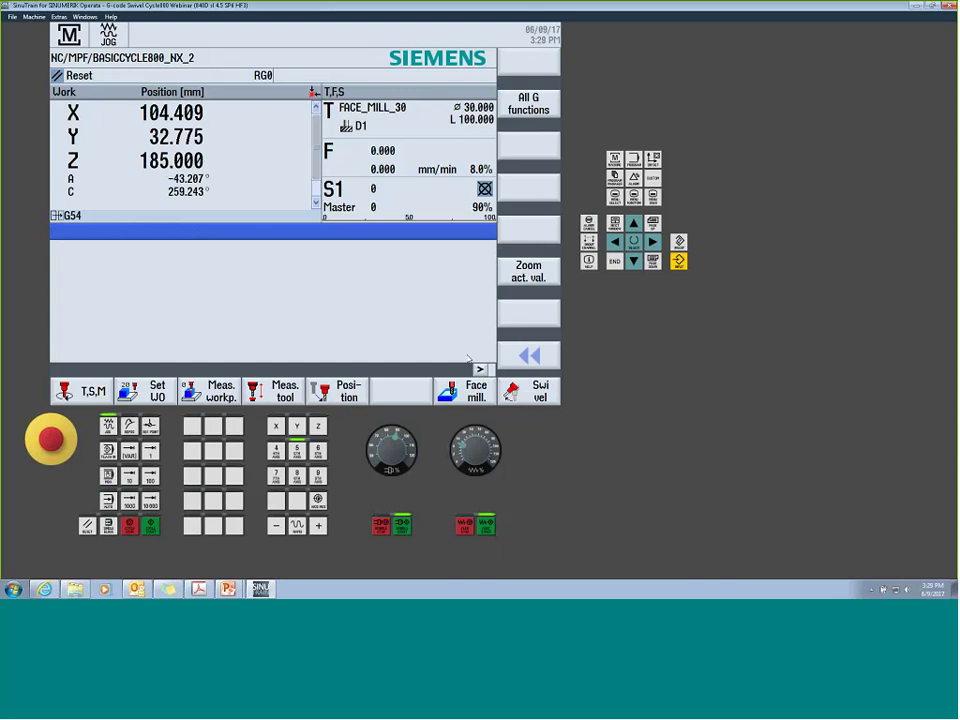
{"action": "key", "text": "F3"}
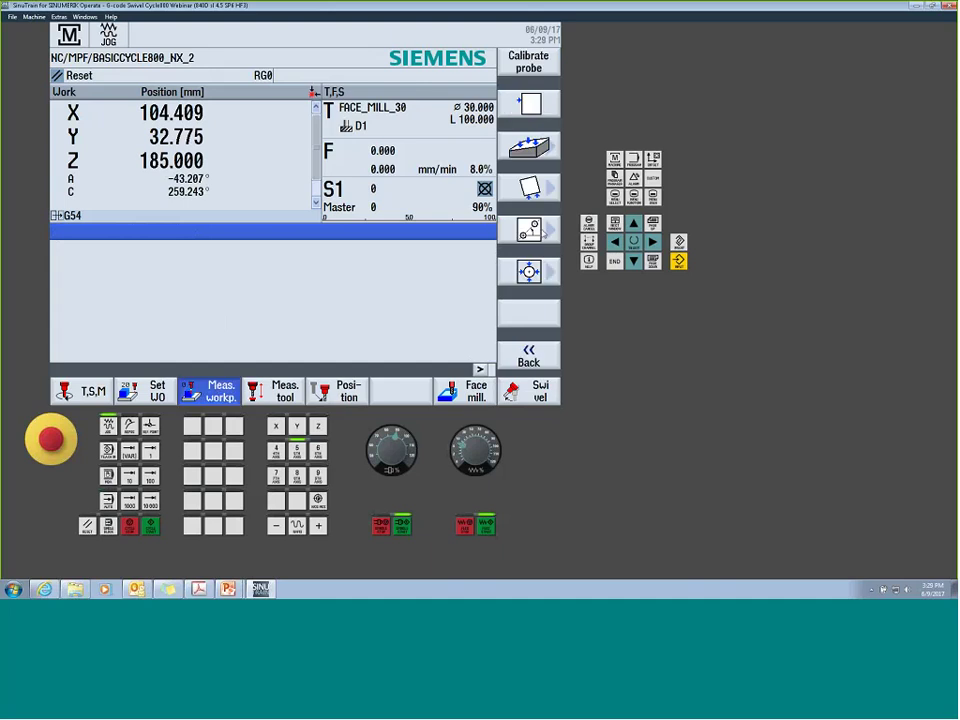
{"action": "key", "text": "shift+F2"}
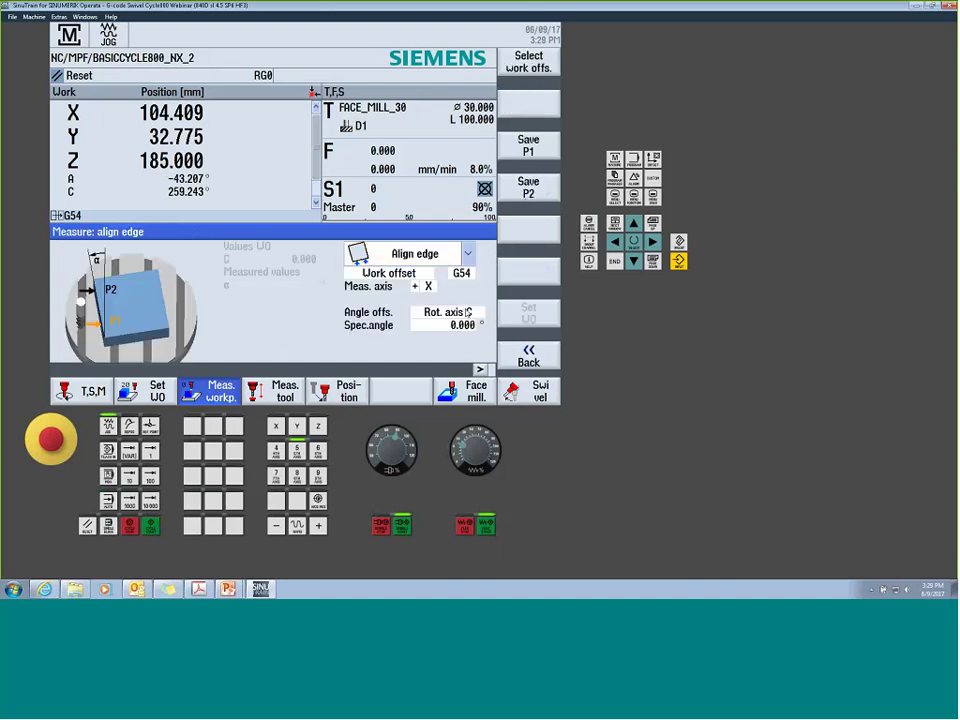
Set the align-edge angle offset to Coord. rotat. and show the active work offsets
{"action": "left_click", "coordinate": [447, 312]}
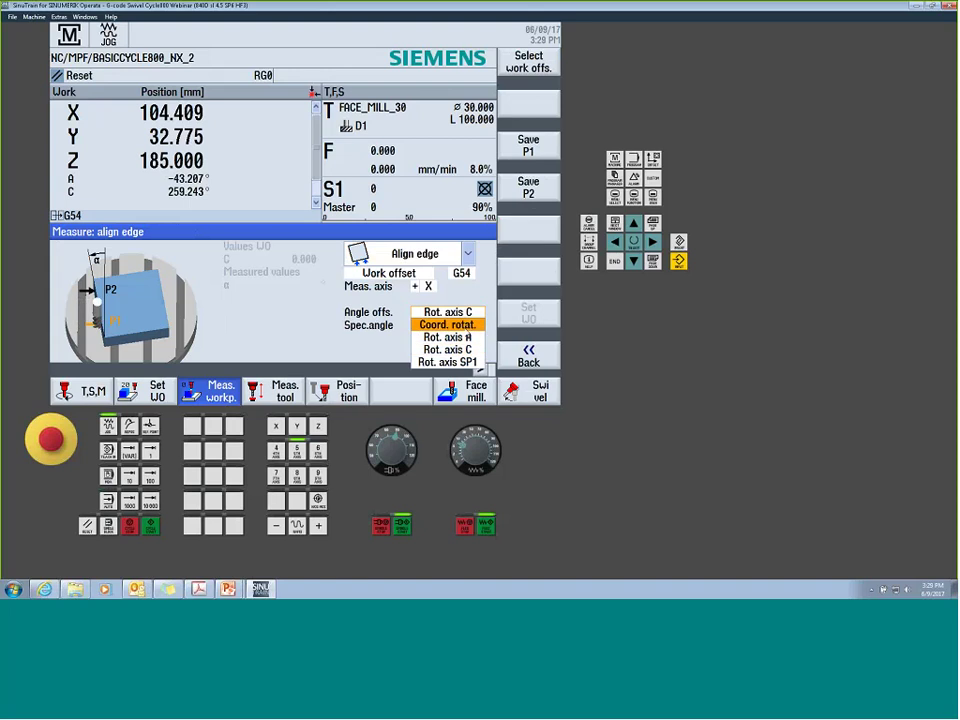
{"action": "left_click", "coordinate": [466, 327]}
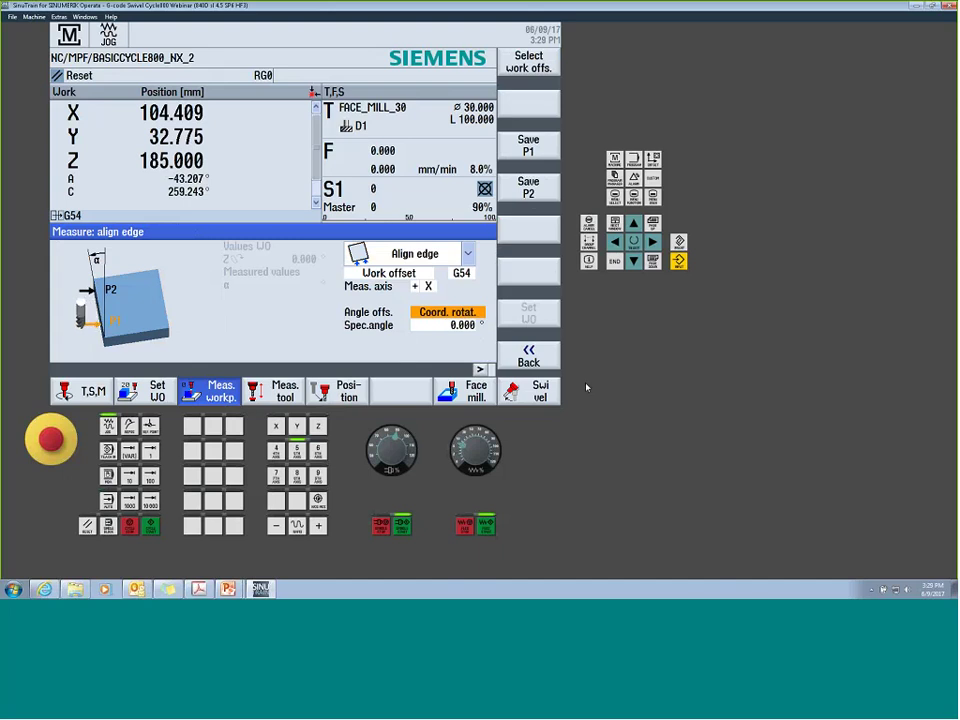
{"action": "left_click", "coordinate": [446, 313]}
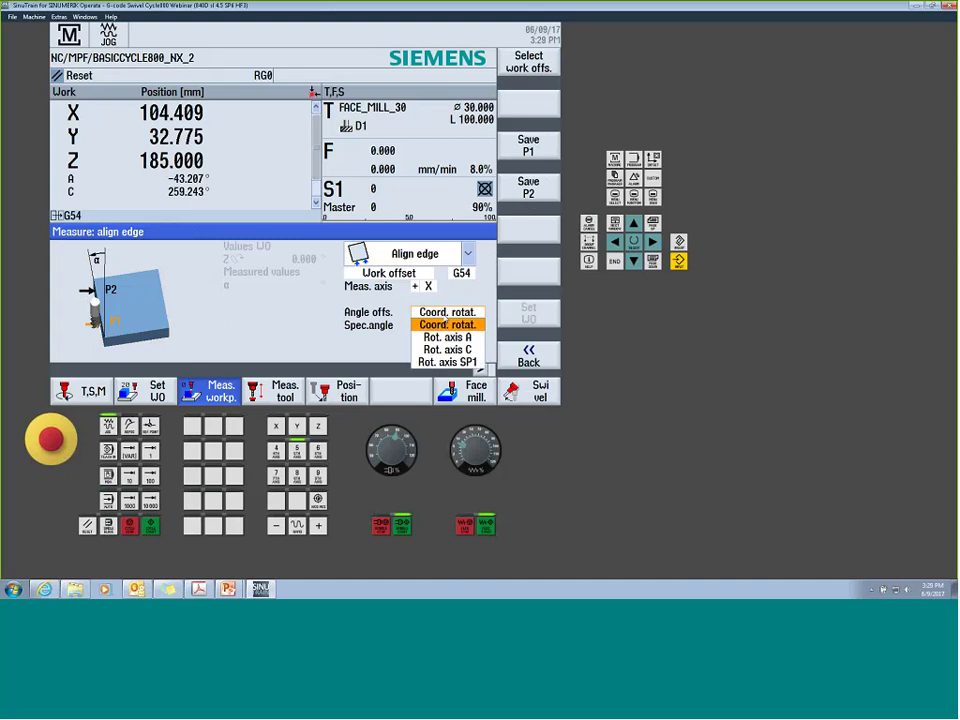
{"action": "key", "text": "Down"}
{"action": "key", "text": "Down"}
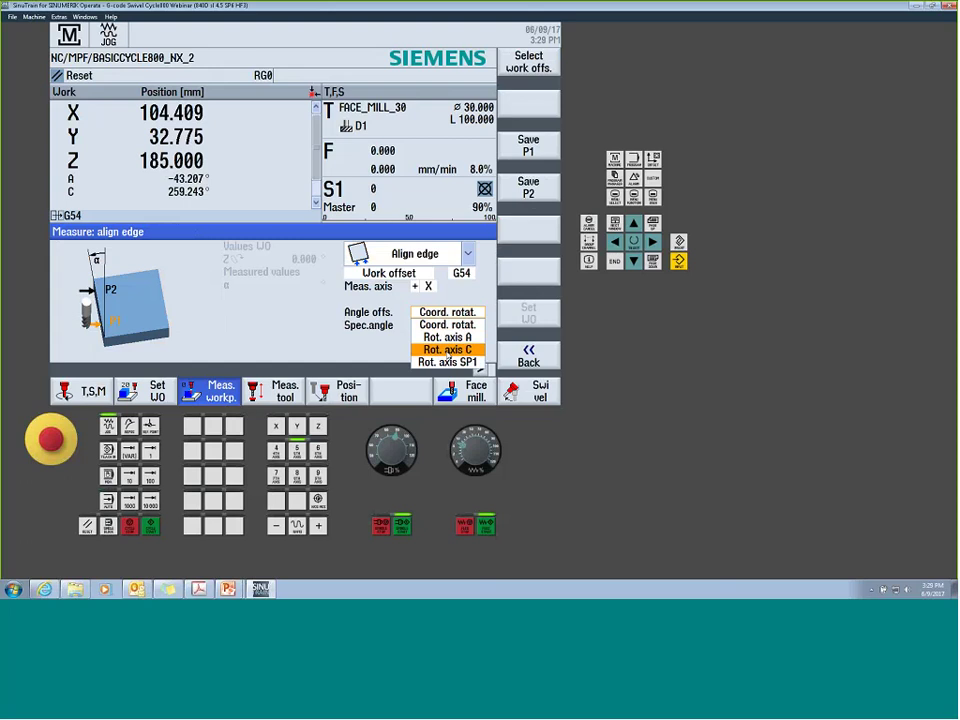
{"action": "left_click", "coordinate": [653, 158]}
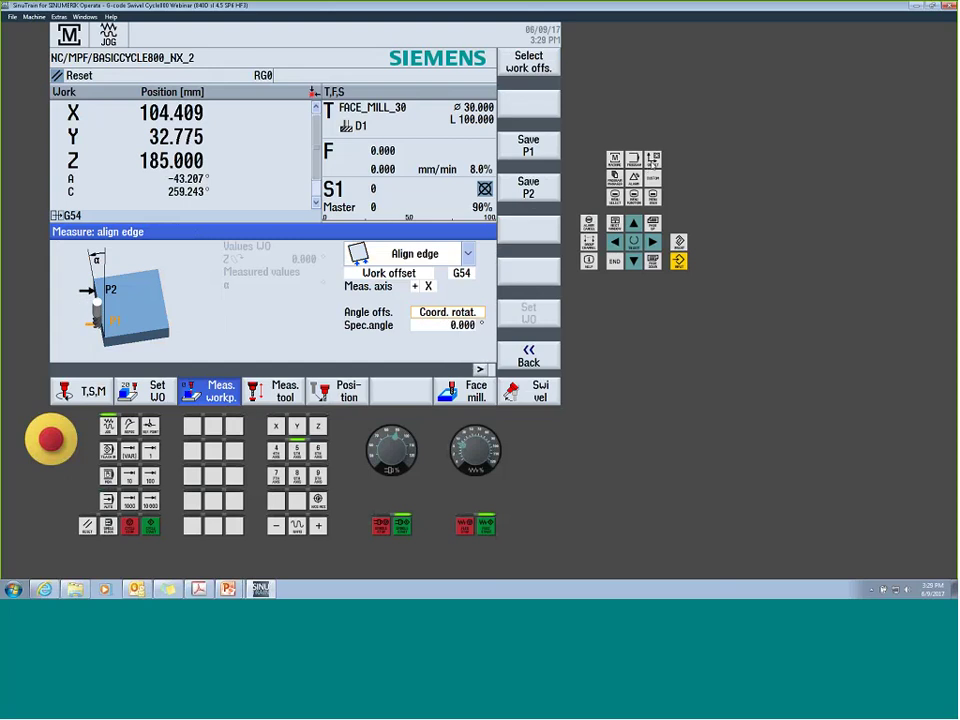
Inspect the G54 details, checking its A offset and X and Z rotation values
{"action": "left_click", "coordinate": [537, 315]}
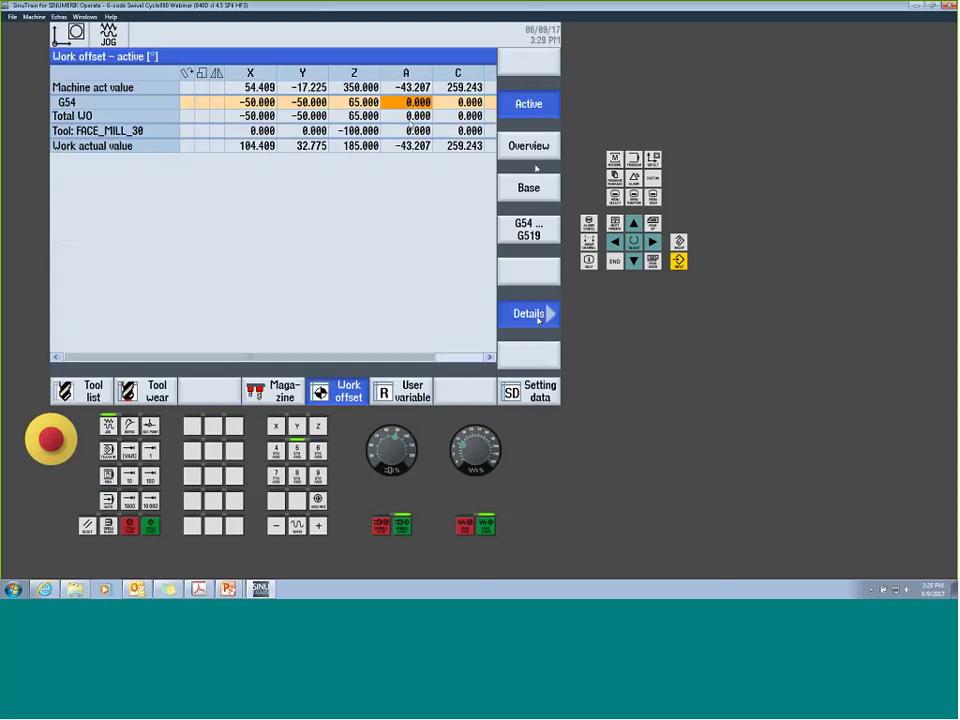
{"action": "left_click", "coordinate": [230, 128]}
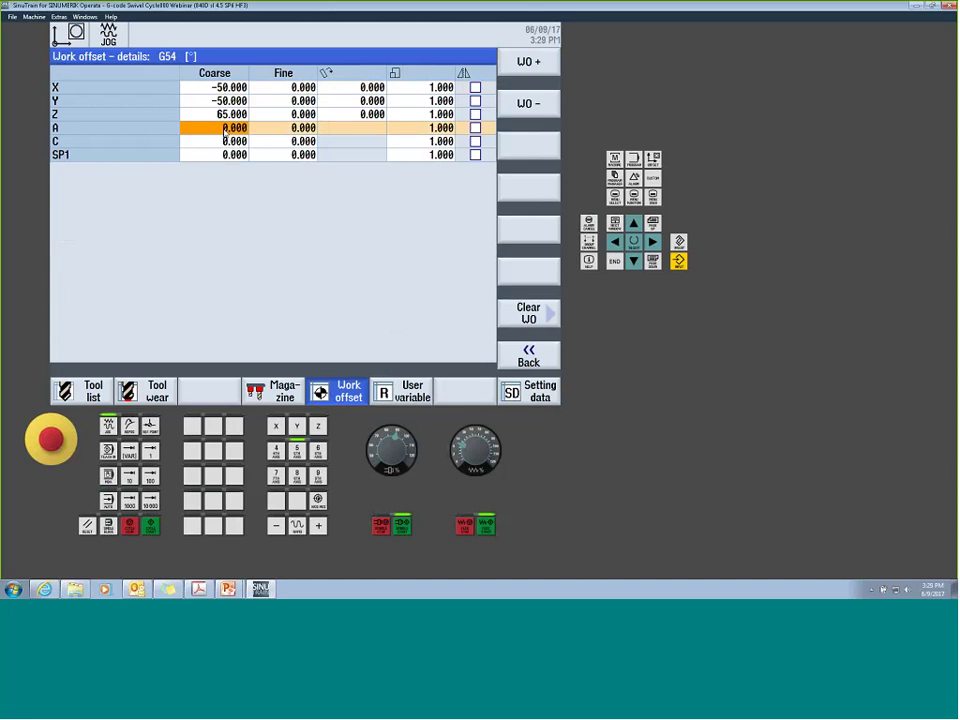
{"action": "left_click", "coordinate": [370, 87]}
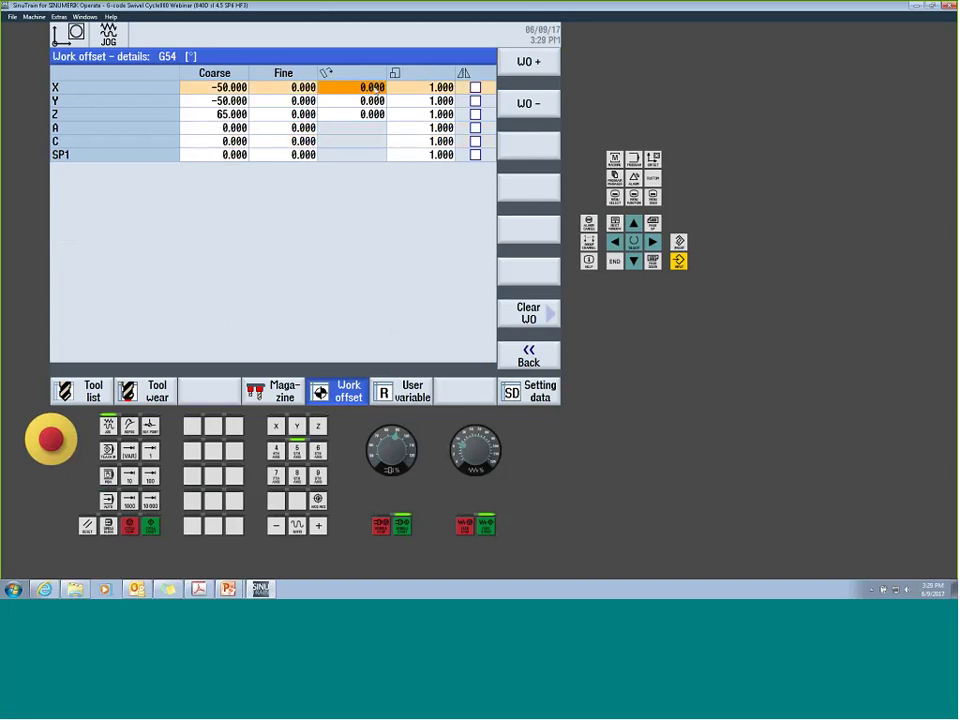
{"action": "left_click", "coordinate": [372, 115]}
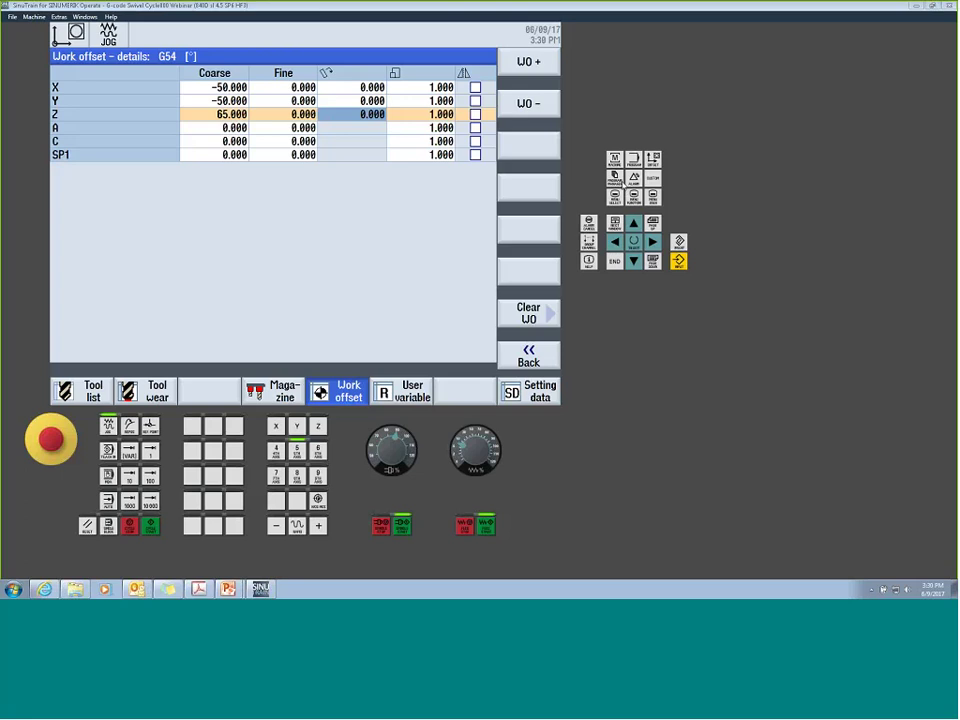
{"action": "left_click", "coordinate": [634, 163]}
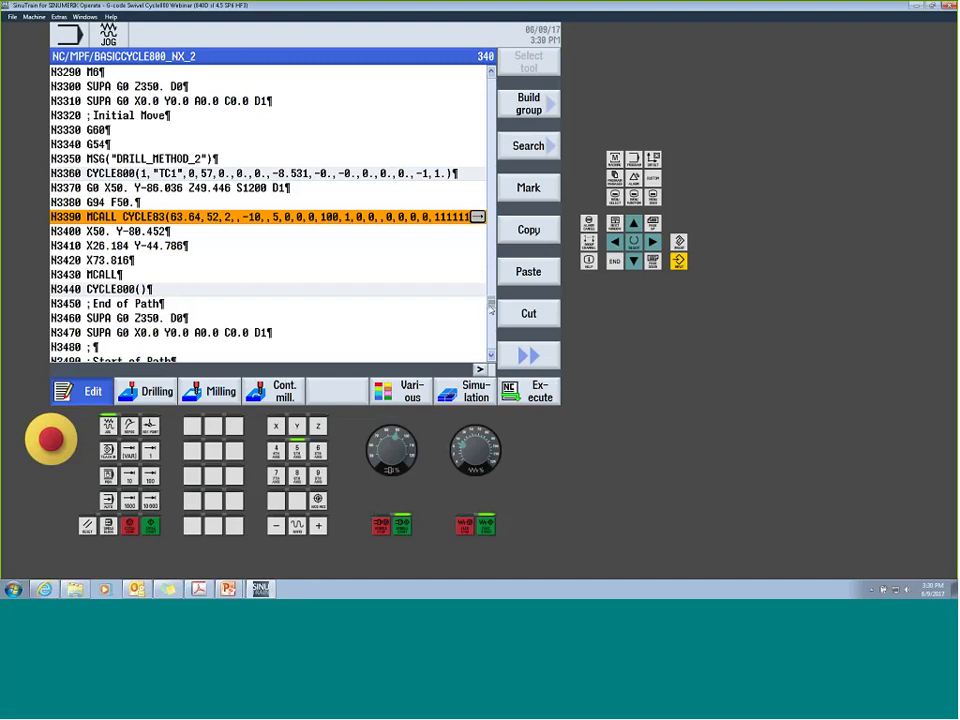
Accept the block blank from WORKPIECE line N110 and start the simulation
{"action": "left_click_drag", "start_coordinate": [491, 310], "coordinate": [491, 72]}
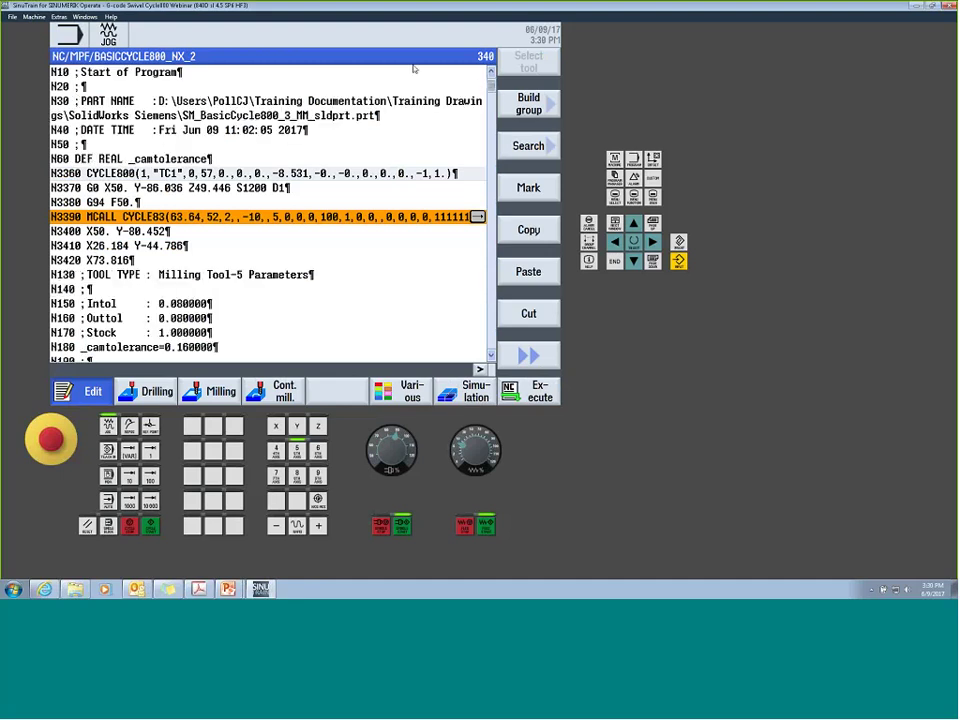
{"action": "left_click", "coordinate": [476, 218]}
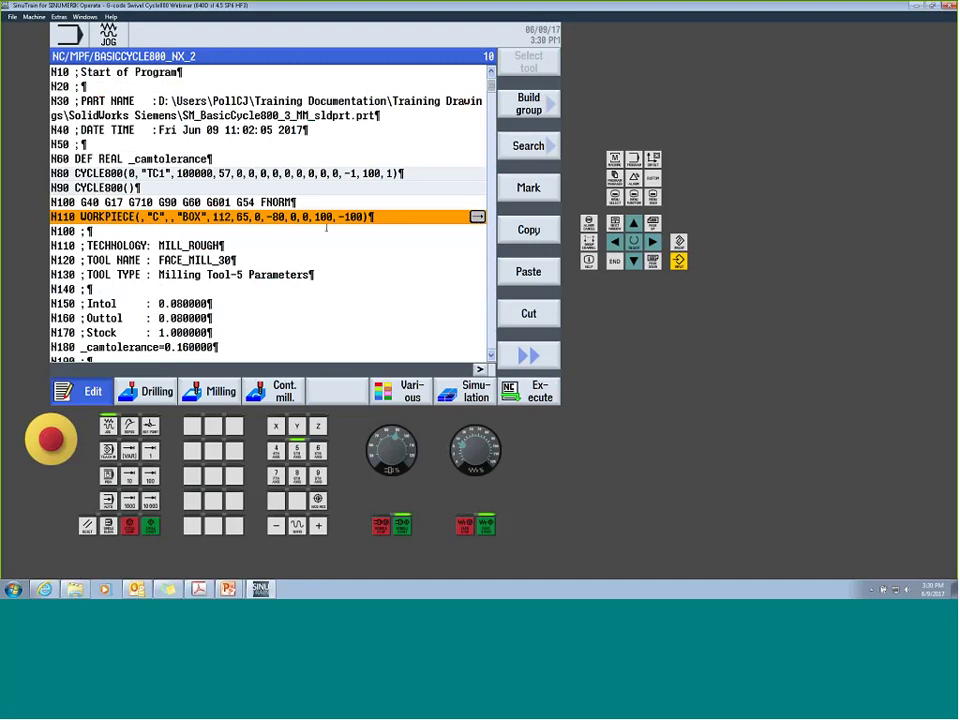
{"action": "key", "text": "F6"}
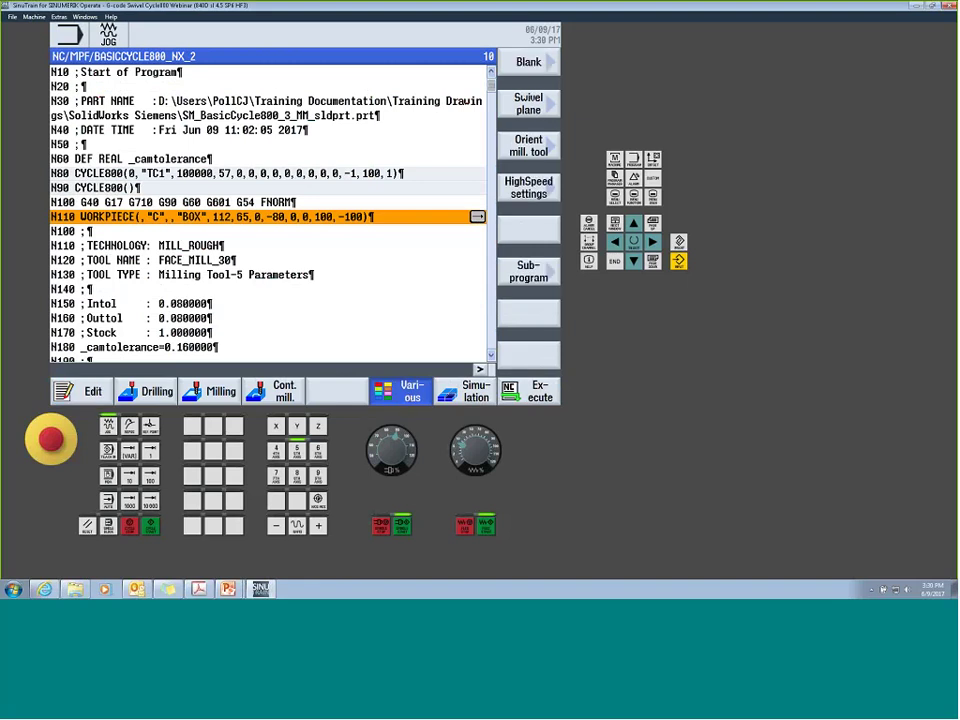
{"action": "left_click", "coordinate": [531, 67]}
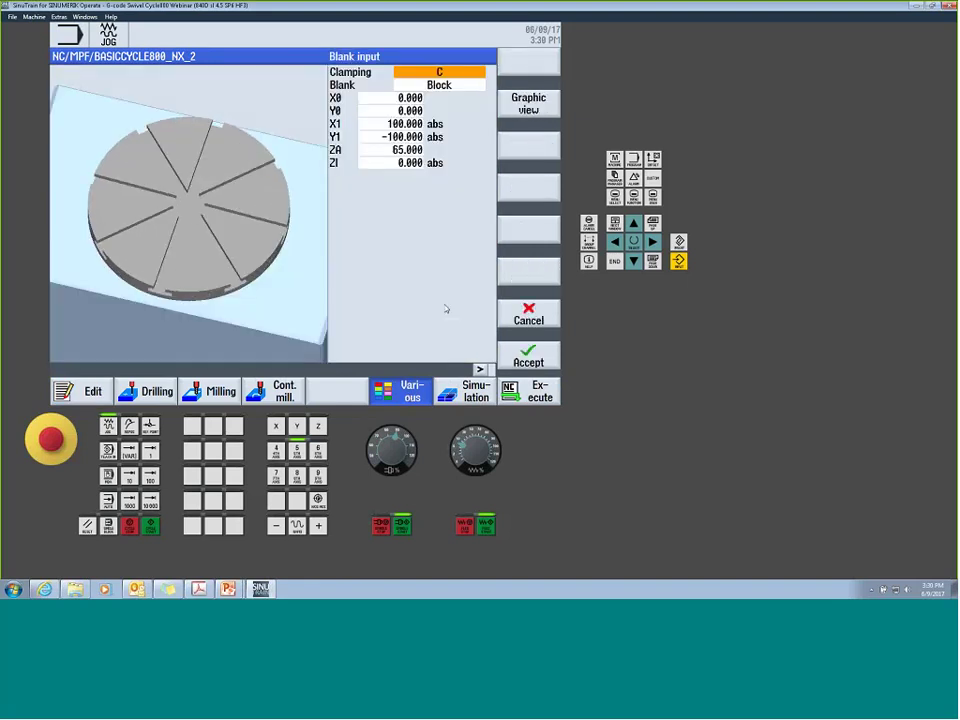
{"action": "left_click", "coordinate": [528, 355]}
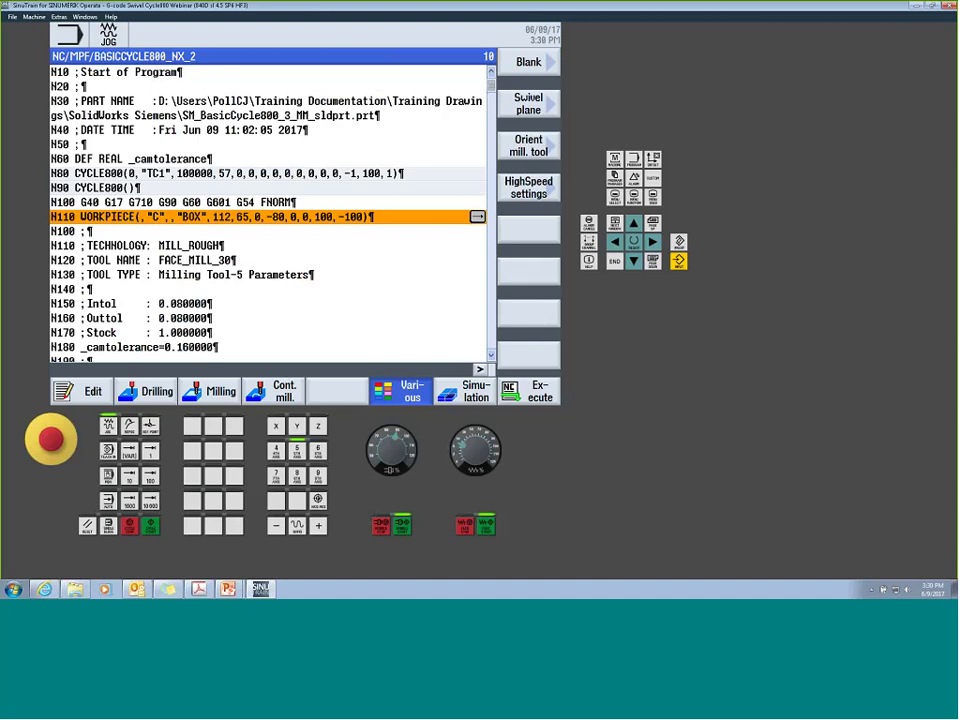
{"action": "left_click", "coordinate": [476, 398]}
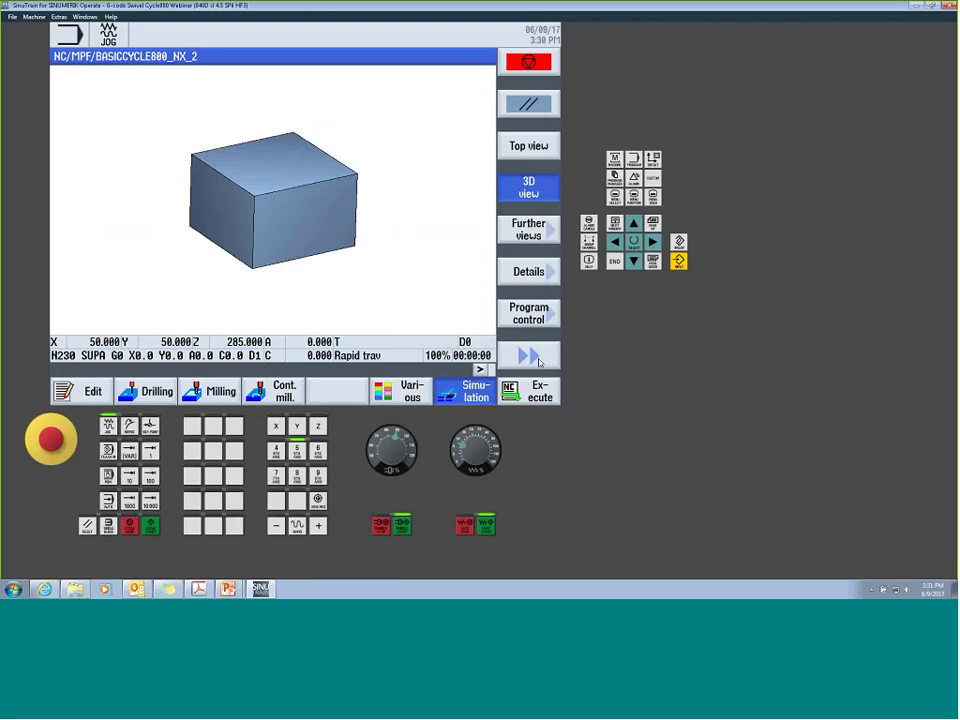
Show the tool path while the simulation mills the swivelled faces, up to FACE_MILL_30
{"action": "left_click", "coordinate": [532, 357]}
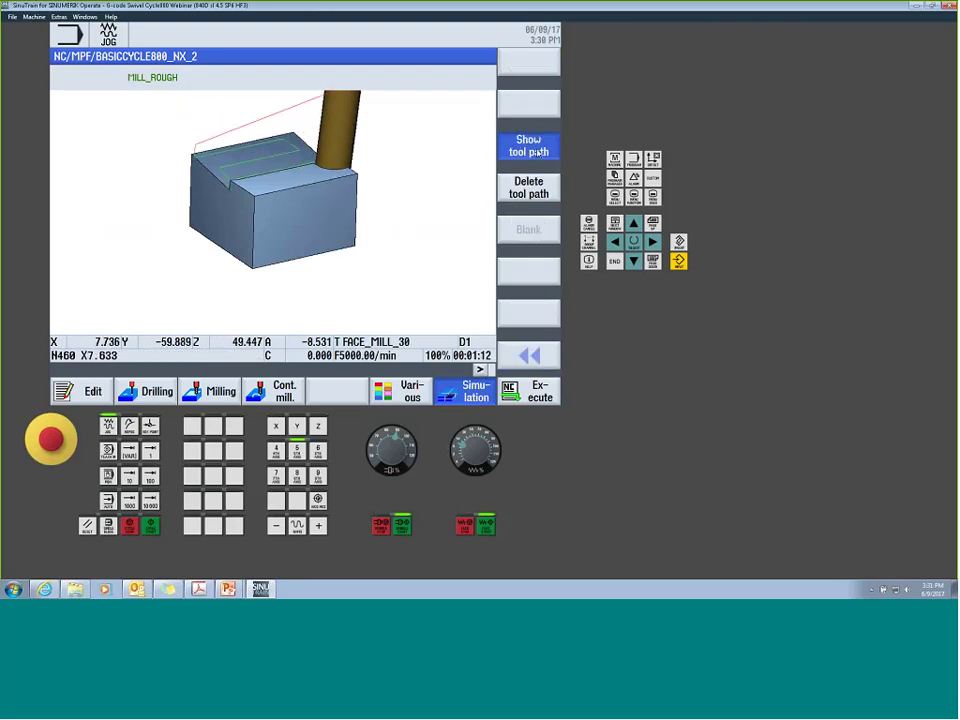
{"action": "left_click", "coordinate": [530, 356]}
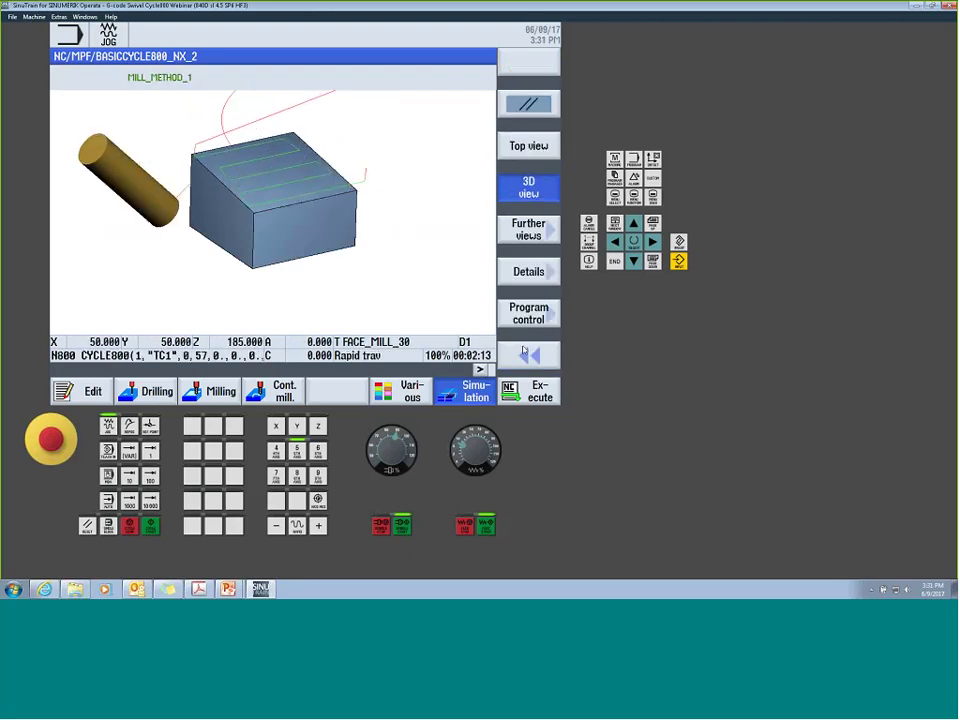
{"action": "left_click", "coordinate": [530, 356]}
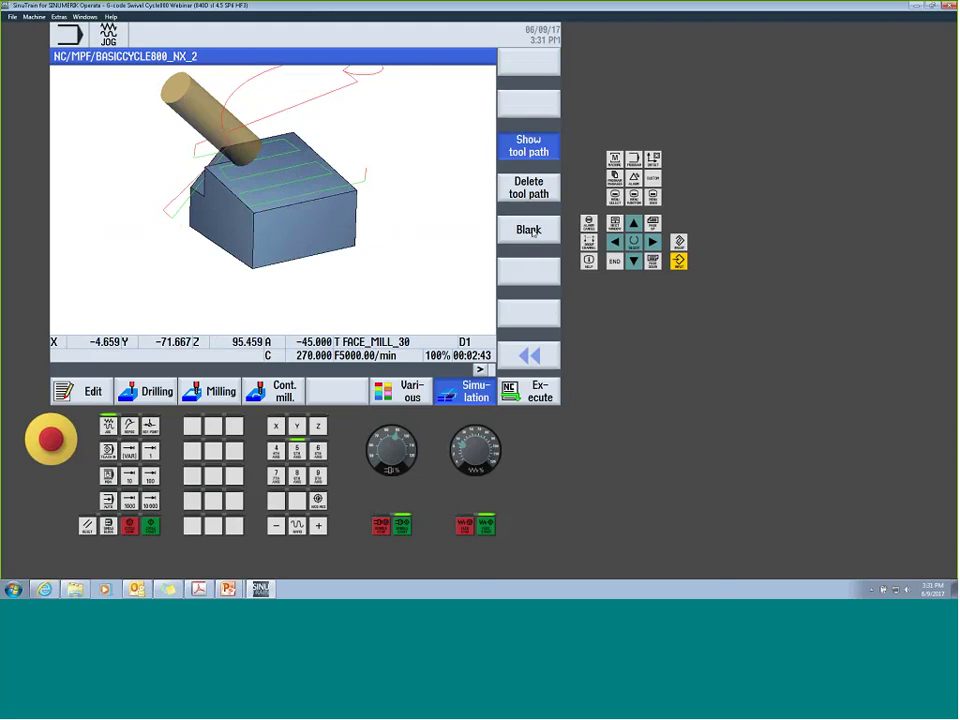
Reset the simulation to a fresh table-clamped block blank
{"action": "left_click", "coordinate": [530, 230]}
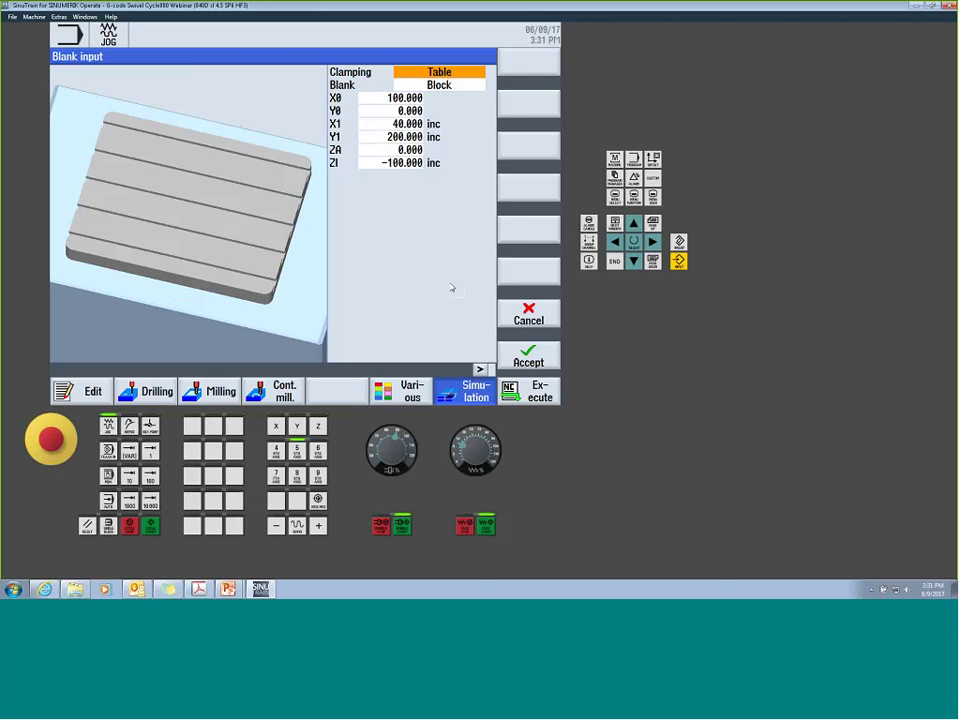
{"action": "left_click", "coordinate": [553, 314]}
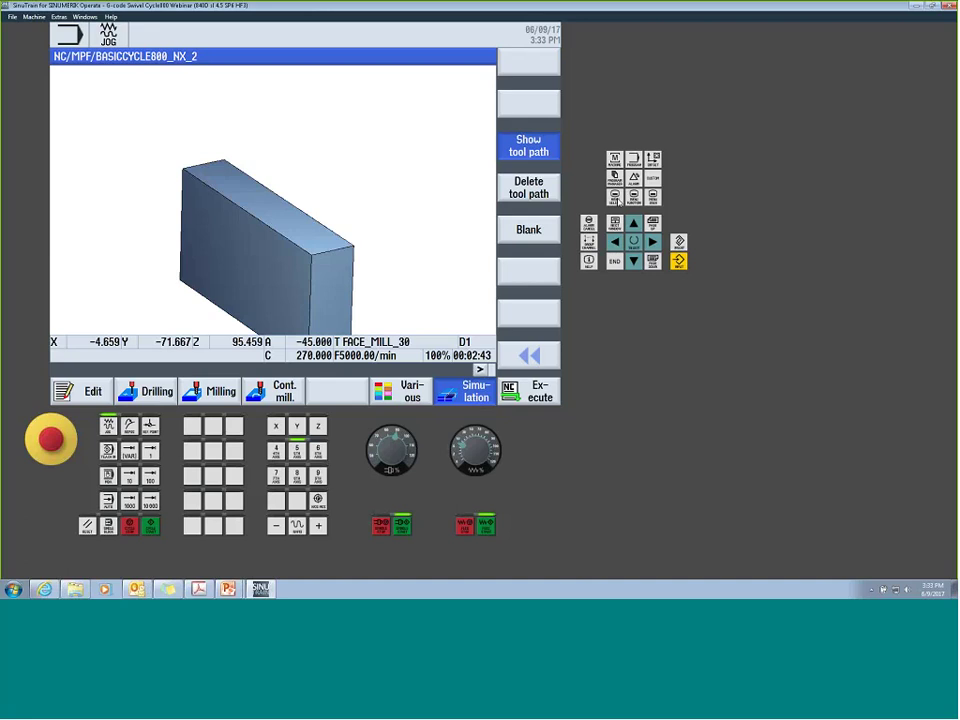
Open Setup's machine configuration, dismissing the Set password dialog without a password
{"action": "left_click", "coordinate": [616, 197]}
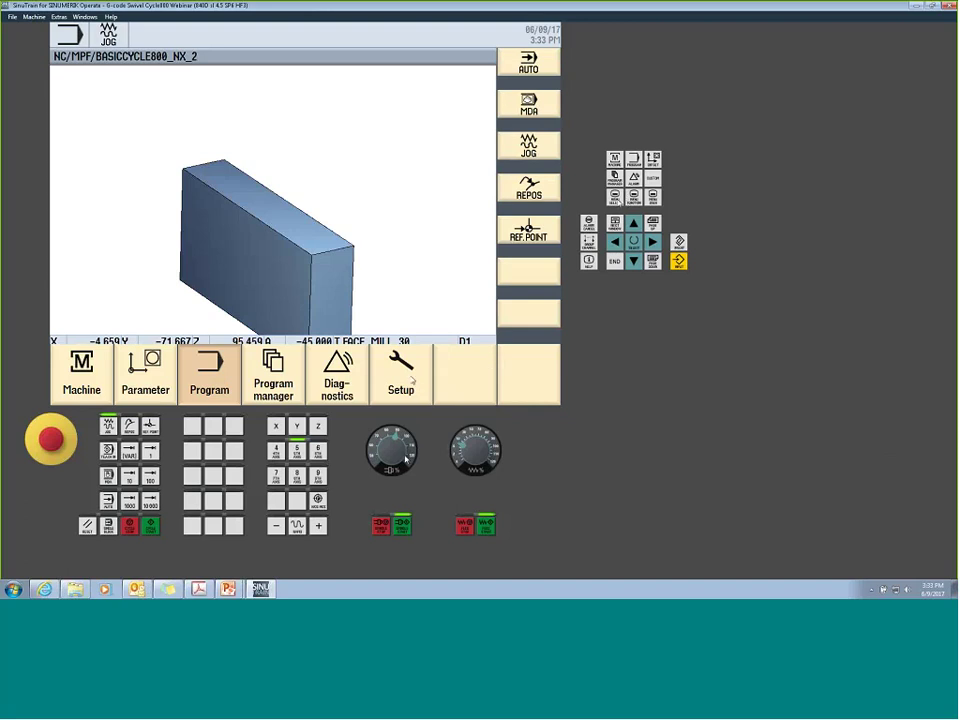
{"action": "left_click", "coordinate": [403, 377]}
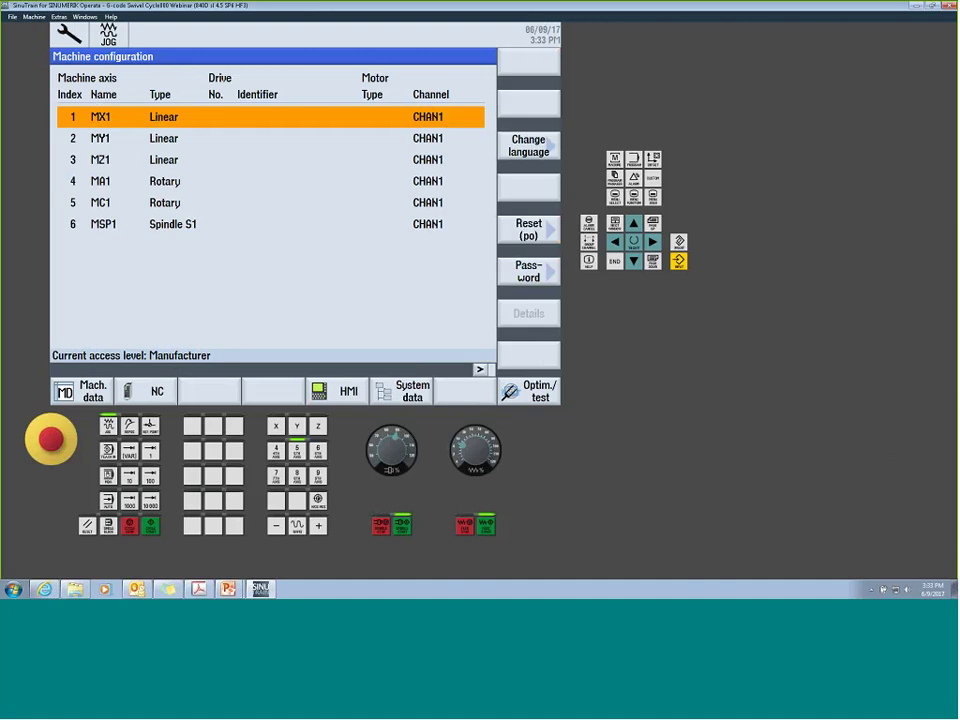
{"action": "left_click", "coordinate": [540, 272]}
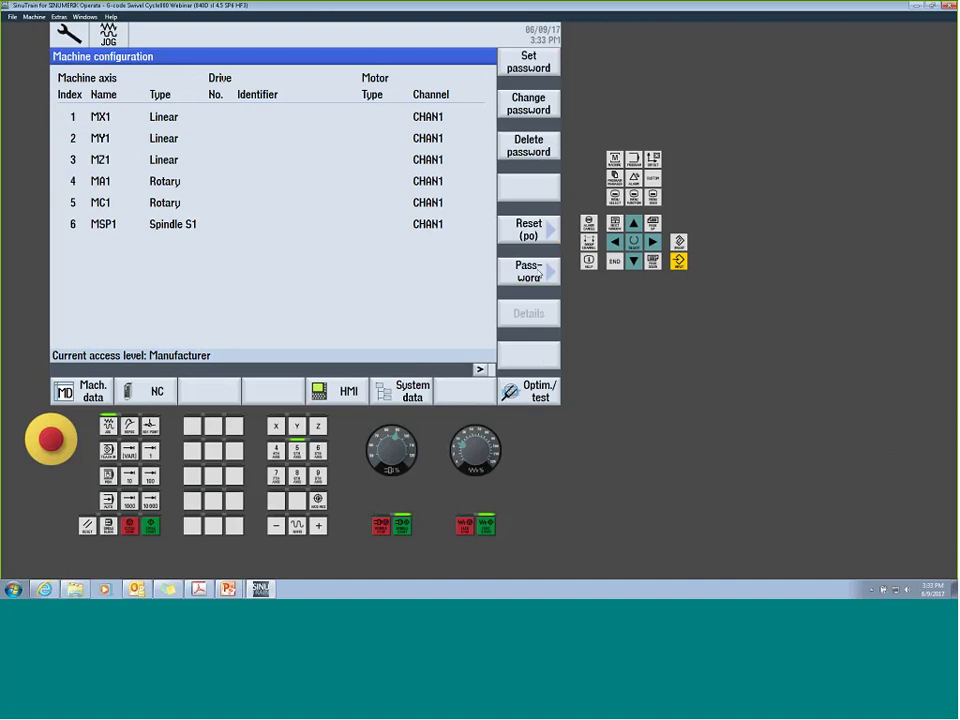
{"action": "left_click", "coordinate": [530, 63]}
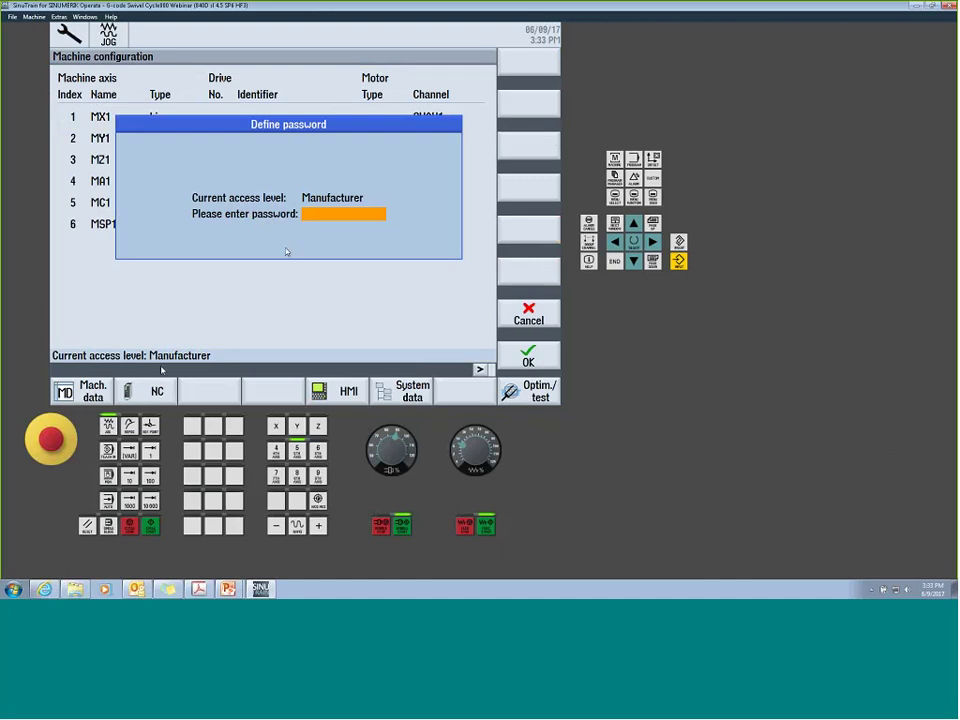
{"action": "left_click", "coordinate": [547, 320]}
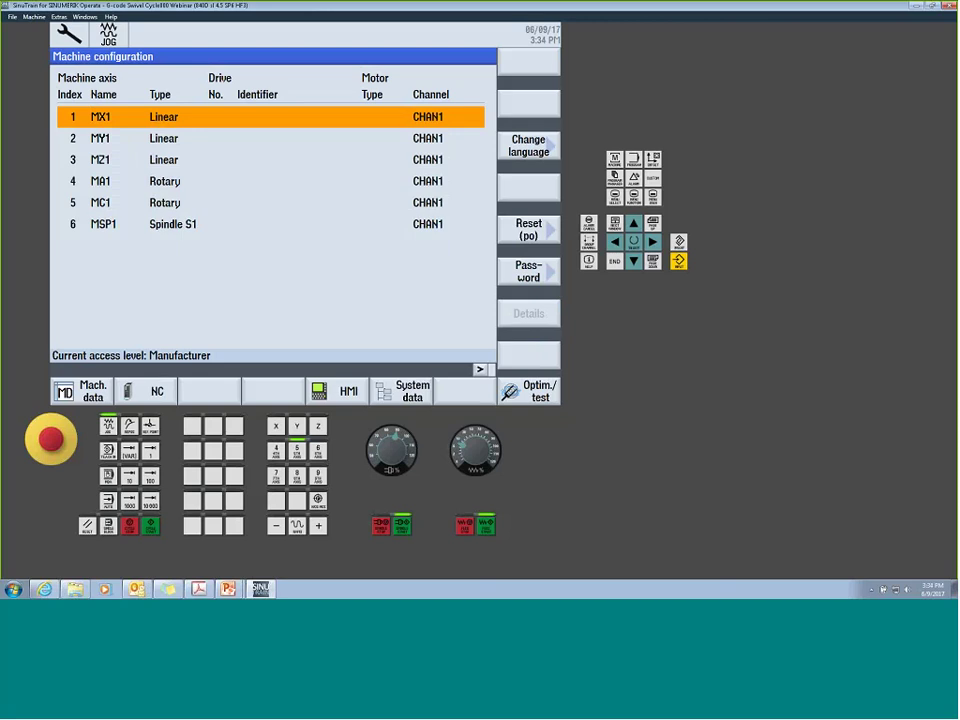
Shut down the G-code Swivel Cycle800 Webinar machine
{"action": "left_click", "coordinate": [34, 17]}
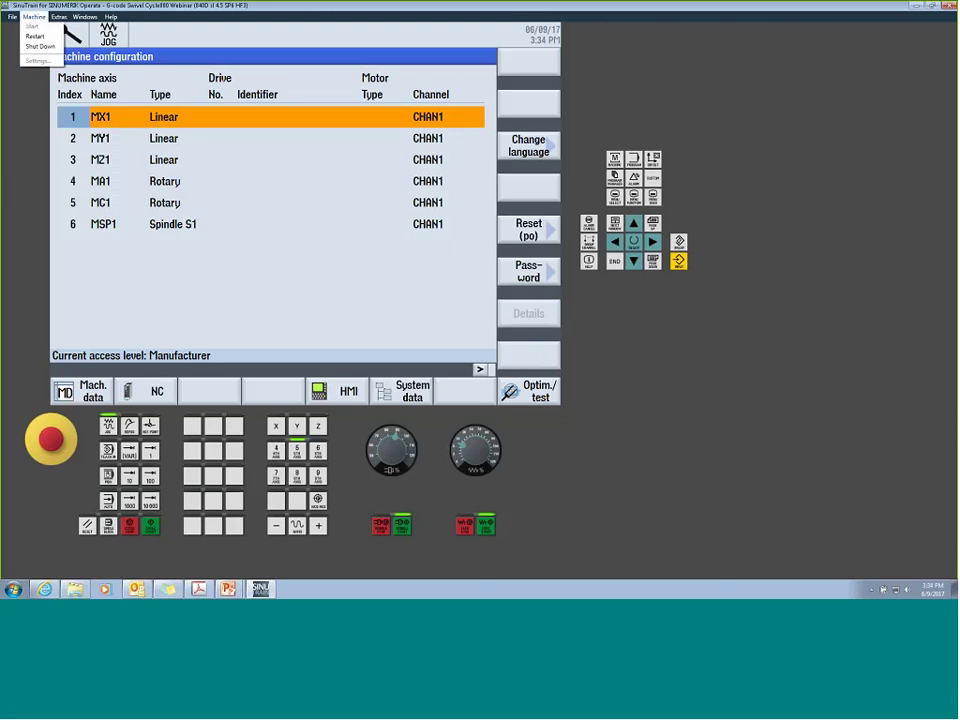
{"action": "left_click", "coordinate": [50, 47]}
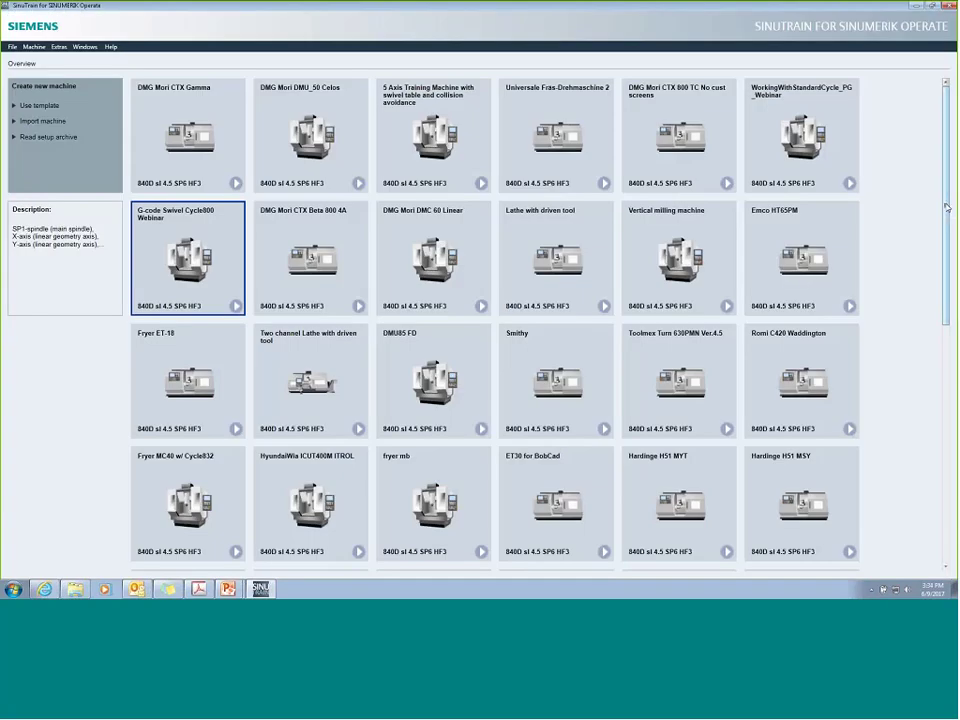
{"action": "left_click_drag", "start_coordinate": [946, 207], "coordinate": [952, 292]}
{"action": "scroll", "coordinate": [952, 292], "scroll_direction": "up", "scroll_amount": 3}
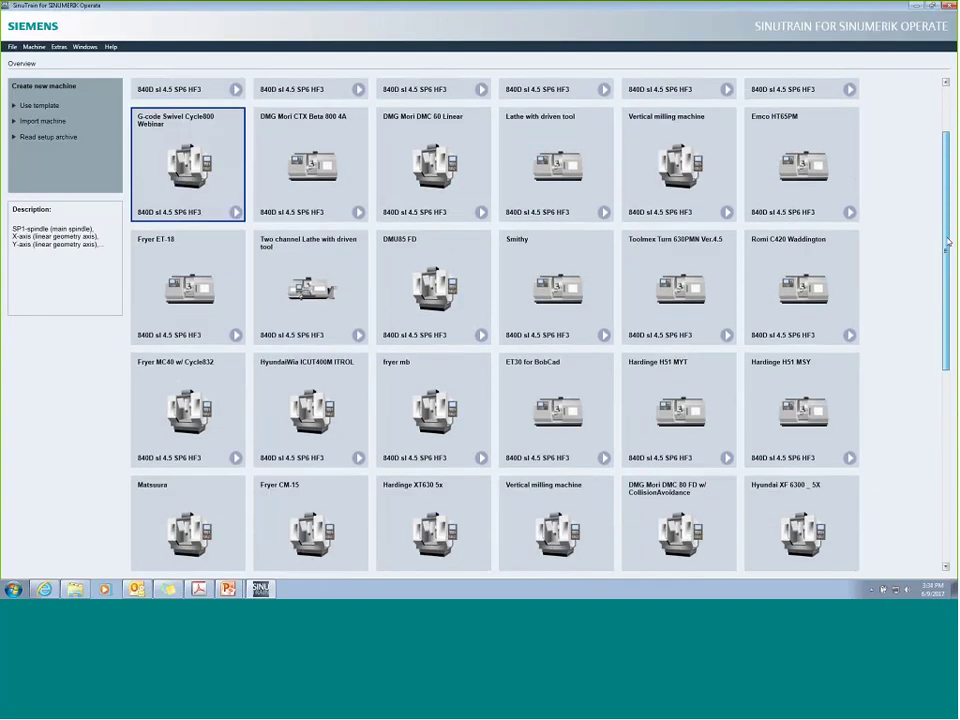
Browse the DMG Mori CTX Beta 800 4A, Smithy, Toolmex, Romi C420 and Emco HT65PM machines
{"action": "left_click", "coordinate": [281, 272]}
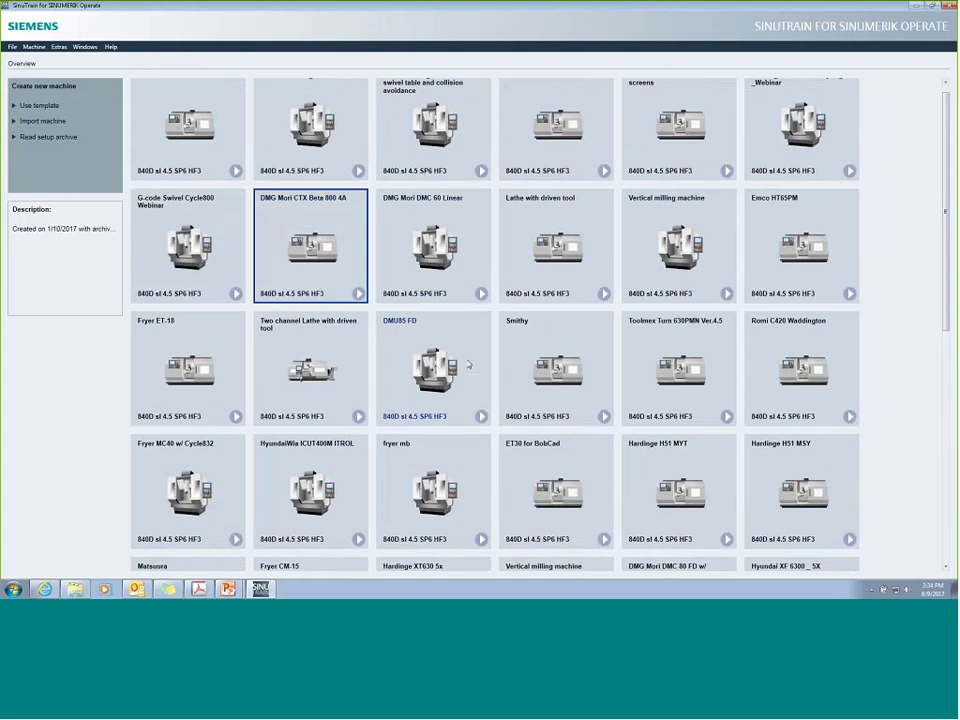
{"action": "left_click", "coordinate": [545, 372]}
{"action": "left_click", "coordinate": [659, 345]}
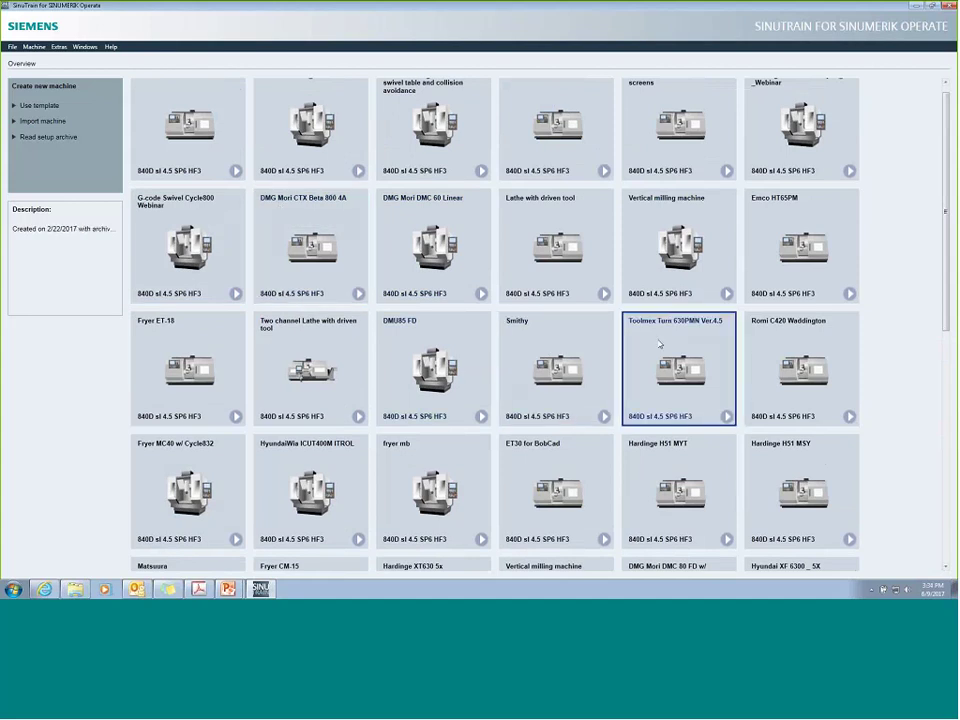
{"action": "left_click", "coordinate": [791, 337]}
{"action": "left_click", "coordinate": [797, 233]}
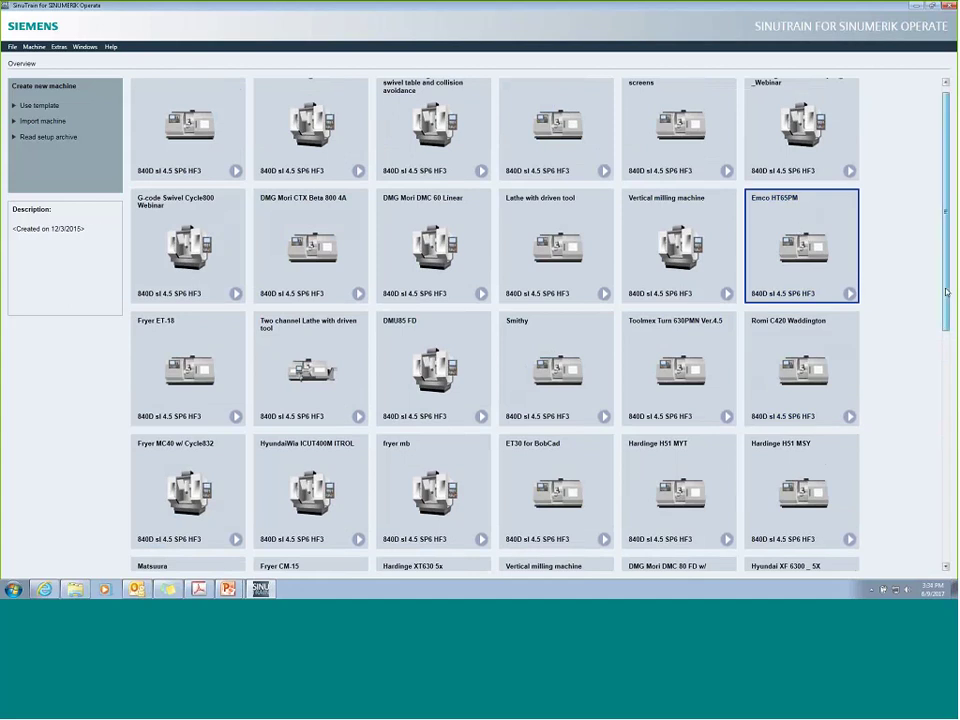
{"action": "left_click_drag", "start_coordinate": [950, 290], "coordinate": [944, 270]}
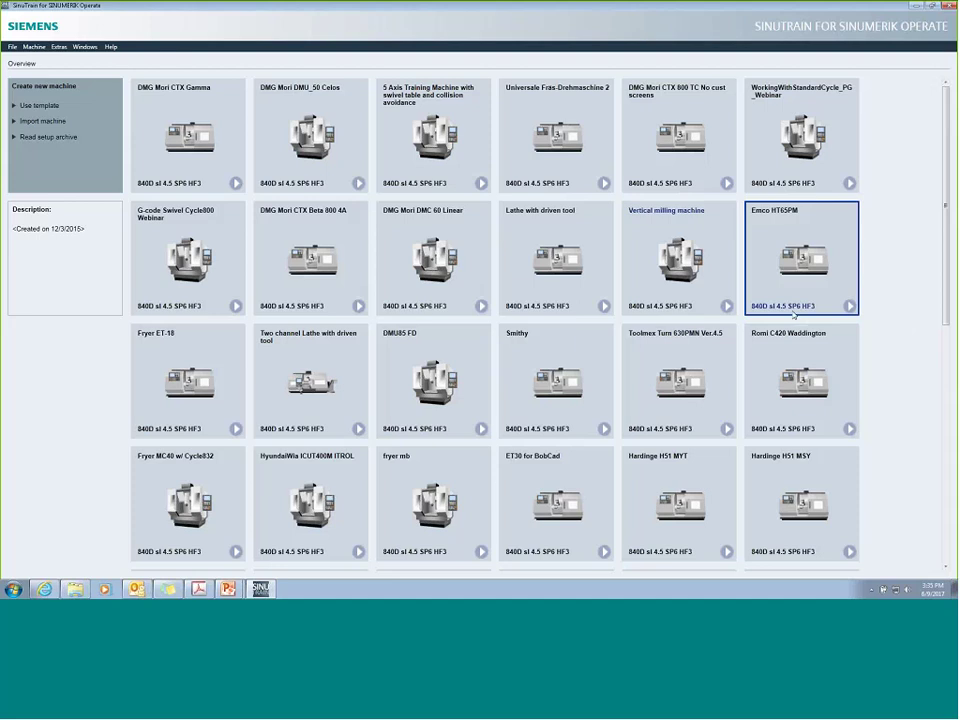
Restart the G-code Swivel Cycle800 Webinar machine, then return to the 'Questions?' slide show
{"action": "left_click", "coordinate": [236, 306]}
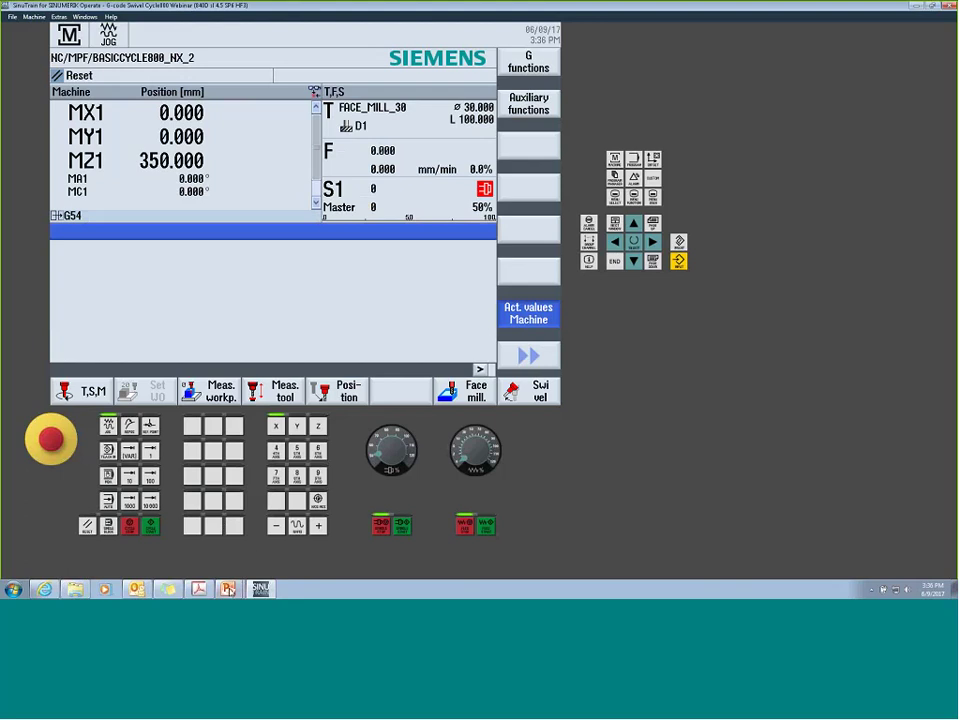
{"action": "mouse_move", "coordinate": [232, 590]}
{"action": "left_click", "coordinate": [264, 567]}
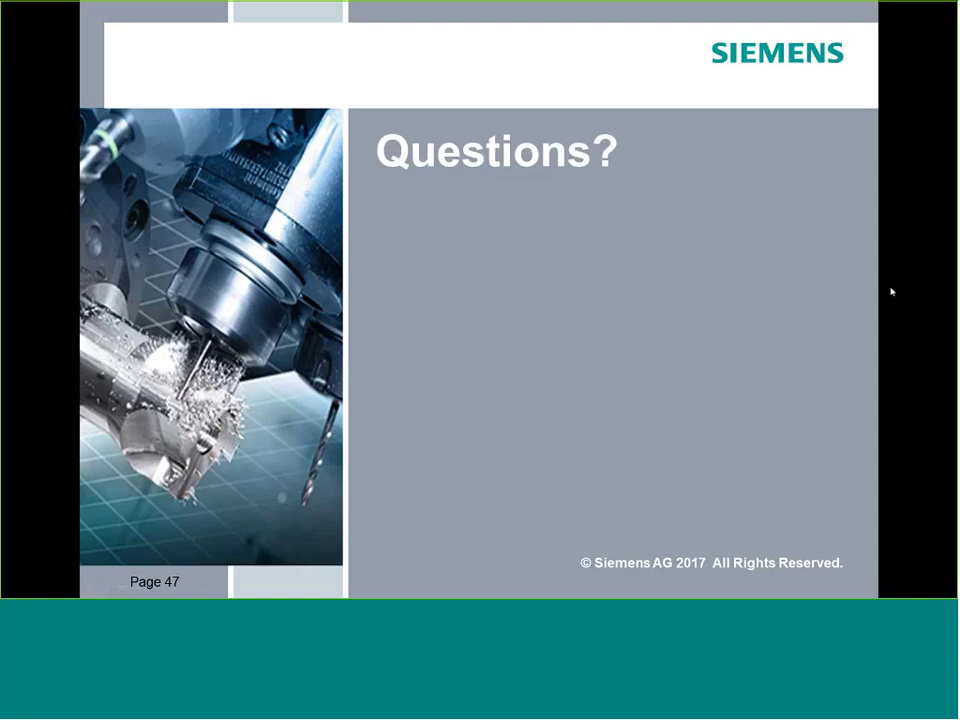
Exit the slide show and scroll to slide 4, 'Online Live Seminars'
{"action": "key", "text": "Escape"}
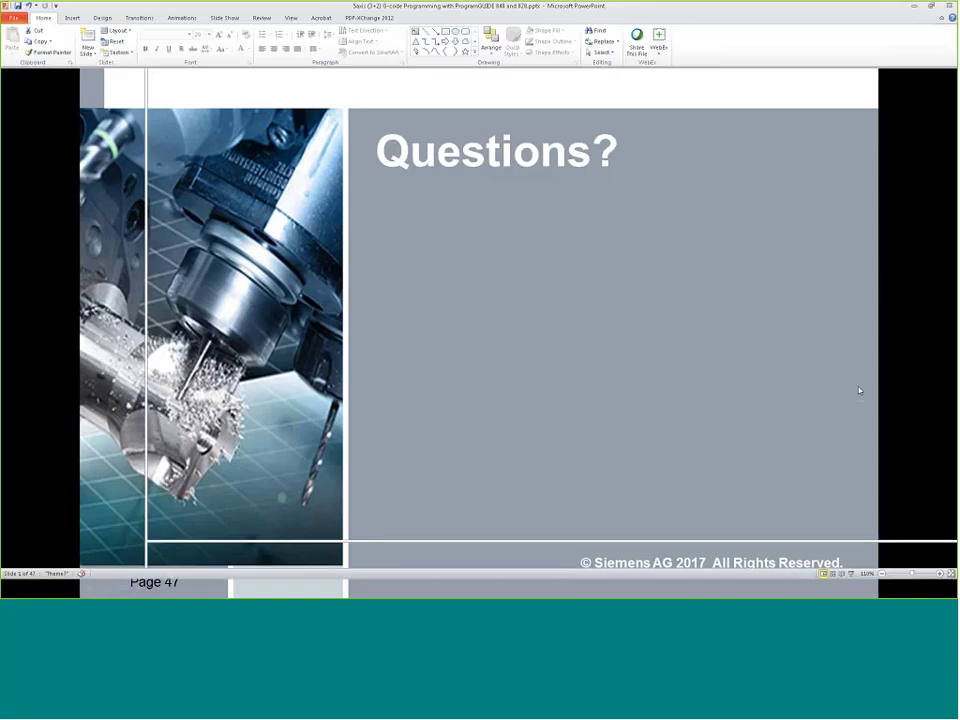
{"action": "left_click_drag", "start_coordinate": [953, 522], "coordinate": [953, 197]}
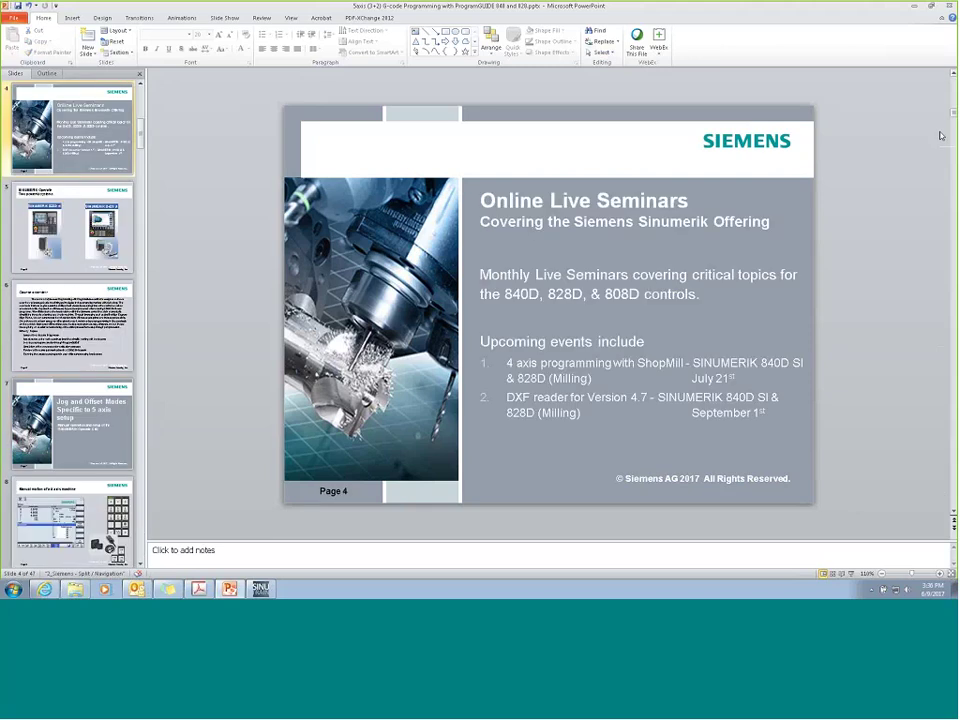